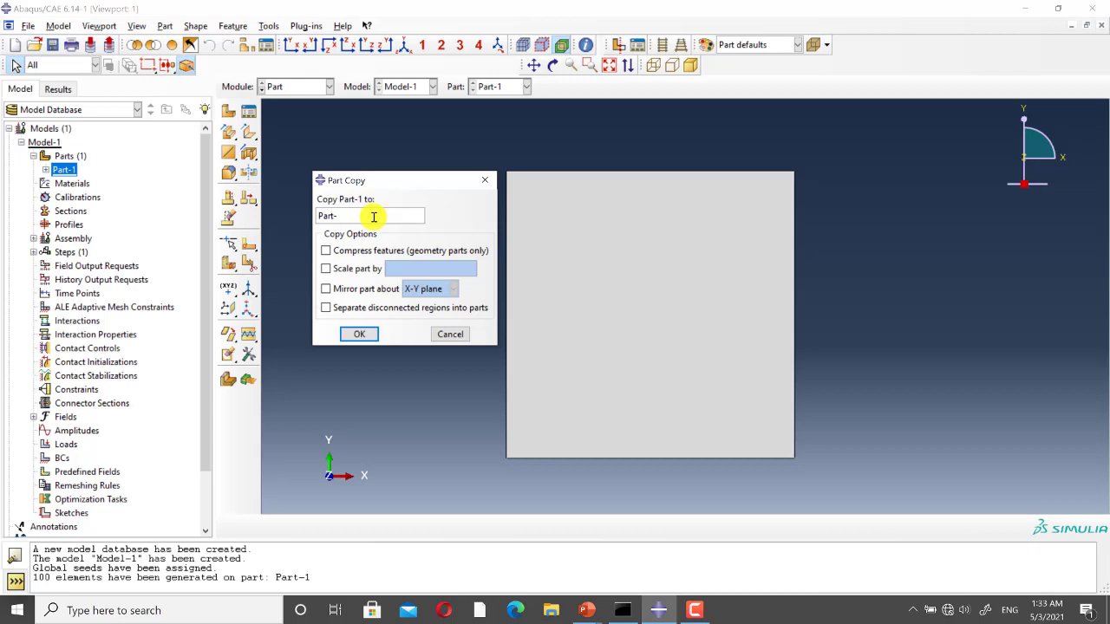
Copy Part-1 as Part-2 and delete the new part's mesh in the Mesh module
click(359, 333)
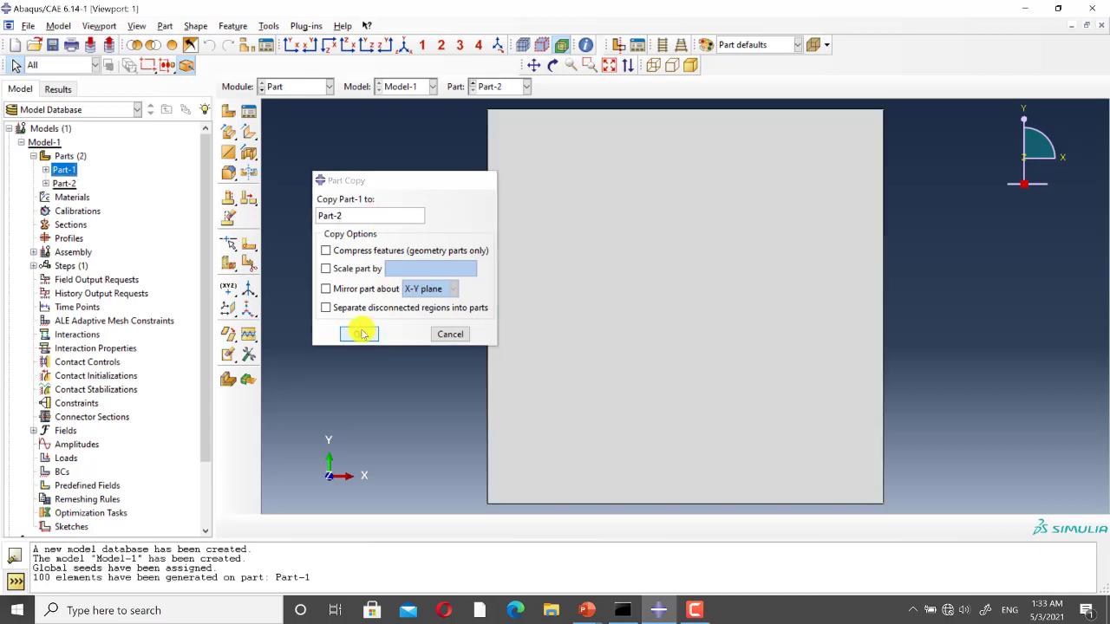
click(287, 86)
click(279, 185)
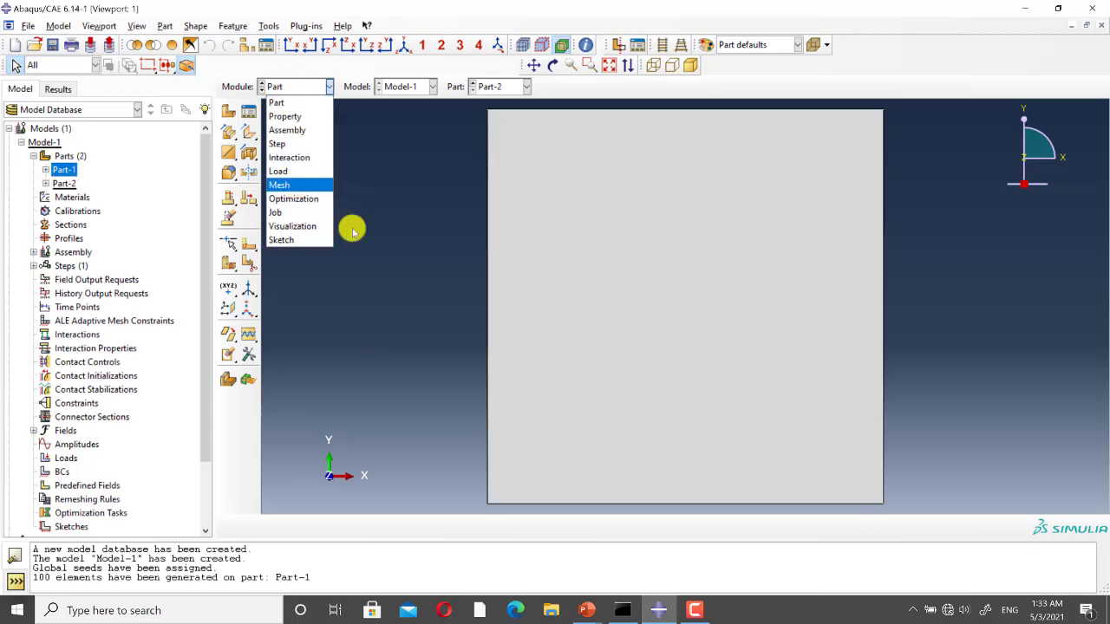
scroll(371, 243, down, 3)
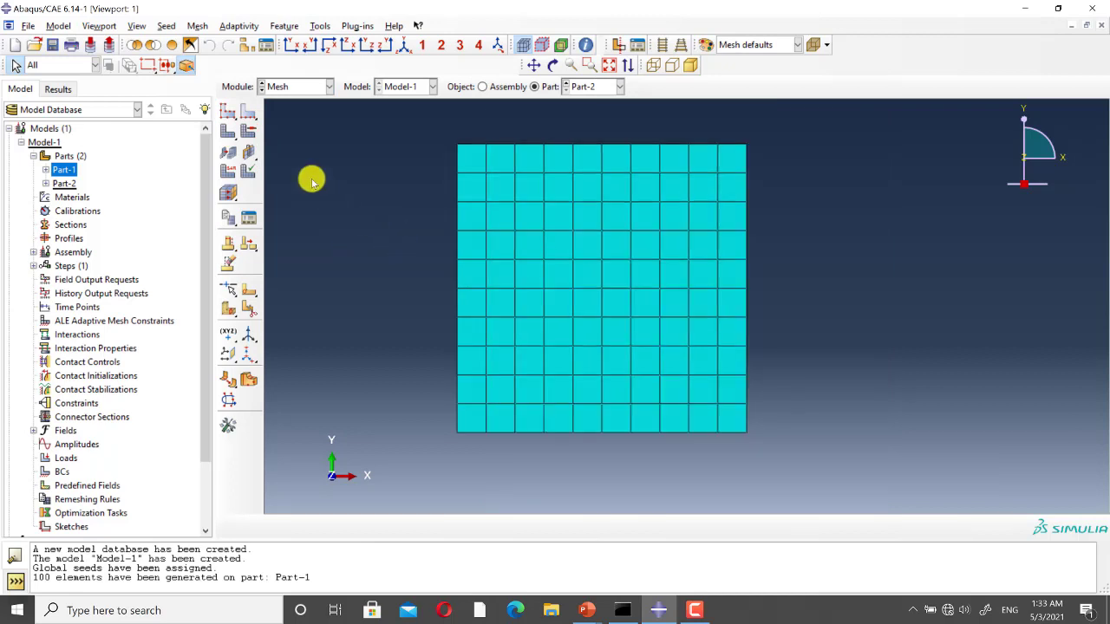
drag(248, 130, 292, 129)
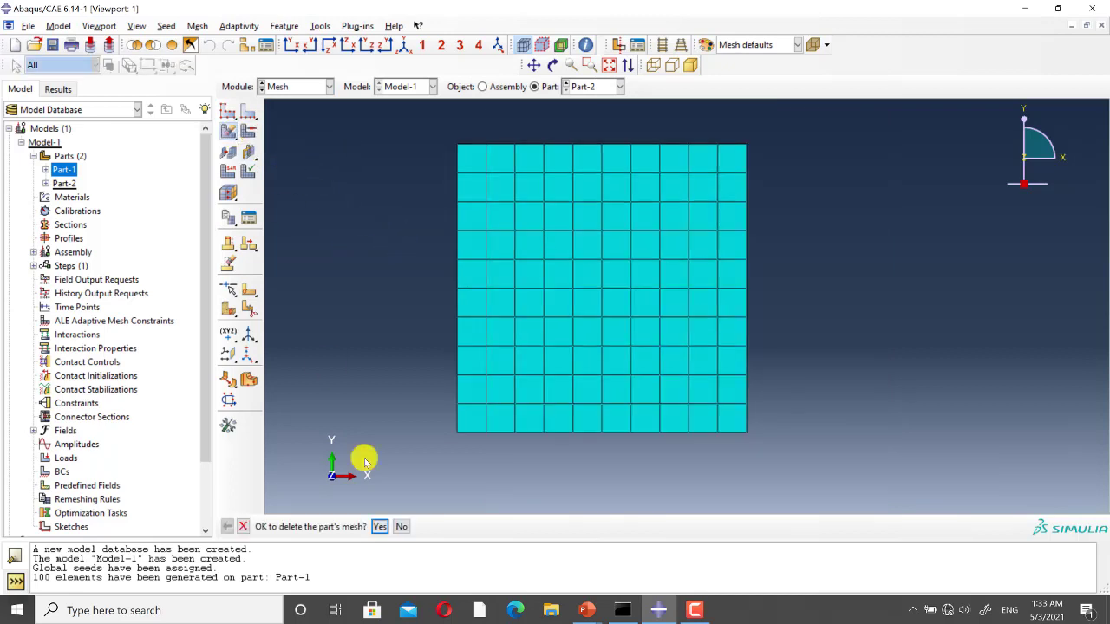
click(376, 527)
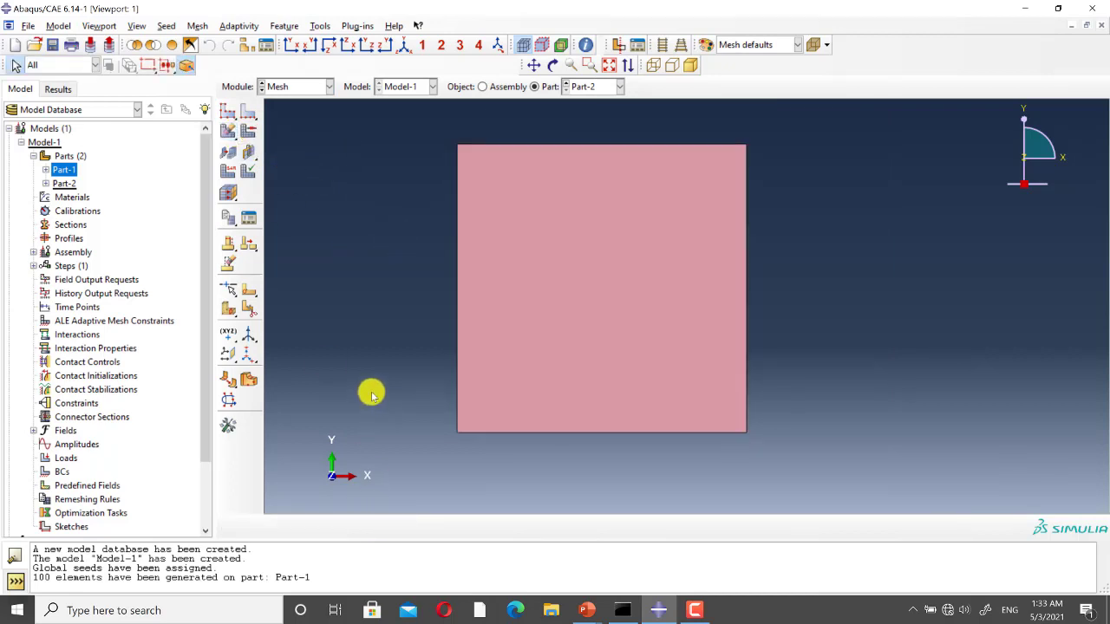
Seed all four edges of Part-2 by size with double bias, minimum size 2 and maximum size 10
click(248, 113)
drag(420, 462, 805, 126)
click(514, 526)
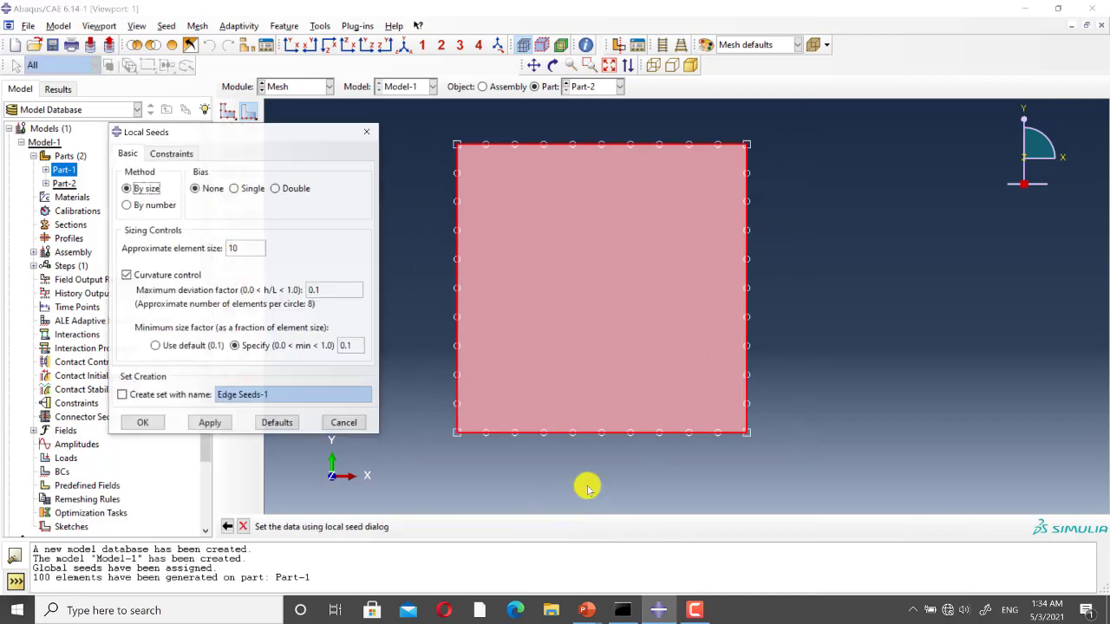
click(286, 190)
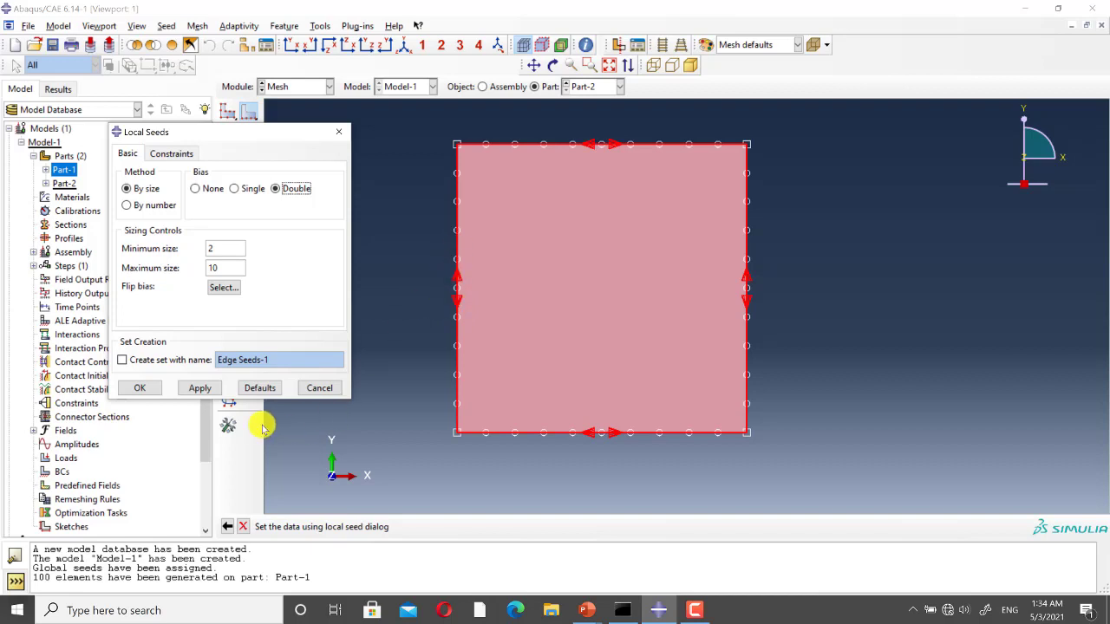
click(203, 389)
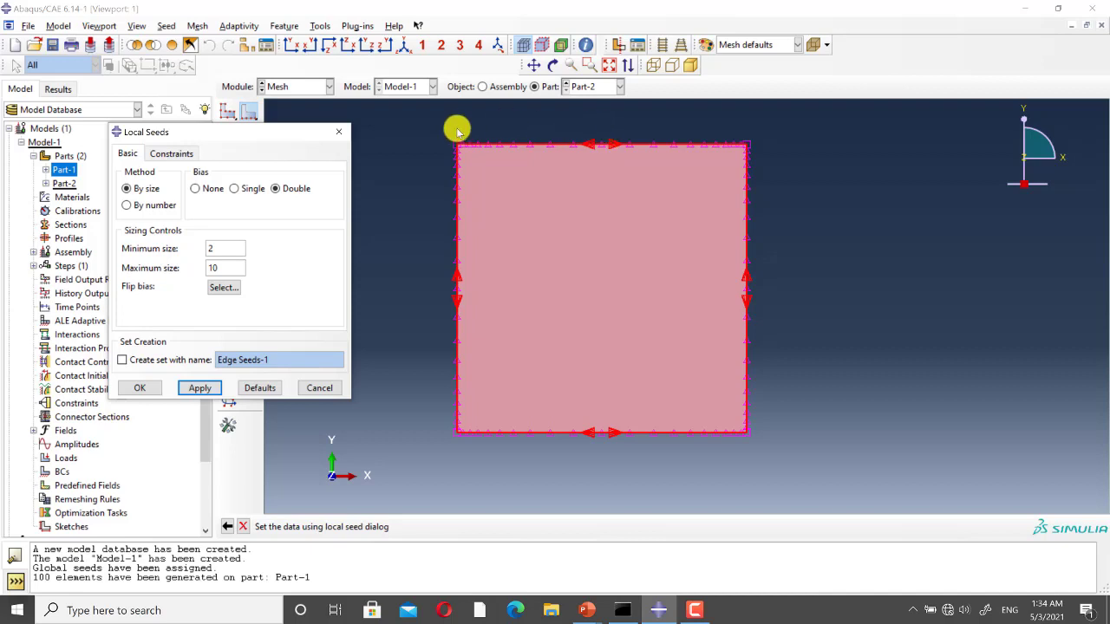
Flip the bias on all four edges of Part-2 so the seeds concentrate at the edge midpoints, and apply the seeding
click(224, 289)
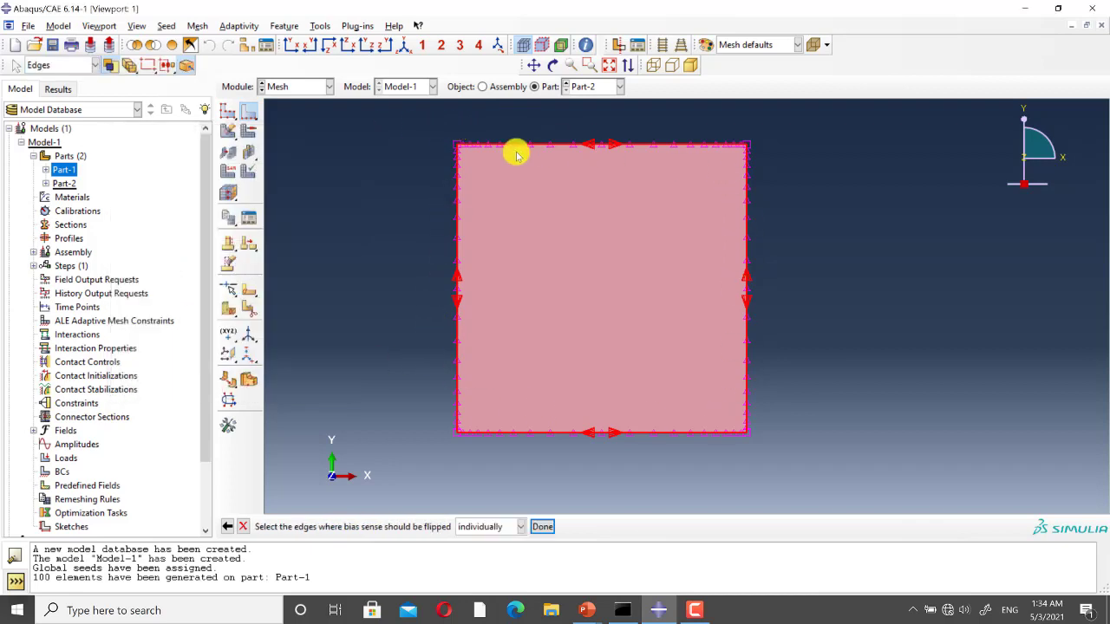
click(542, 526)
click(198, 388)
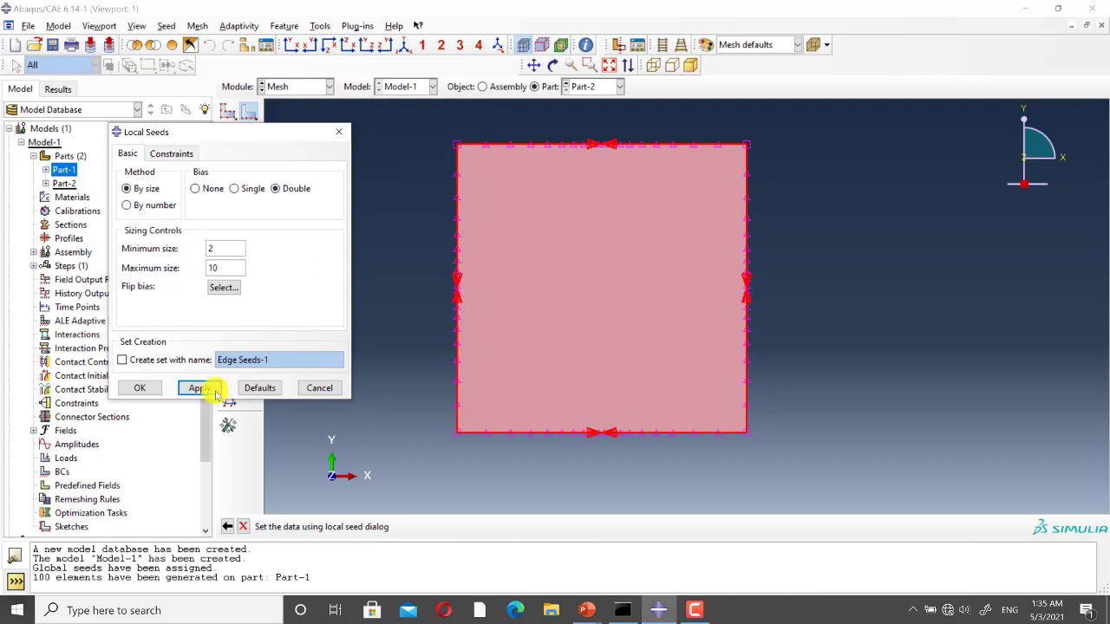
click(323, 455)
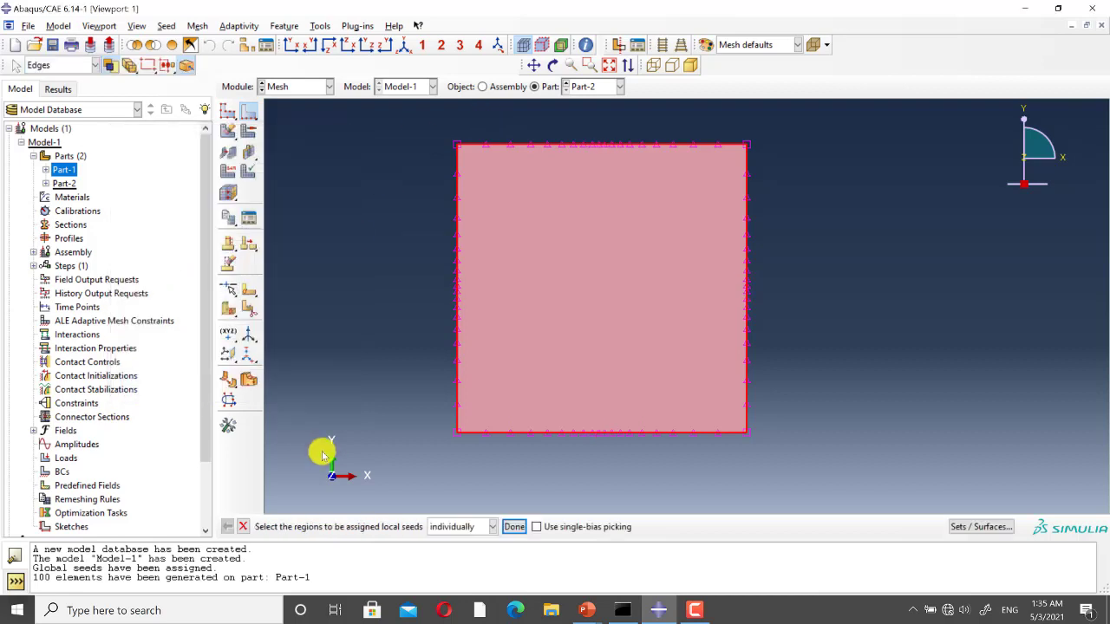
Mesh Part-2 with the biased edge seeds
drag(230, 133, 249, 150)
click(250, 151)
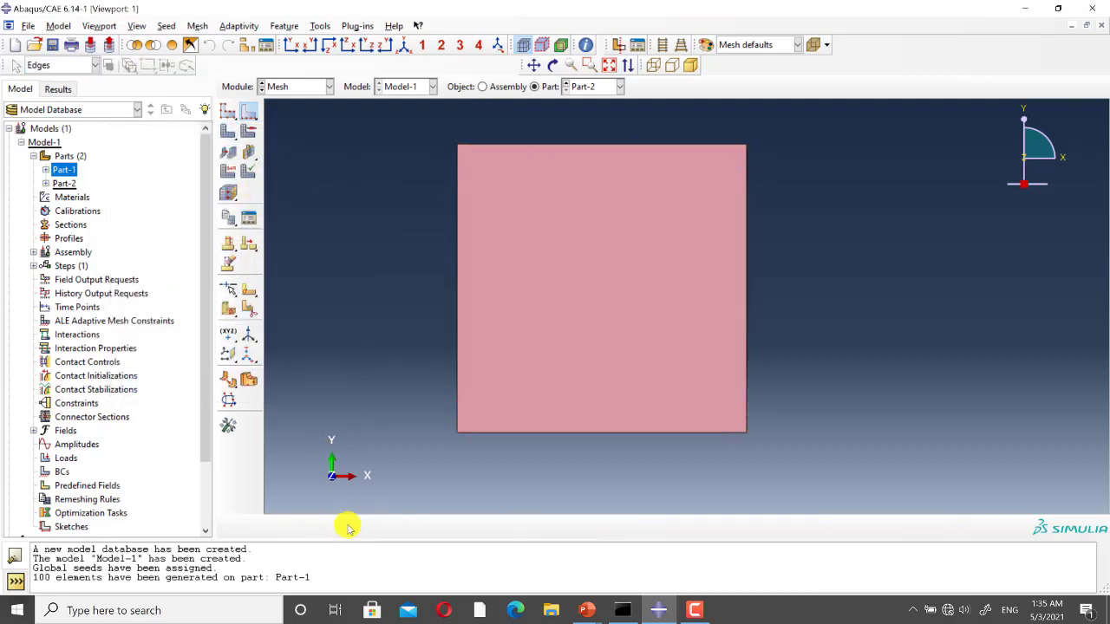
click(352, 527)
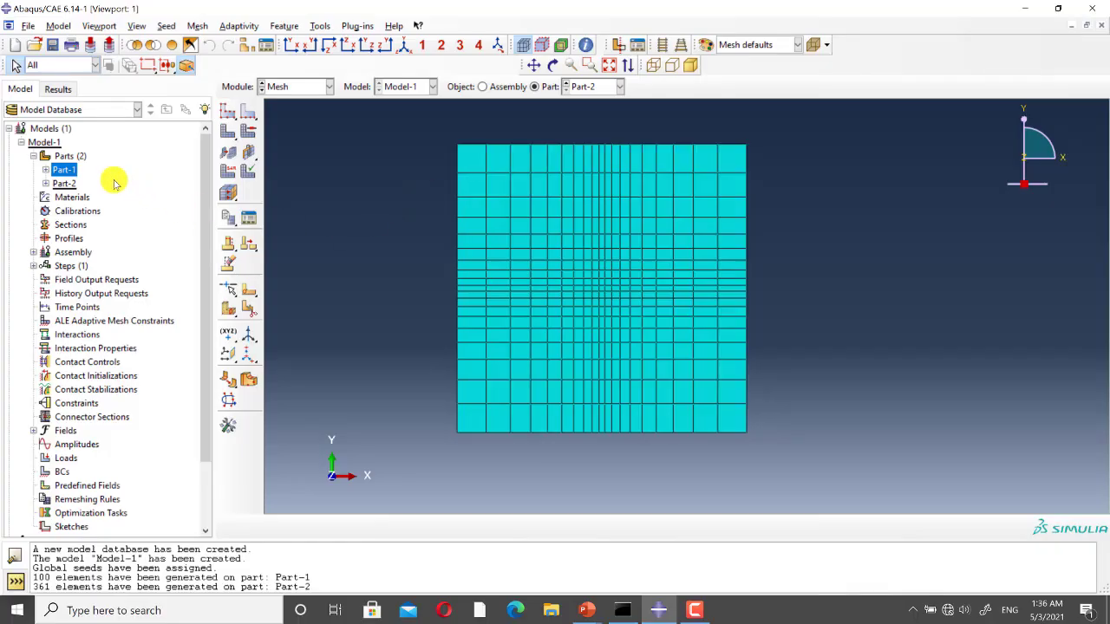
Return to the Part module and copy Part-2 as Part-3
click(299, 87)
click(282, 103)
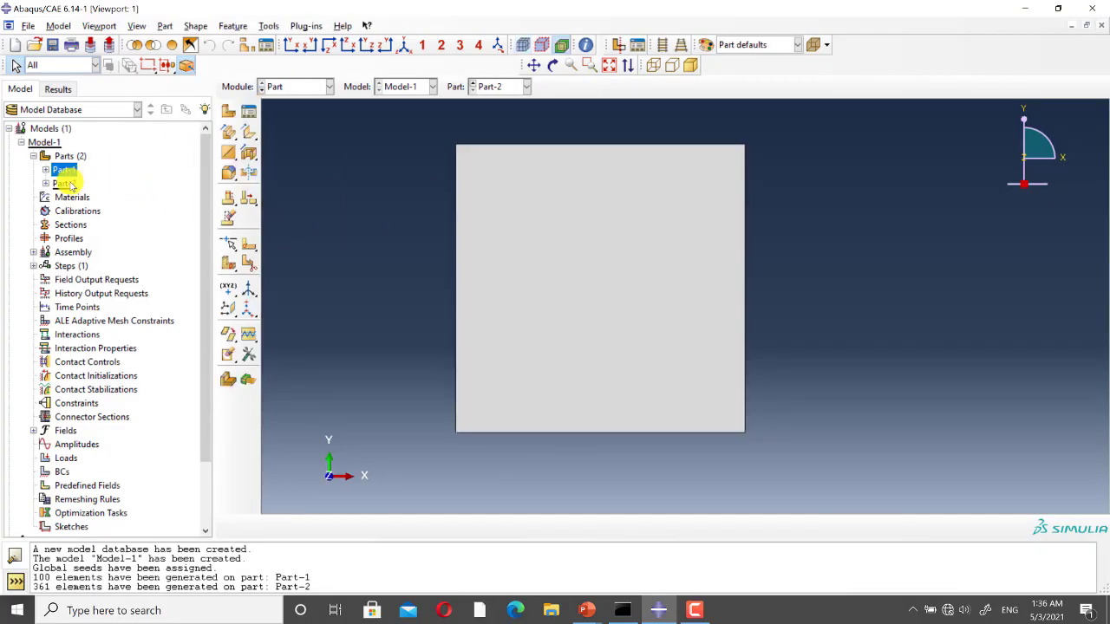
right_click(74, 184)
click(121, 234)
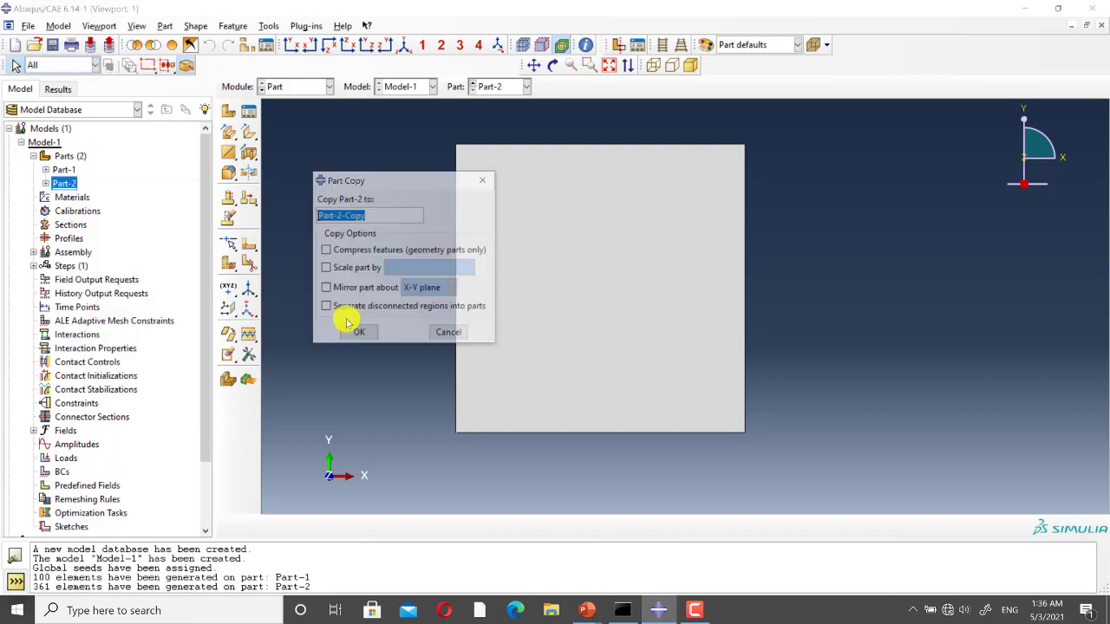
click(395, 219)
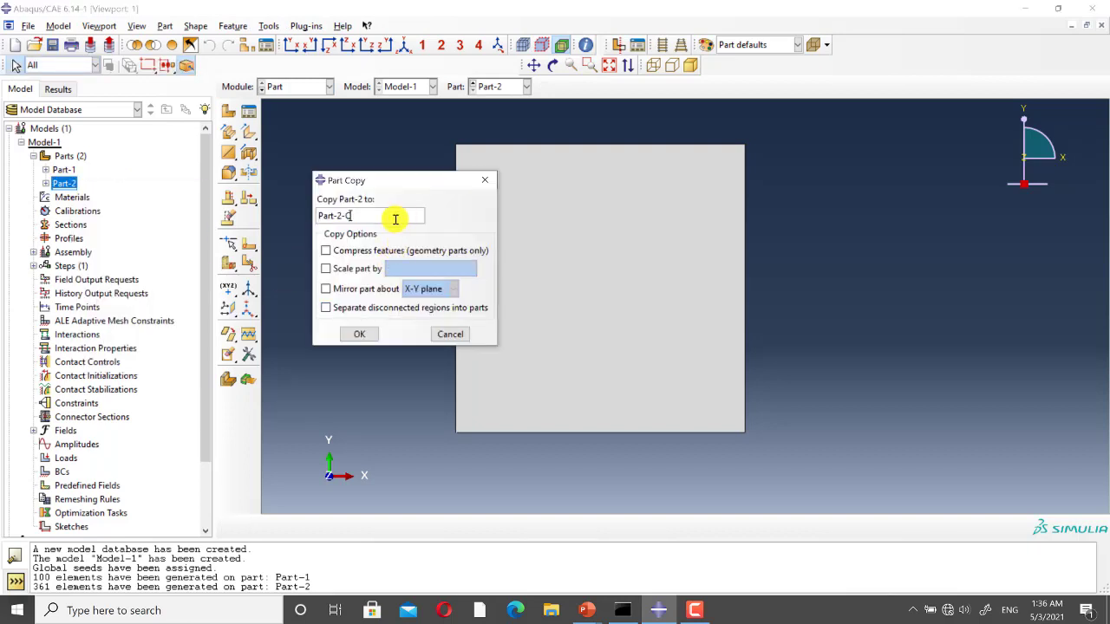
click(359, 334)
Delete the mesh of Part-3 in the Mesh module
click(305, 93)
click(289, 181)
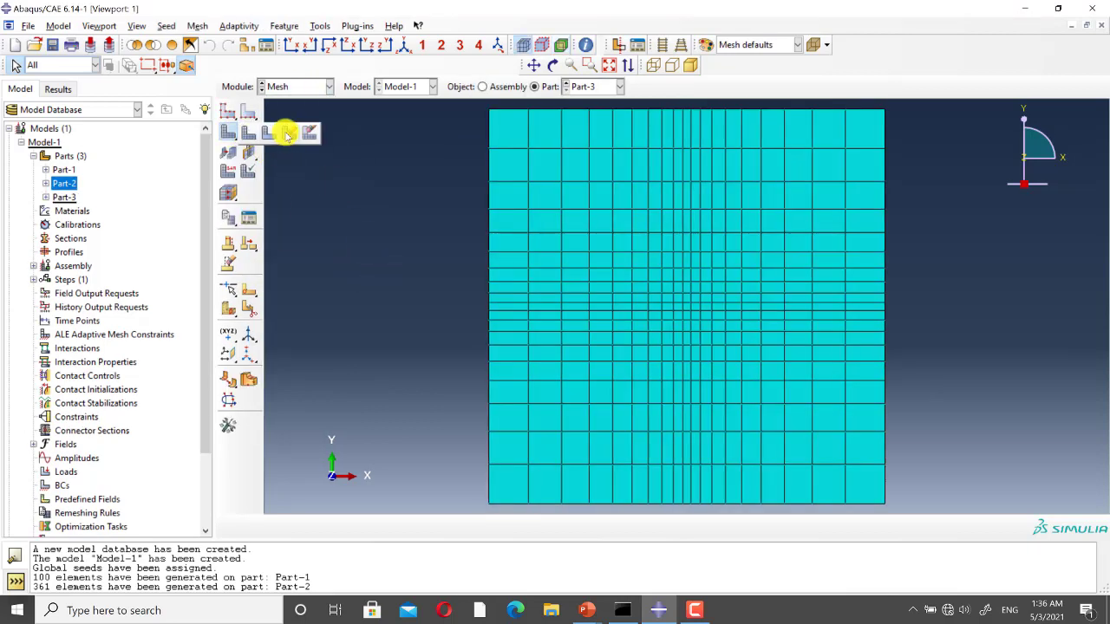
click(285, 131)
click(380, 527)
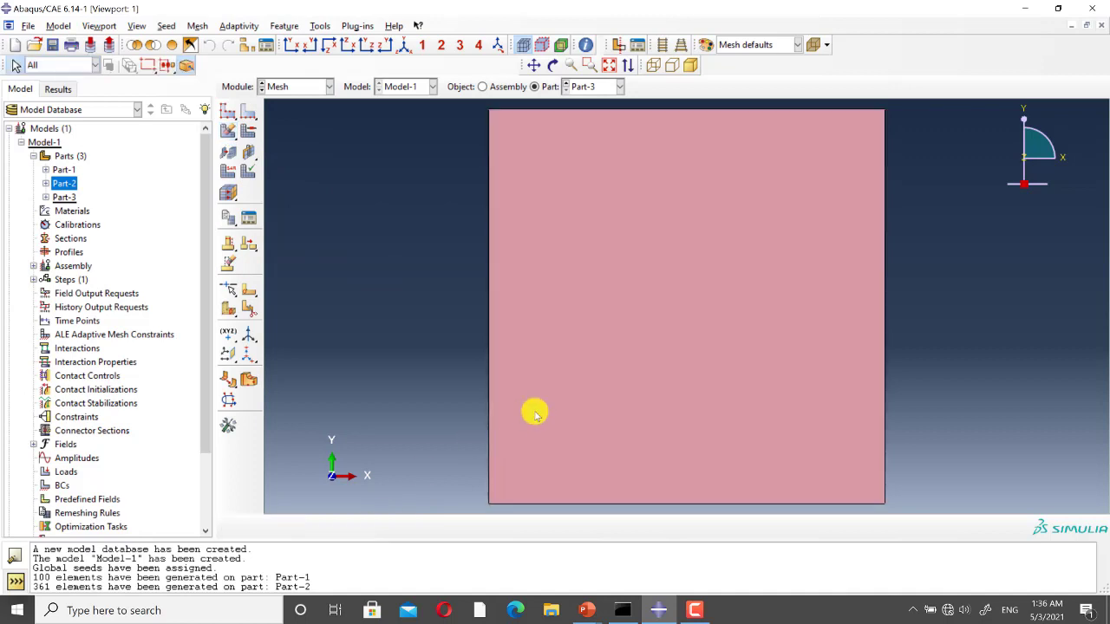
Delete the local seeds from all edges of Part-3
scroll(535, 411, down, 2)
click(248, 111)
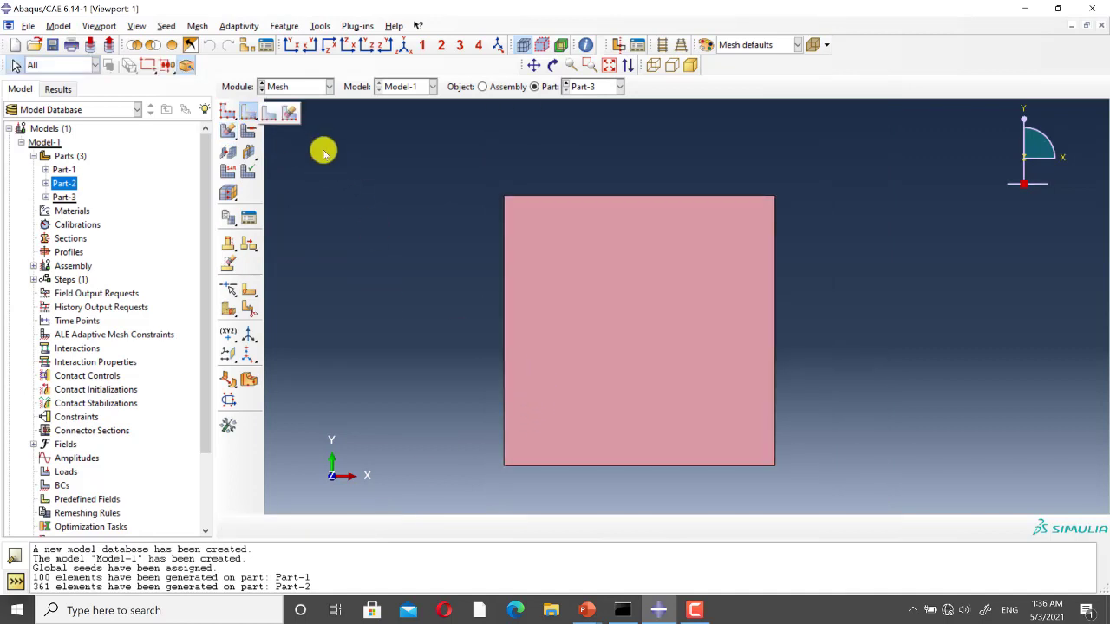
click(285, 109)
drag(424, 151, 840, 487)
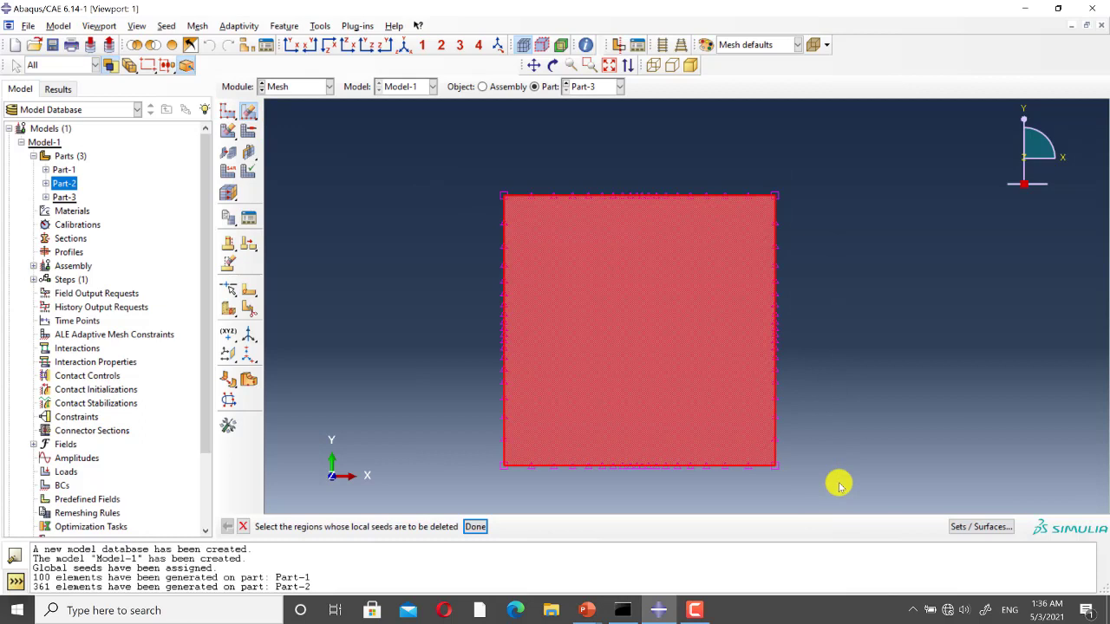
click(476, 527)
key(Escape)
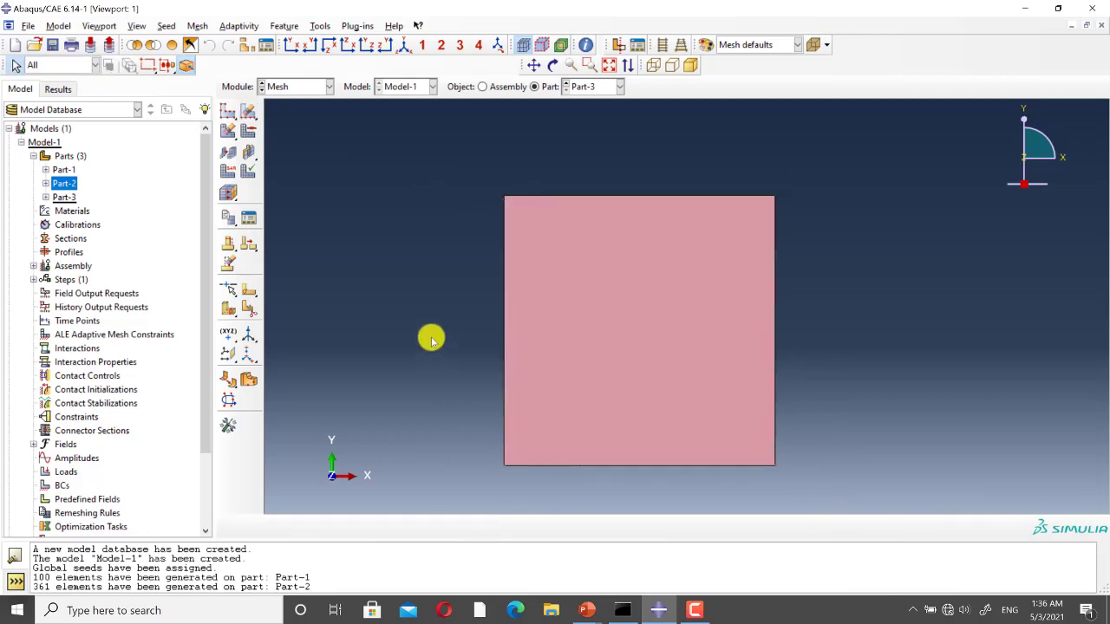
Start a face partition sketch on Part-3 and draw one vertical and one horizontal line extending across the whole square
click(248, 290)
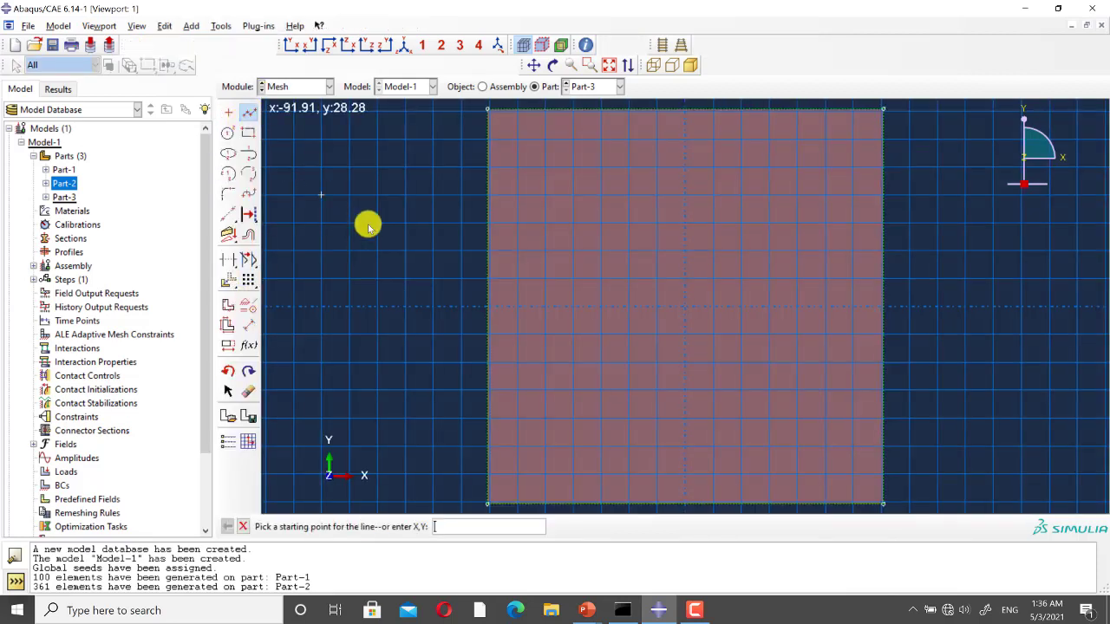
click(502, 117)
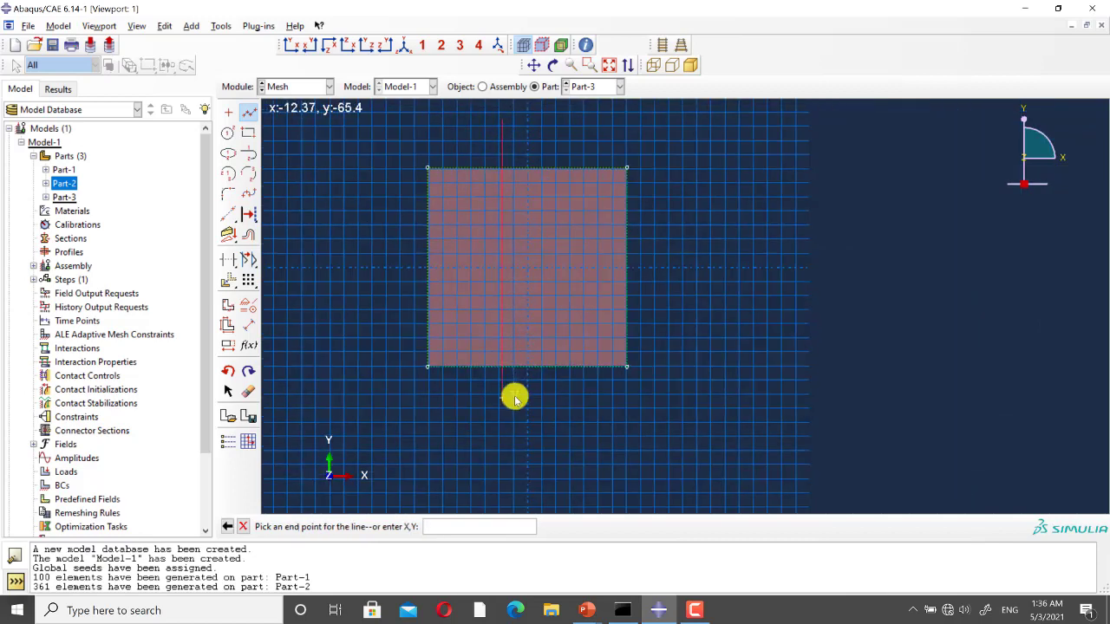
click(515, 398)
middle_click(514, 398)
click(248, 112)
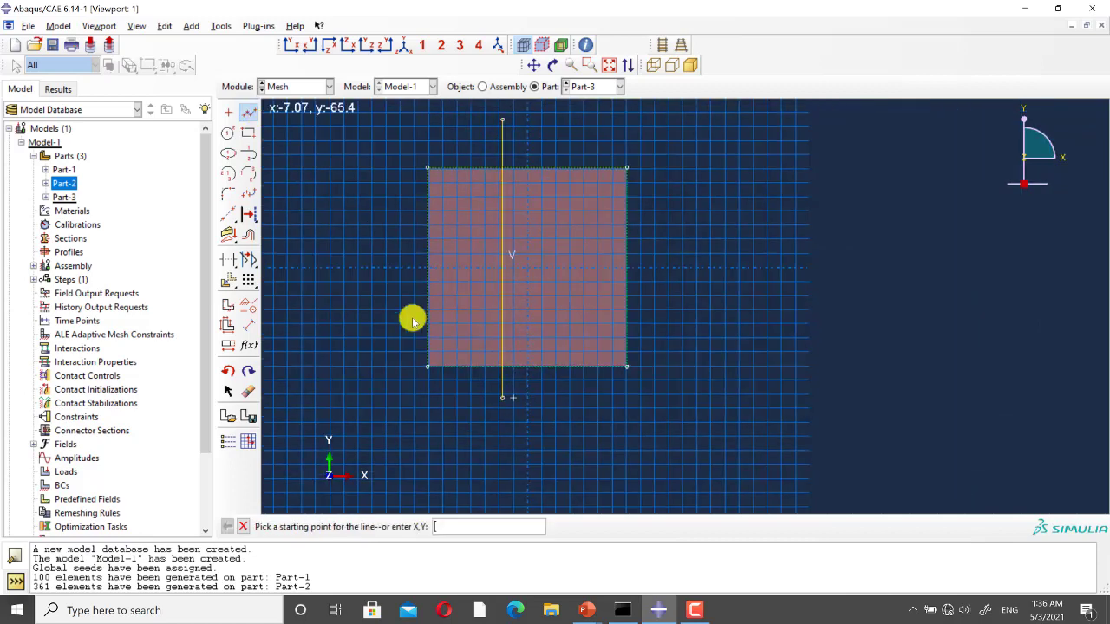
click(372, 289)
click(668, 289)
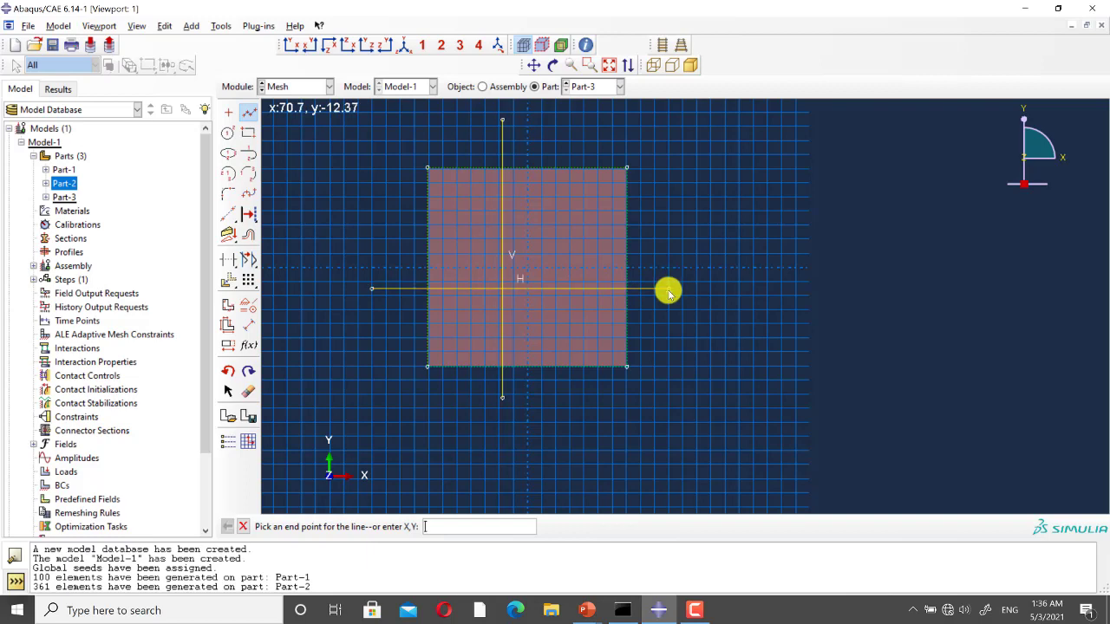
middle_click(666, 290)
Dimension the horizontal partition line 50 from the square's bottom edge
click(249, 325)
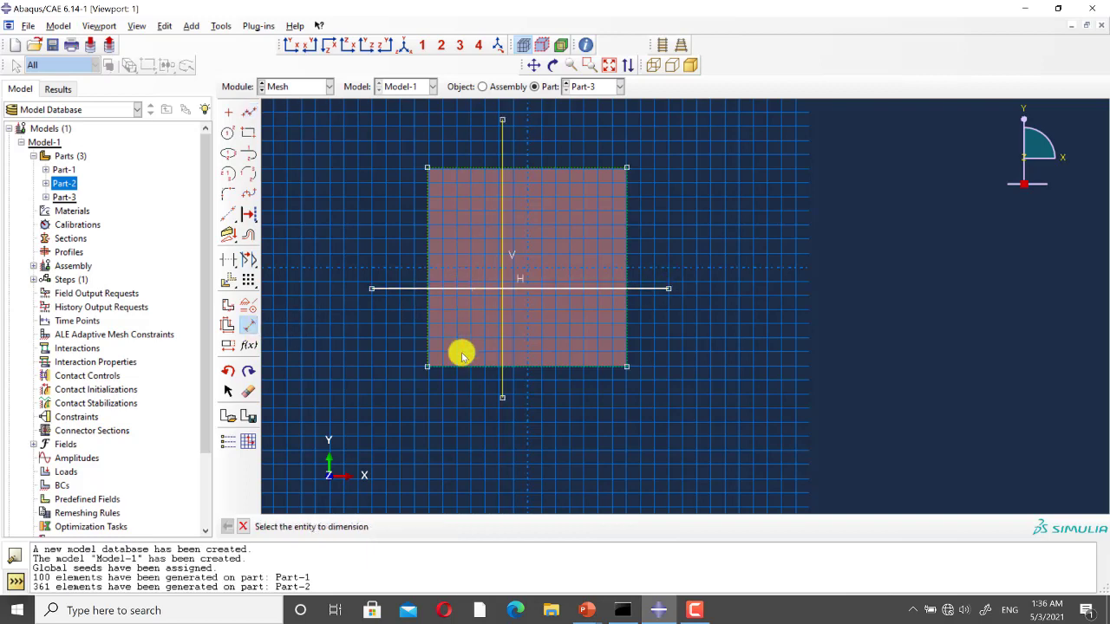
click(459, 365)
click(407, 290)
click(365, 333)
text(5)
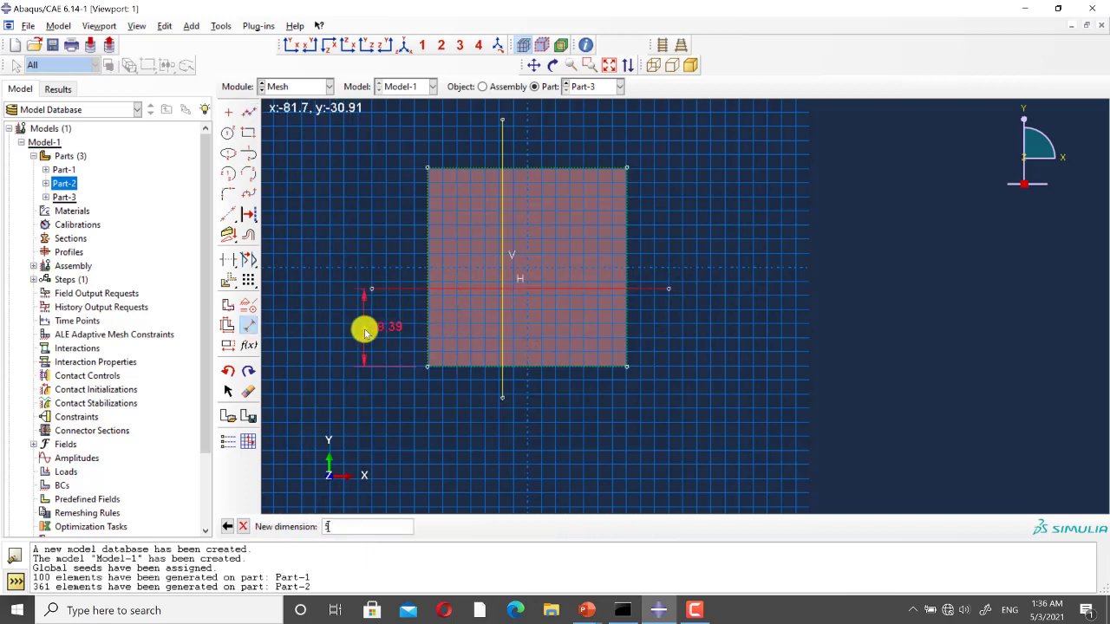
text(0)
key(Return)
Dimension the vertical partition line 50 from the square's right edge and complete the partition into four quadrants
click(503, 322)
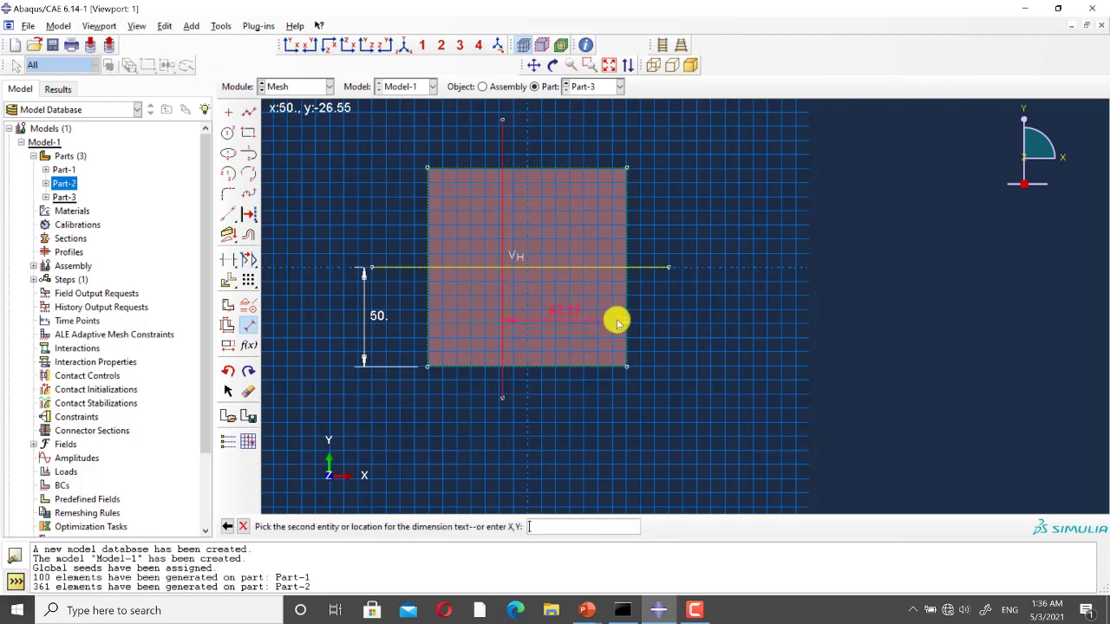
click(618, 322)
click(557, 407)
text(50)
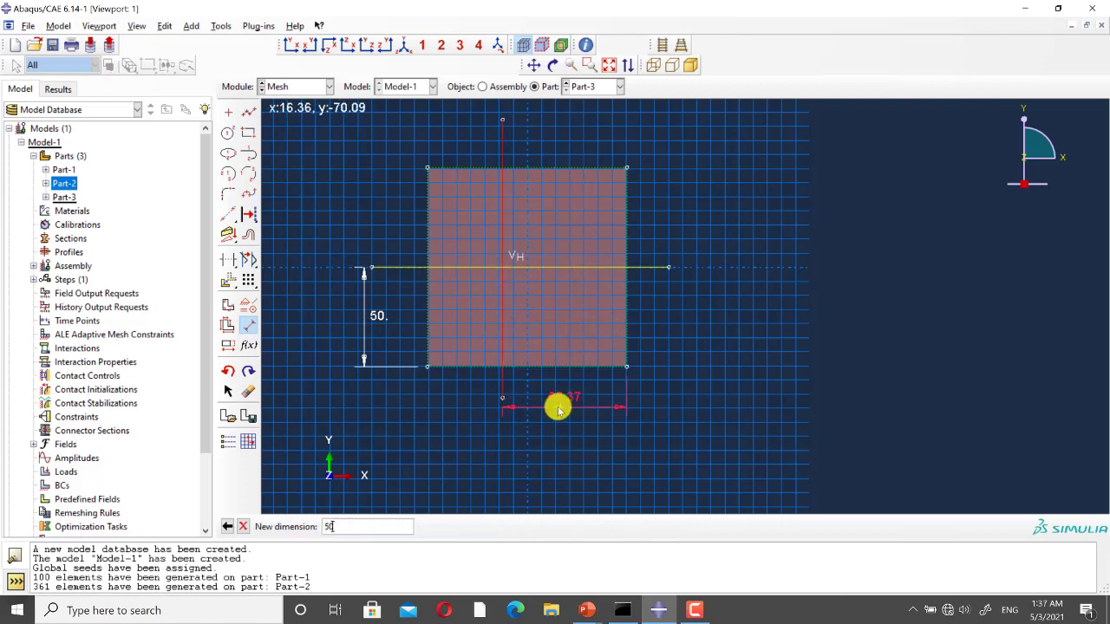
key(Return)
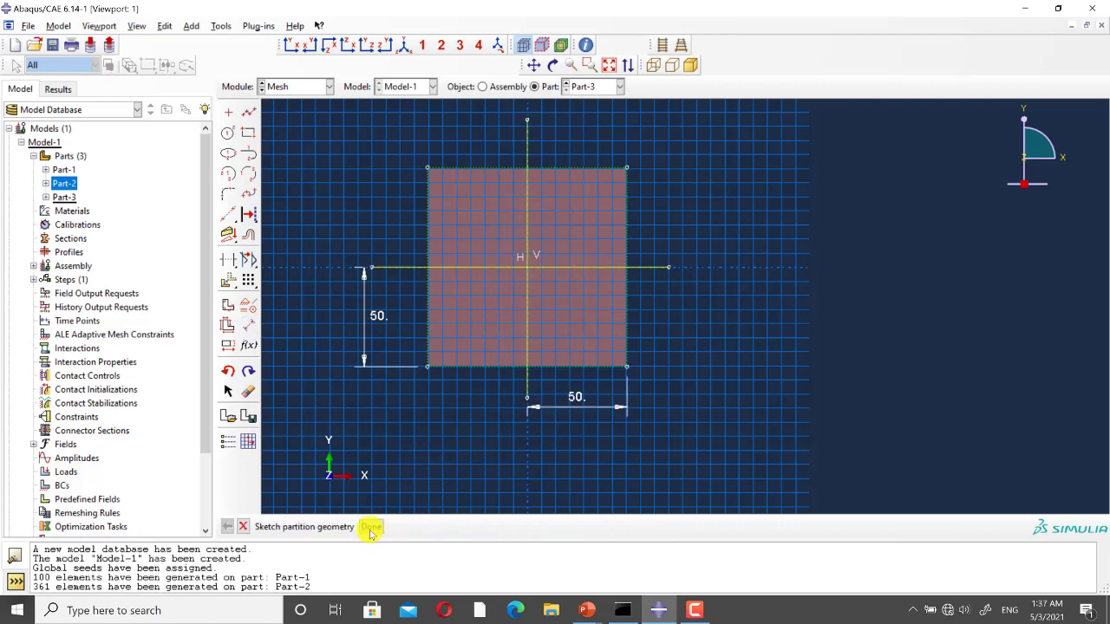
click(367, 527)
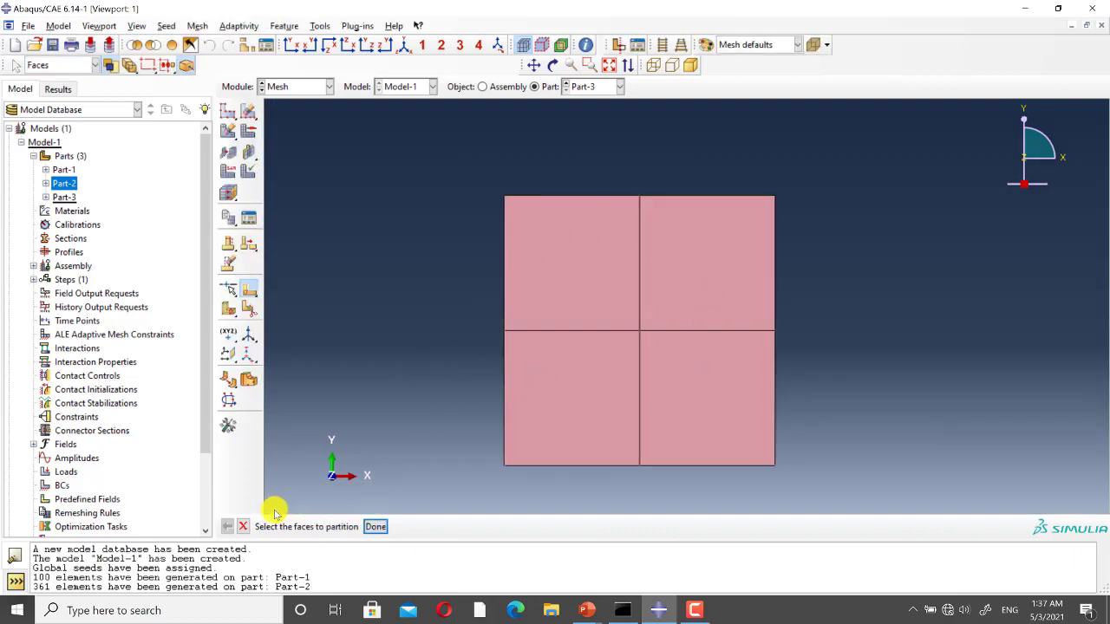
click(243, 526)
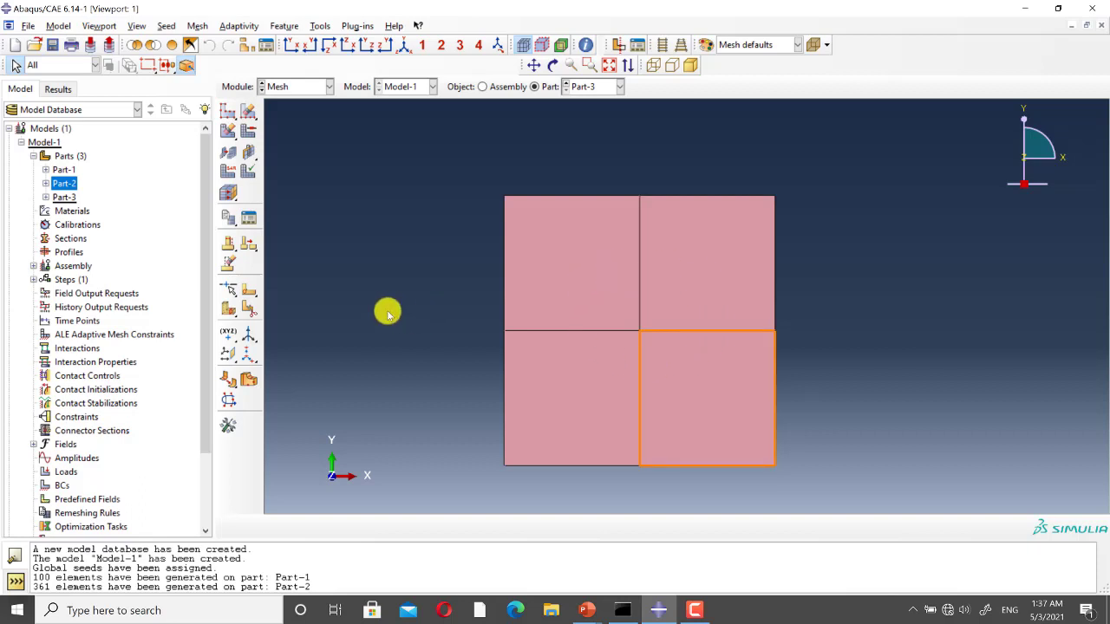
Start local edge seeding by size on all edges of the partitioned Part-3 and choose single bias
click(249, 111)
click(270, 115)
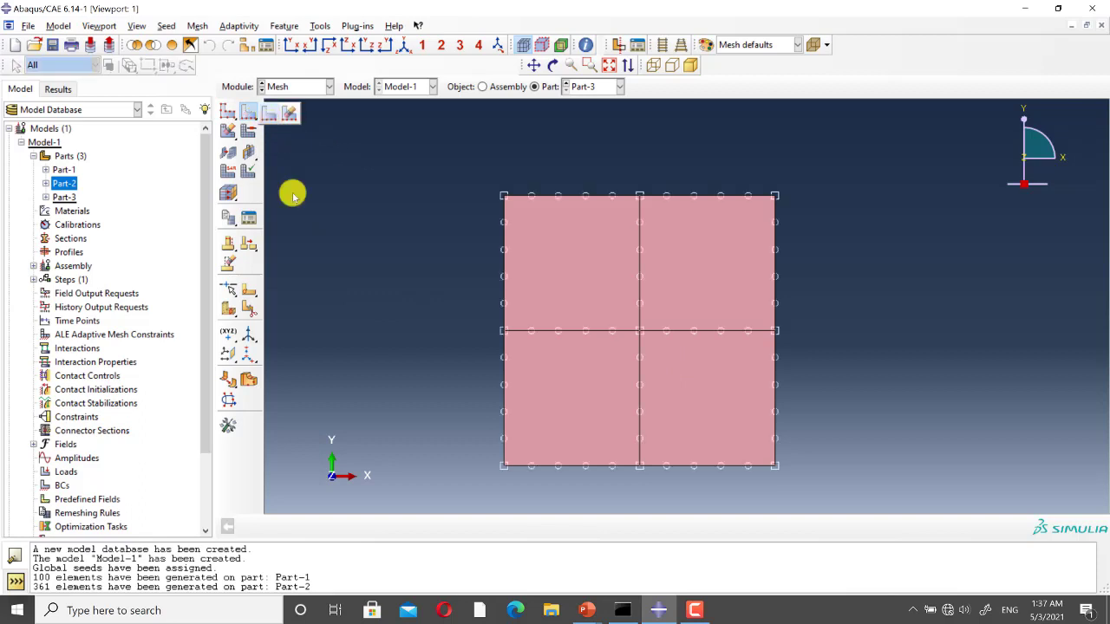
drag(480, 494, 803, 174)
click(512, 527)
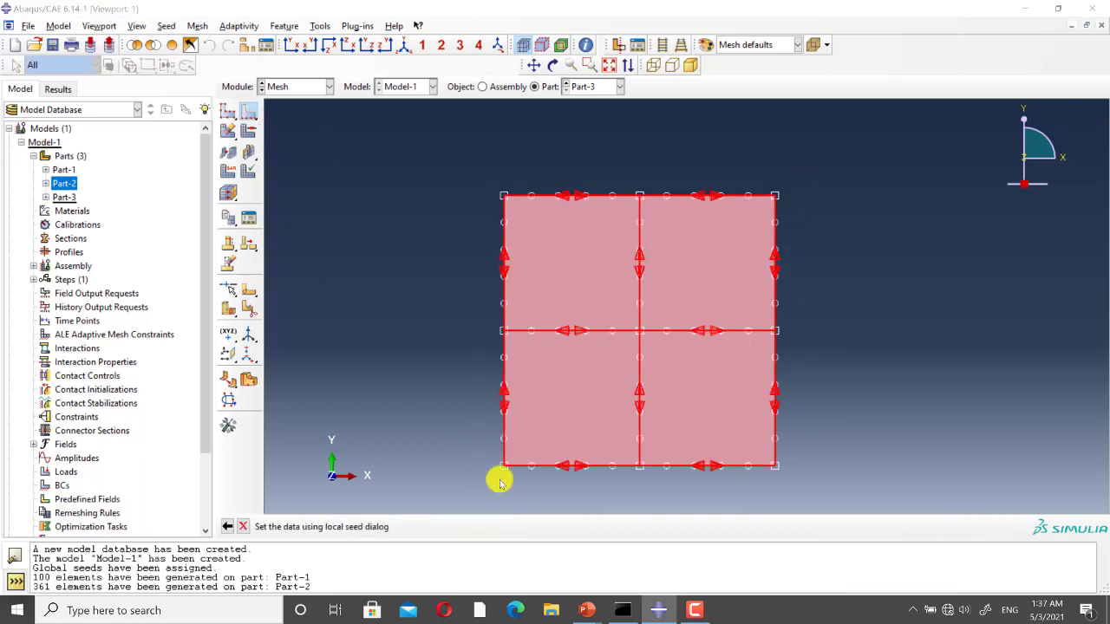
click(236, 190)
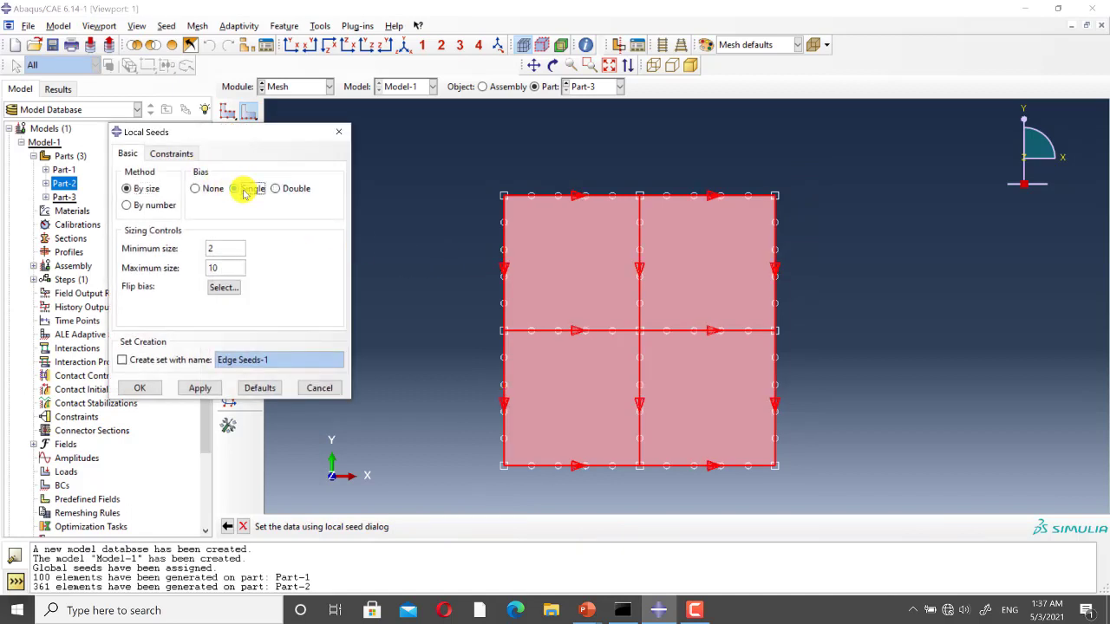
Flip the bias on the lower three vertical and right three horizontal edges, and apply the seeds with minimum size 2 and maximum size 10
click(229, 294)
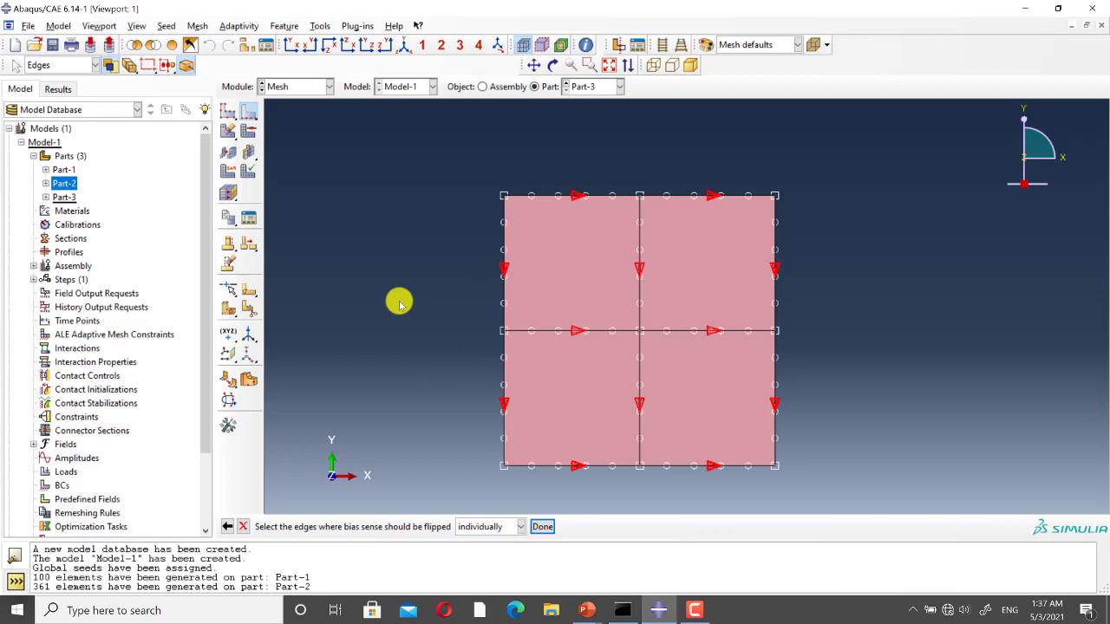
click(501, 394)
click(642, 422)
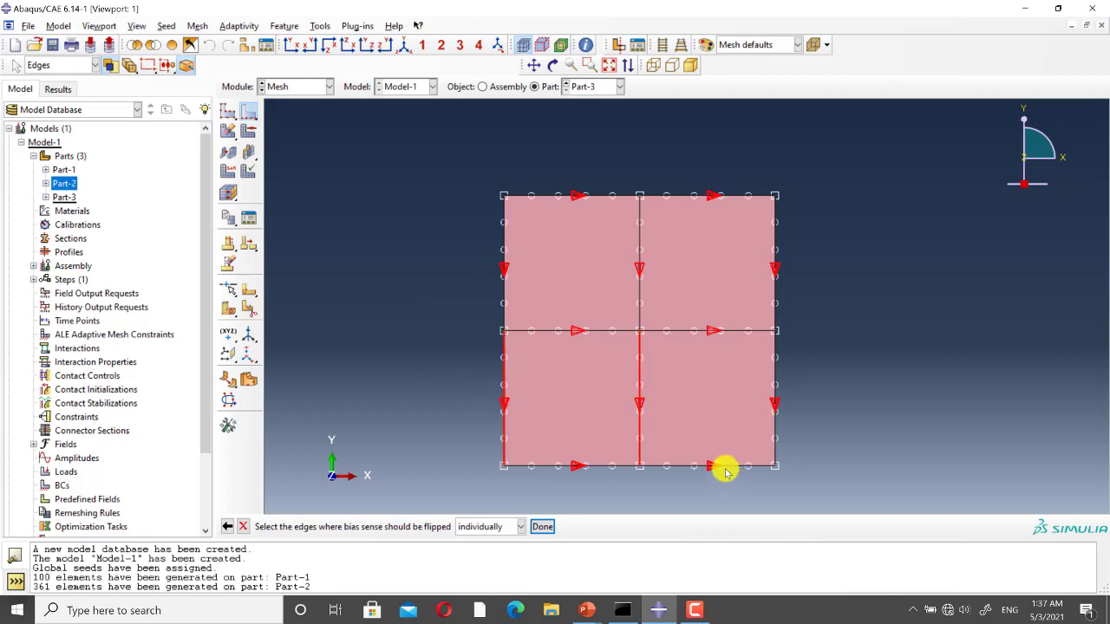
click(725, 468)
click(776, 446)
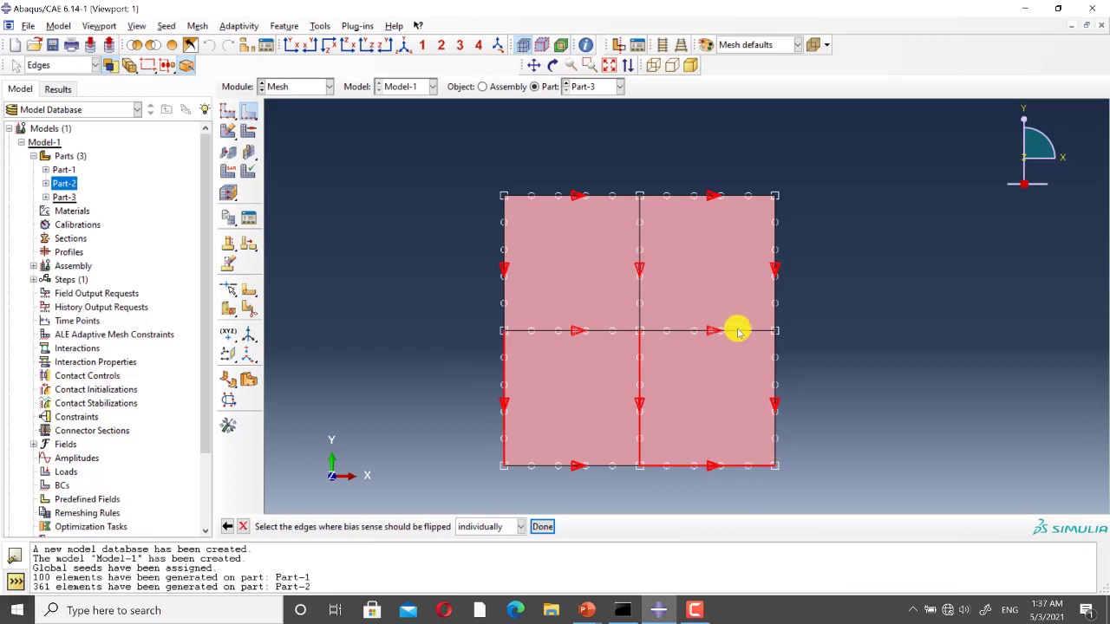
click(731, 332)
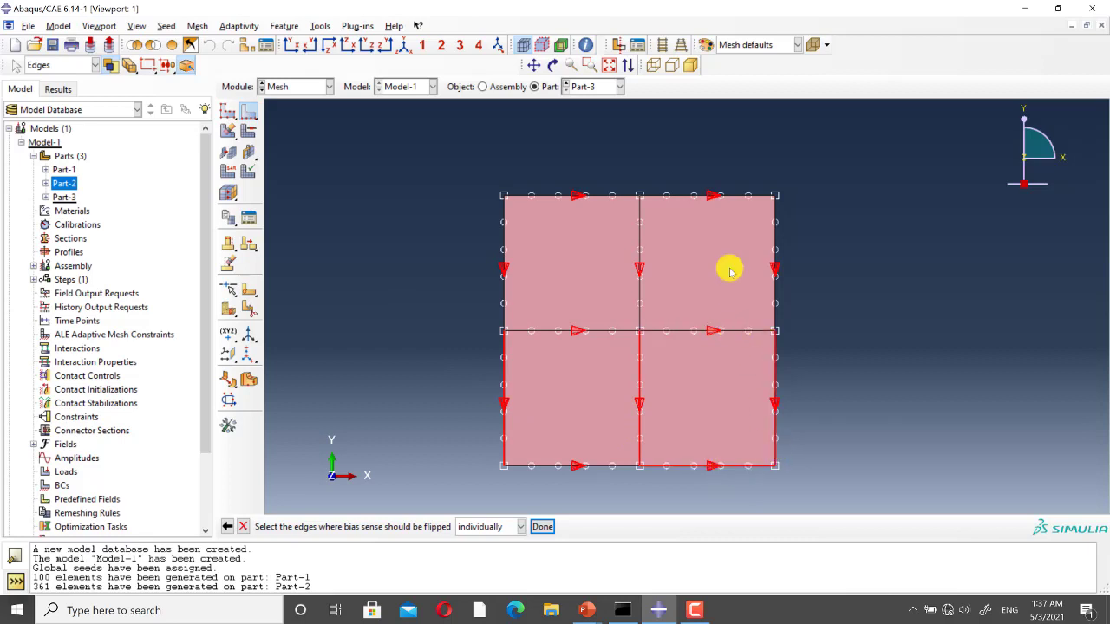
click(714, 196)
click(542, 527)
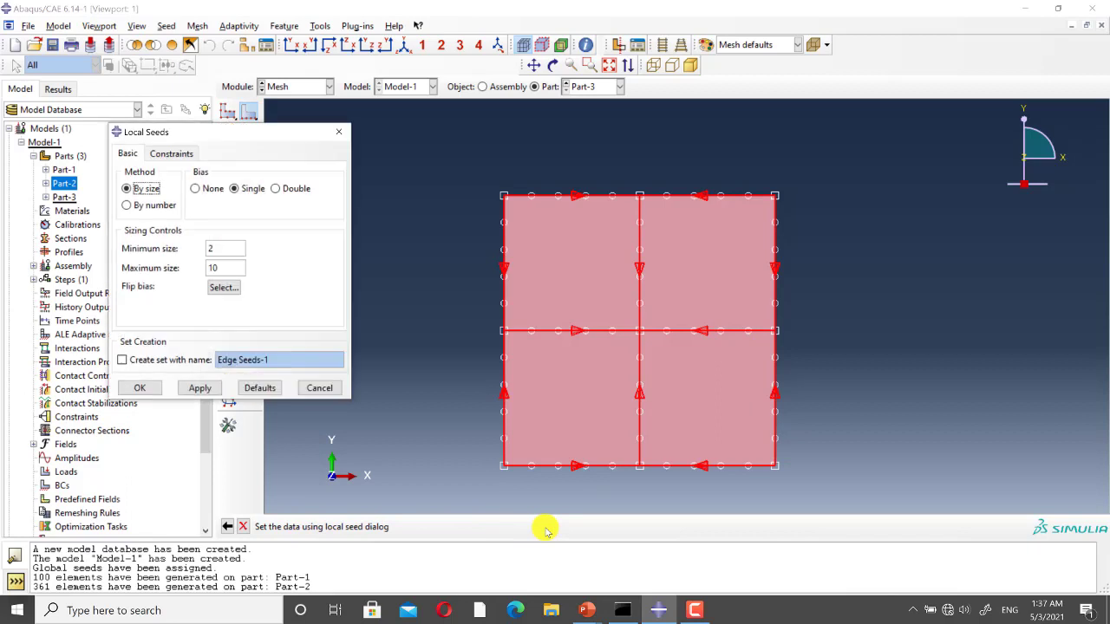
click(200, 389)
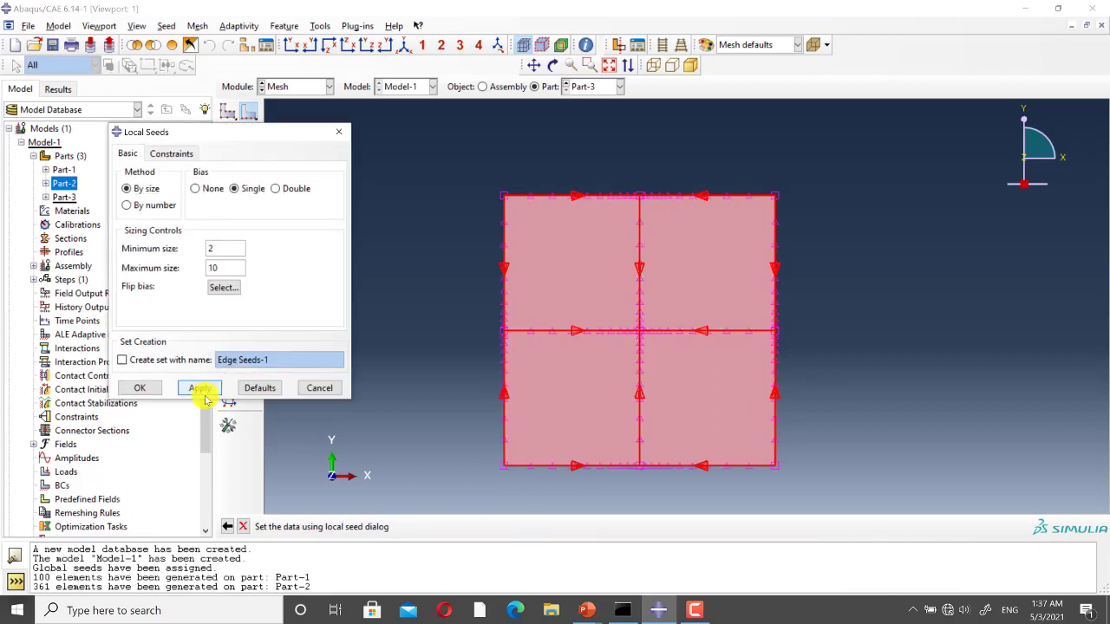
click(139, 388)
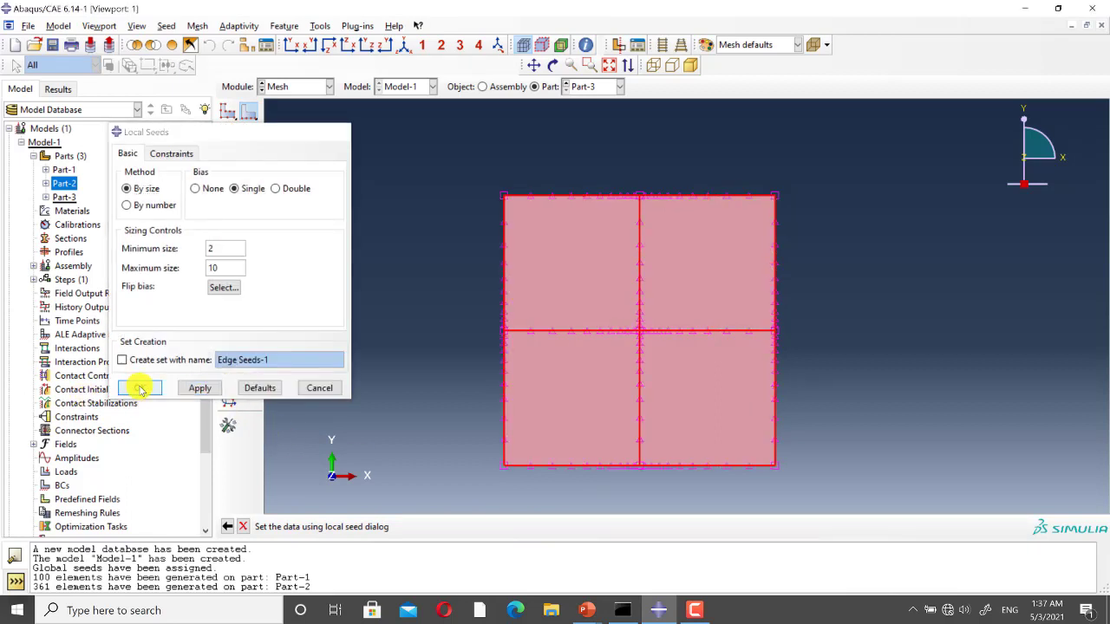
click(243, 526)
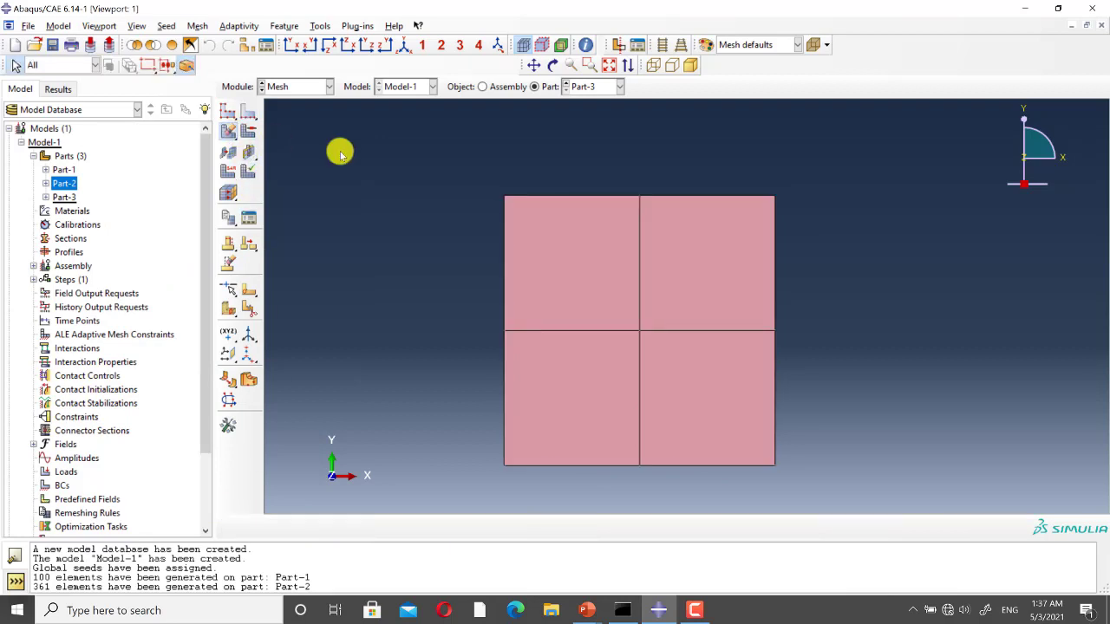
Generate the mesh on Part-3 from the single-bias edge seeds
drag(248, 132, 269, 141)
click(268, 135)
click(349, 525)
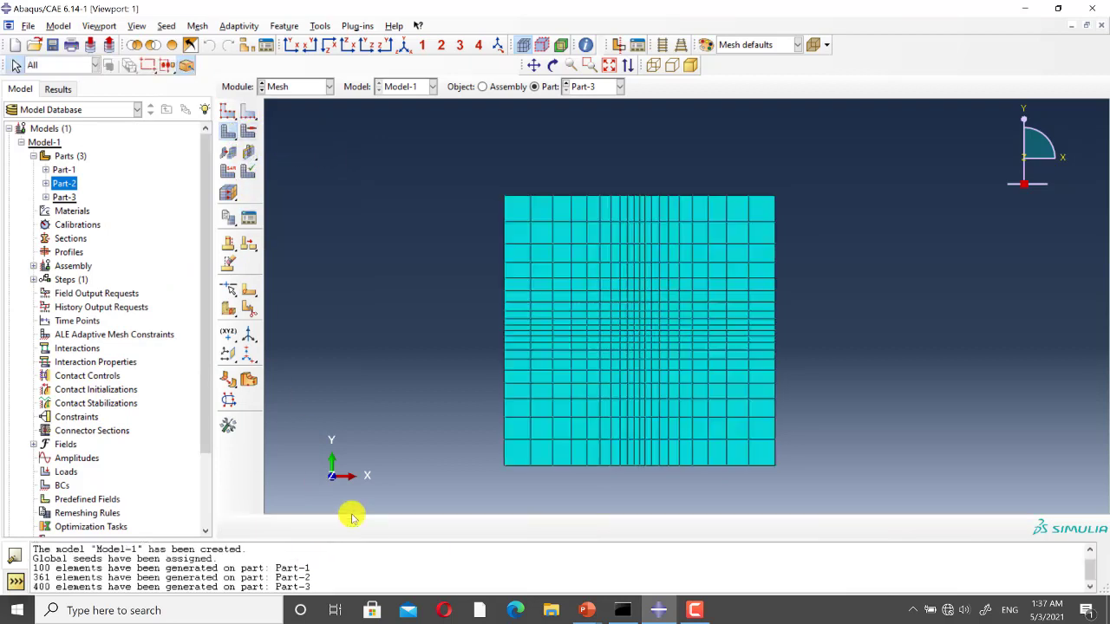
scroll(462, 439, down, 1)
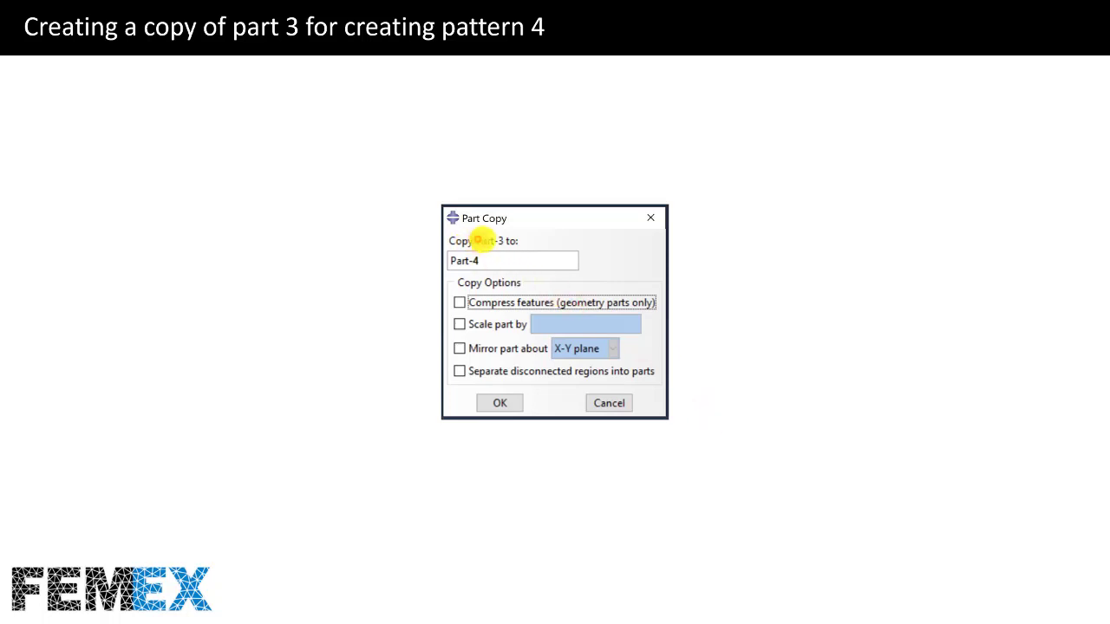
click(501, 247)
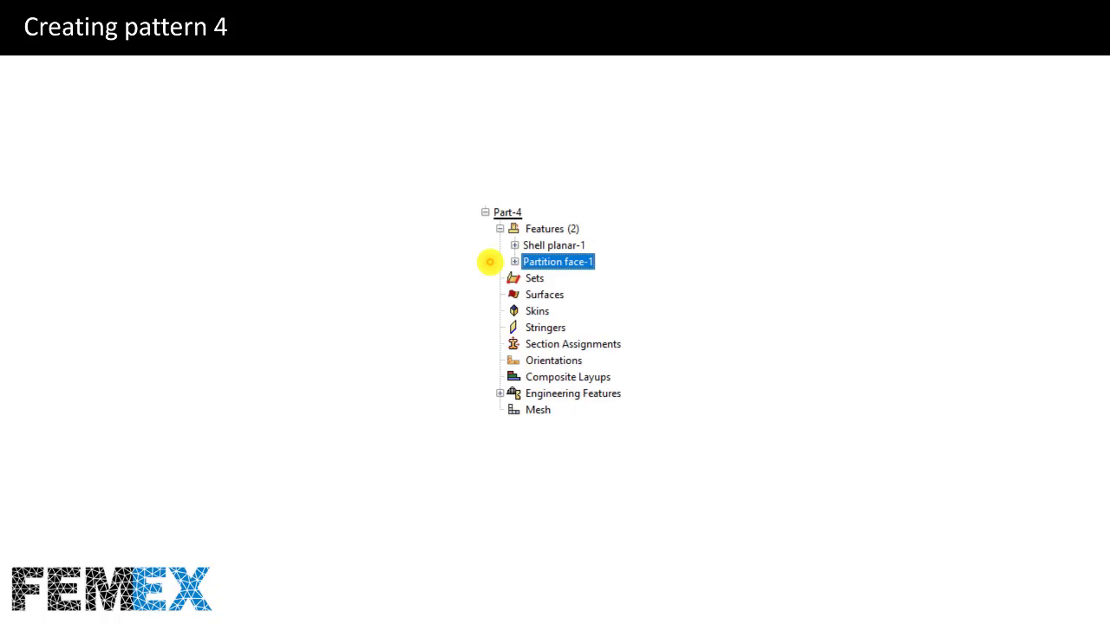
click(566, 261)
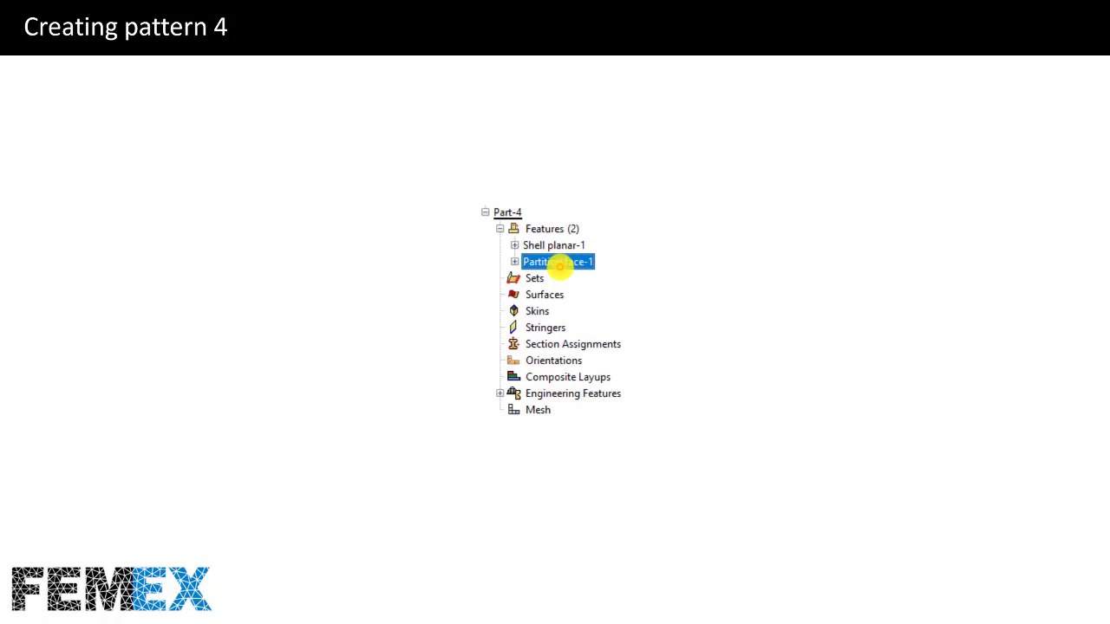
double_click(559, 262)
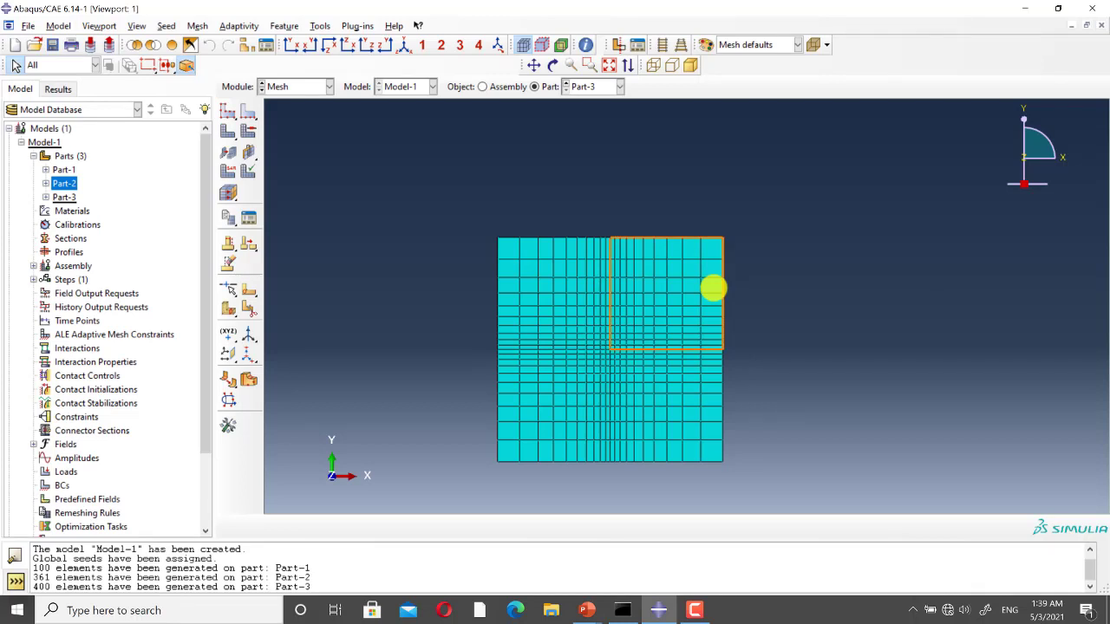
Copy Part-3 to a new part named Part-4
right_click(64, 197)
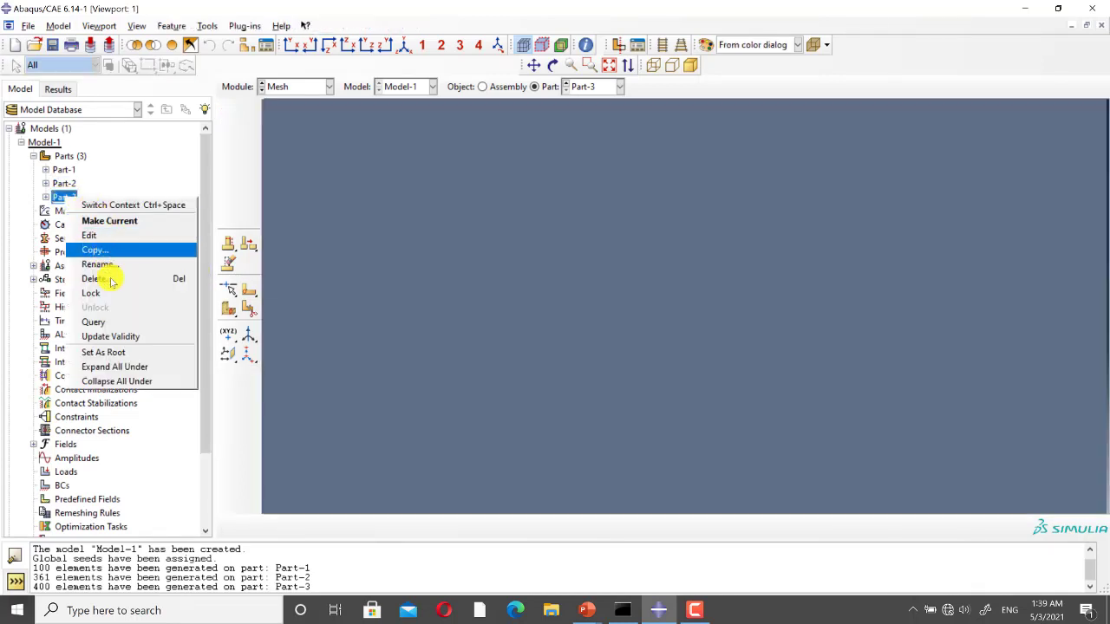
click(96, 249)
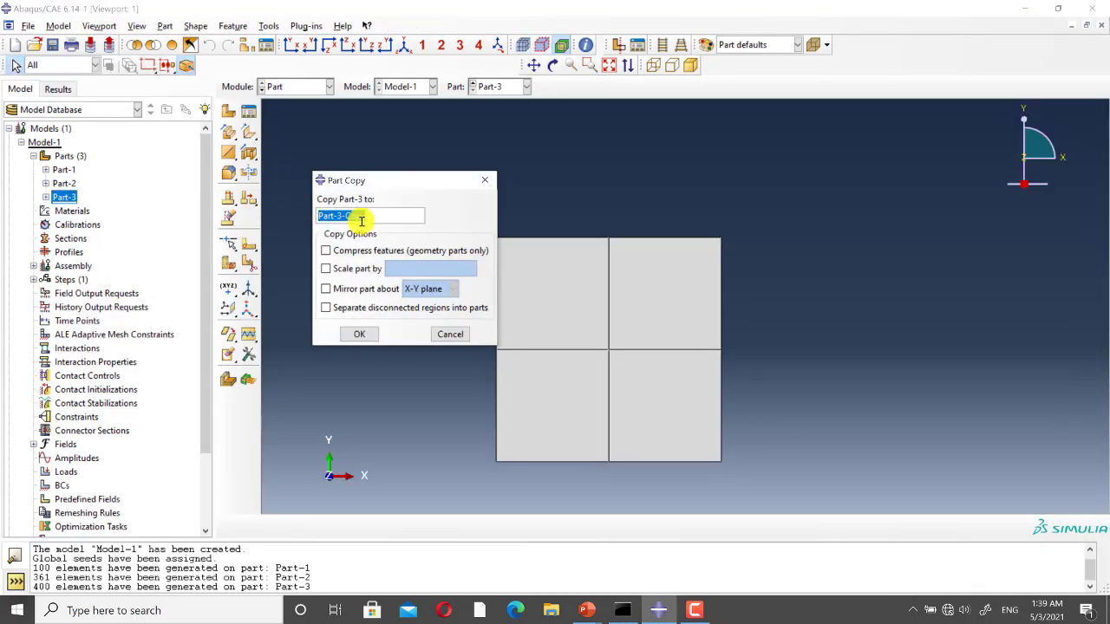
click(338, 216)
drag(338, 216, 446, 219)
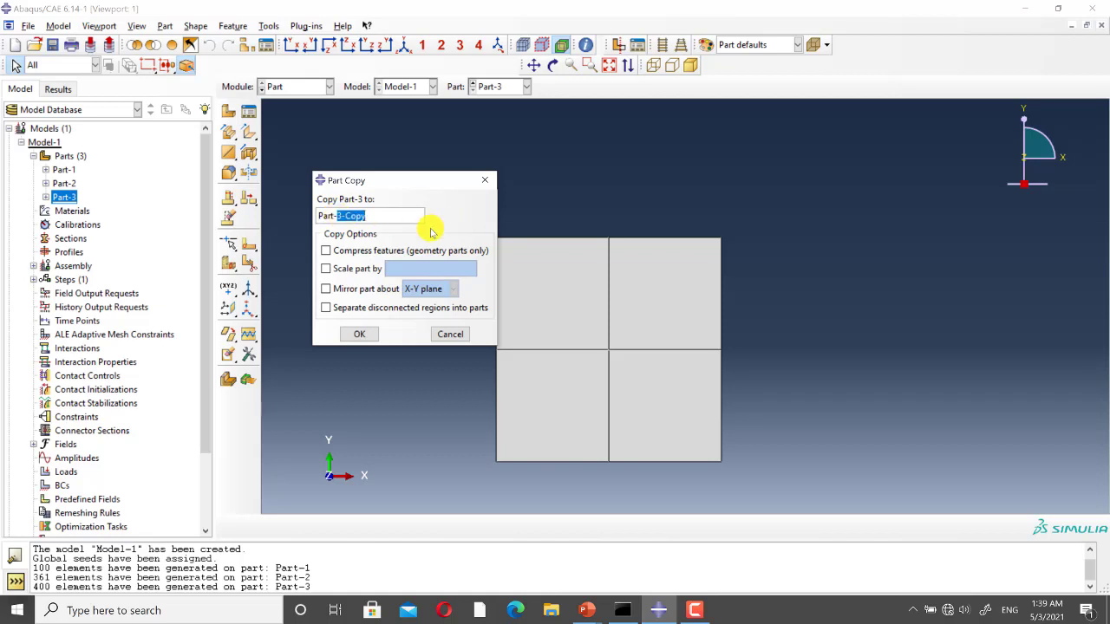
text(-4)
click(359, 334)
Delete the Partition face-1 feature from Part-4
click(46, 210)
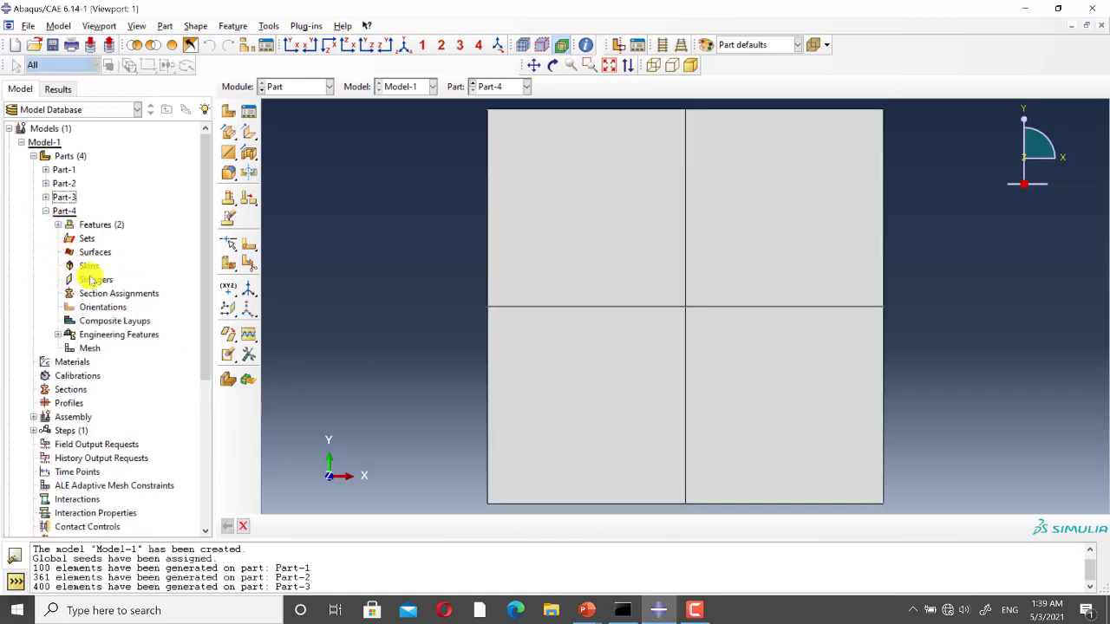
click(58, 224)
click(101, 251)
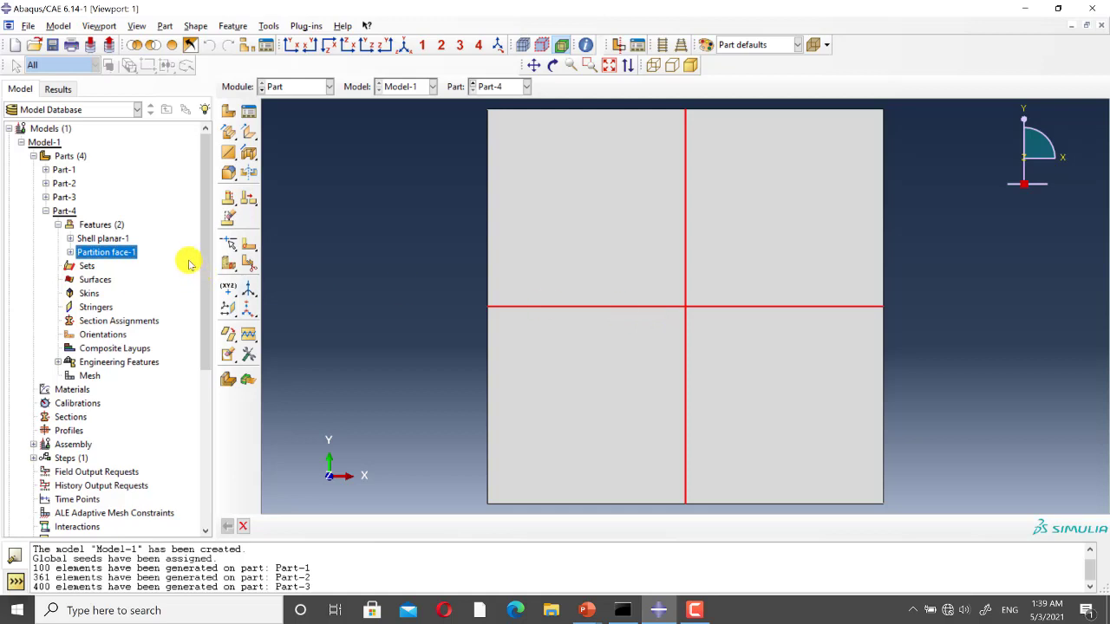
key(Delete)
click(510, 320)
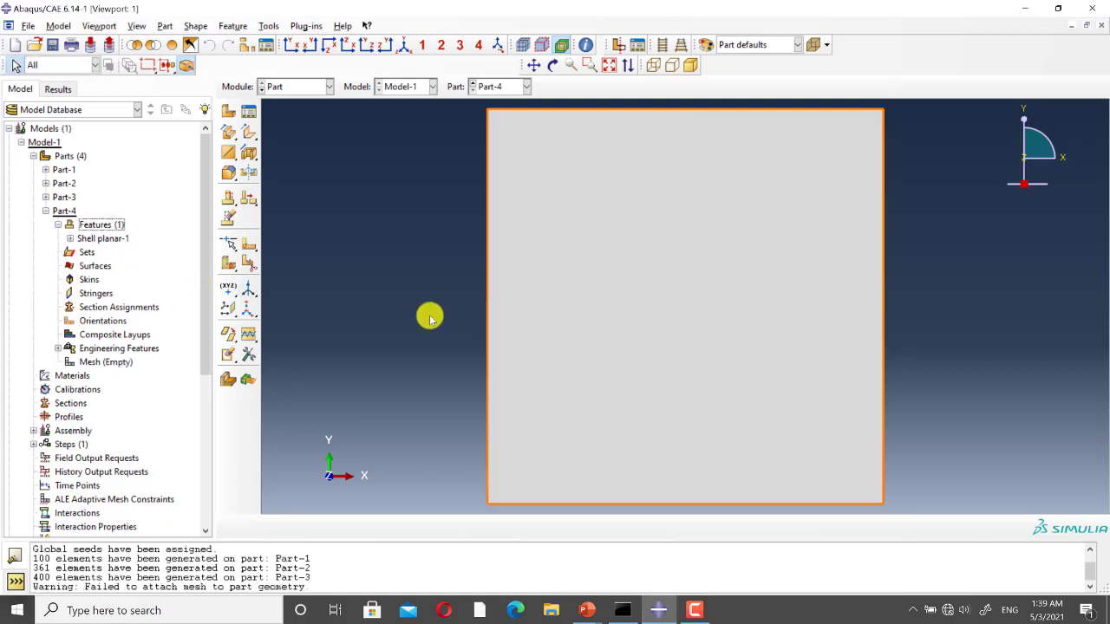
Switch to the Mesh module, start a face partition sketch on Part-4 and draw a rectangle inside the square around its centre
click(292, 86)
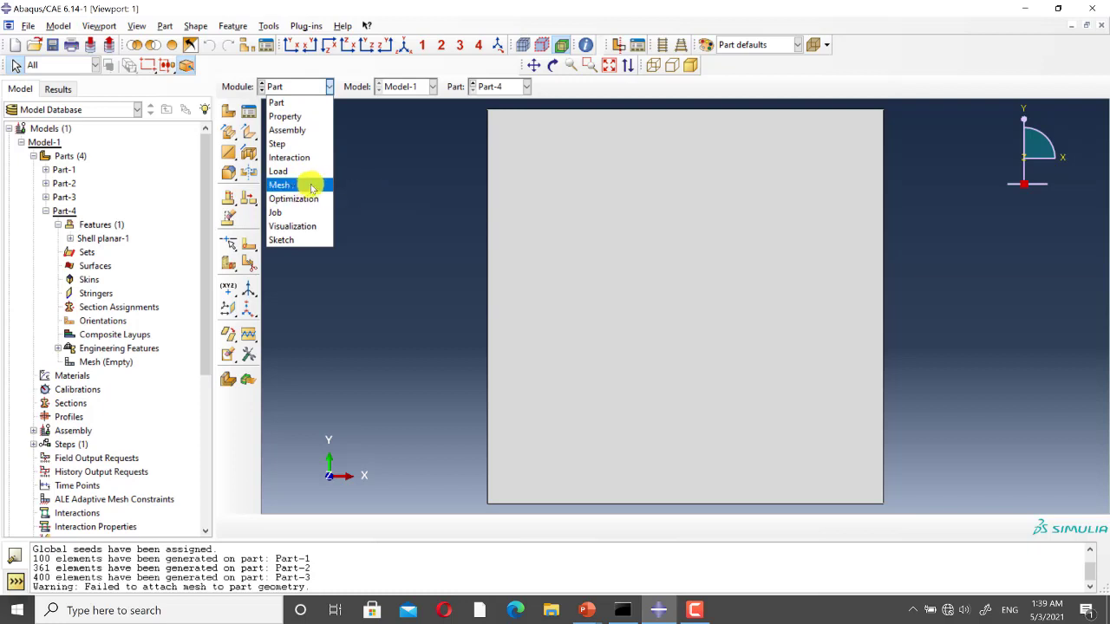
click(311, 187)
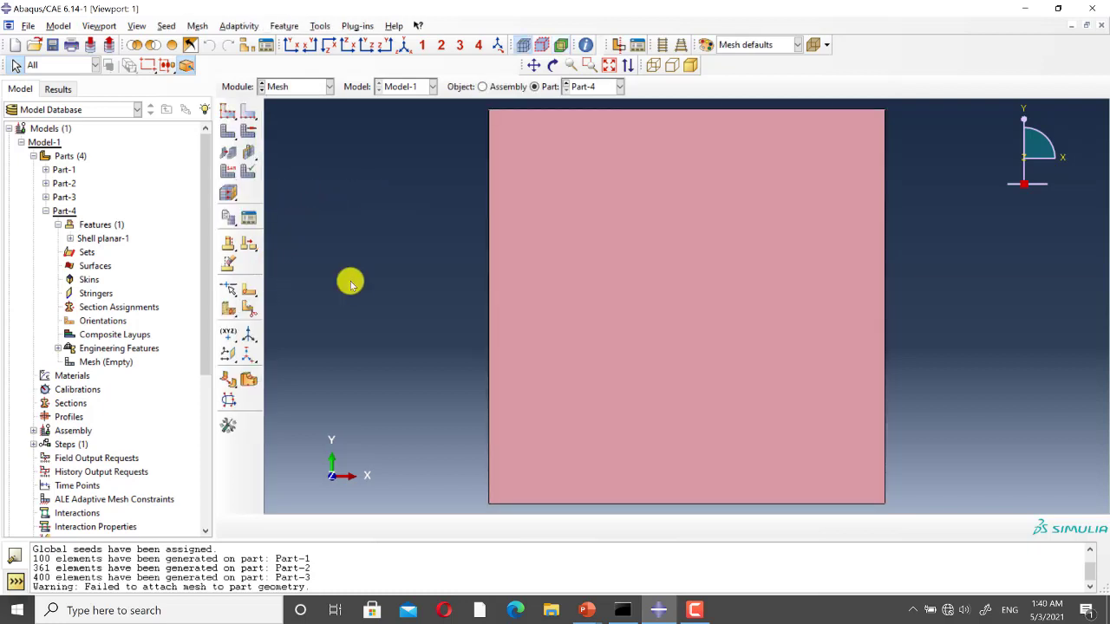
click(251, 293)
click(249, 133)
click(610, 257)
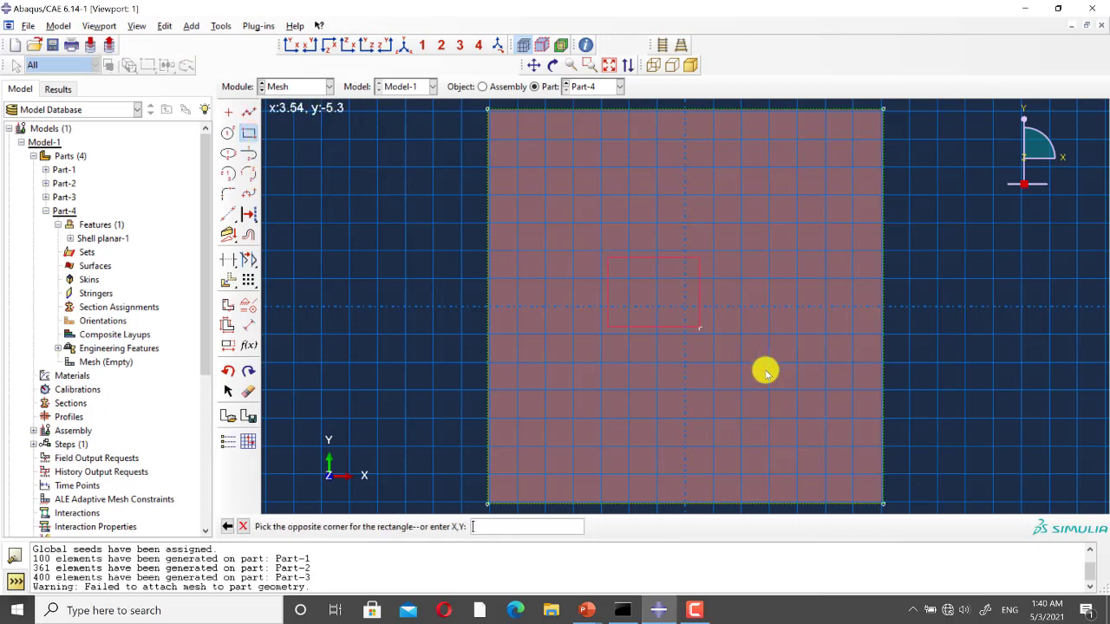
click(786, 379)
middle_click(786, 379)
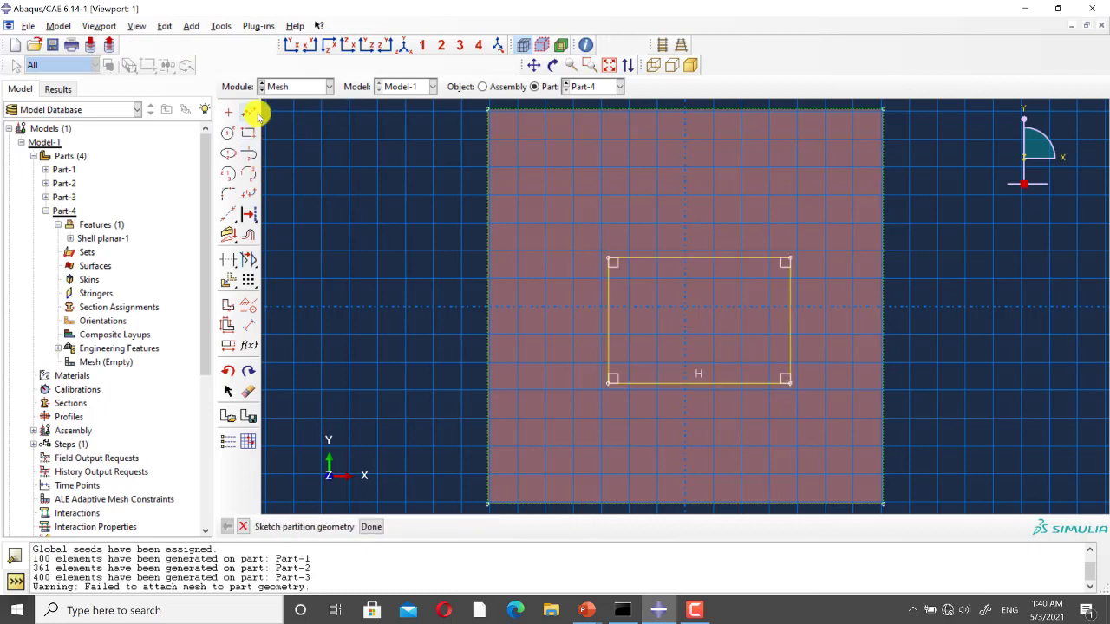
Draw lines joining the square's two left corners to the matching left corners of the inner rectangle
click(249, 113)
click(488, 504)
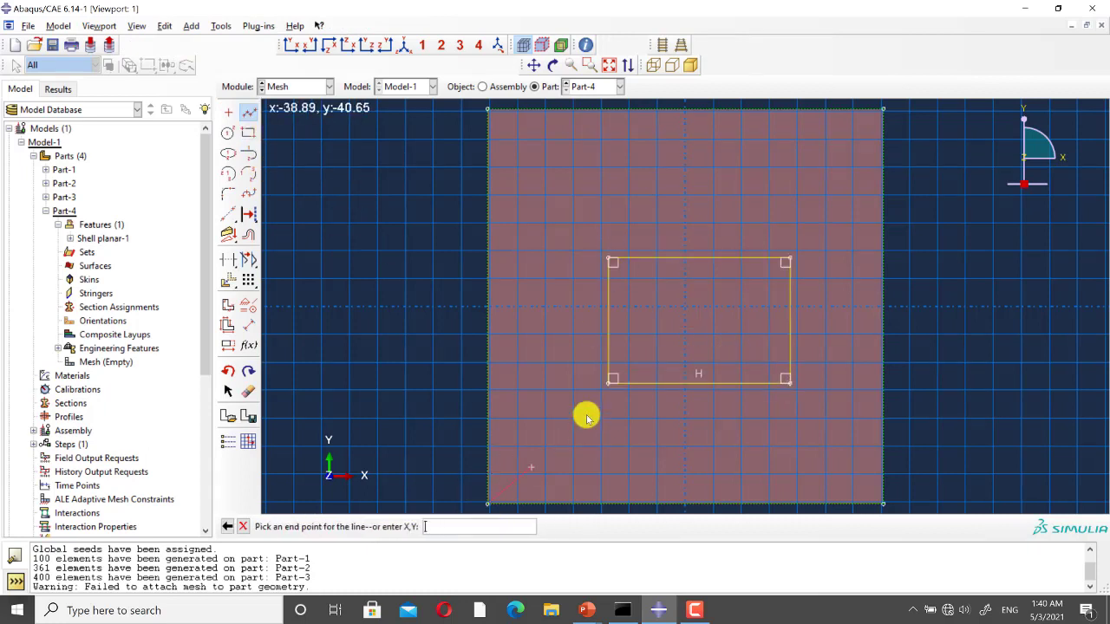
click(612, 379)
middle_click(612, 379)
click(249, 113)
click(487, 110)
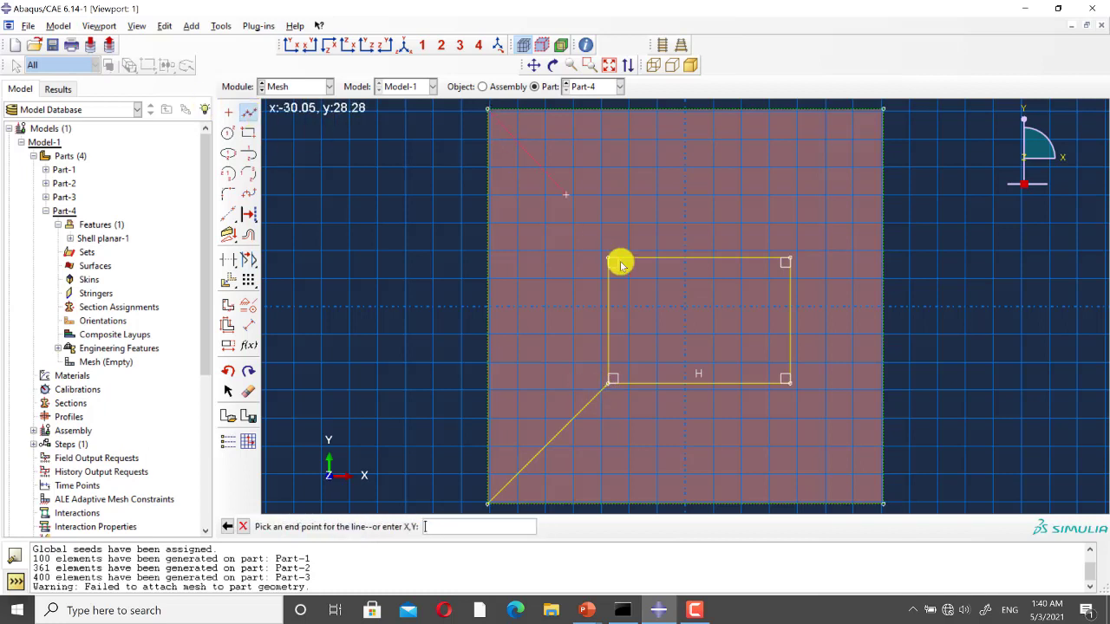
click(613, 262)
middle_click(615, 262)
Draw lines joining the inner rectangle's two right corners to the matching right corners of the square
click(249, 113)
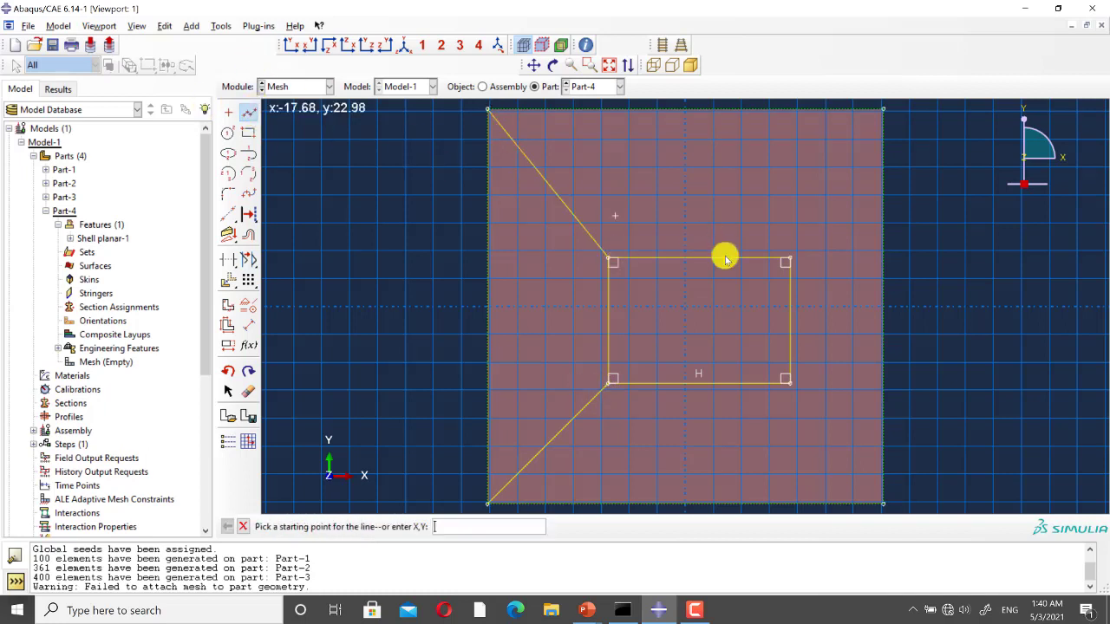
click(786, 262)
click(883, 109)
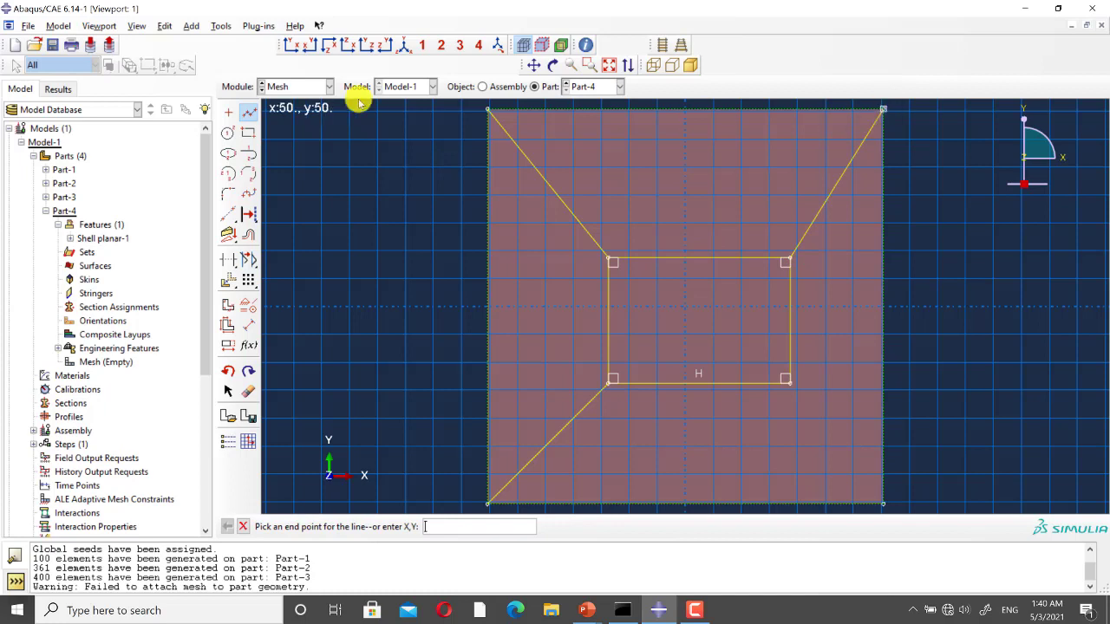
middle_click(252, 112)
click(249, 112)
click(785, 379)
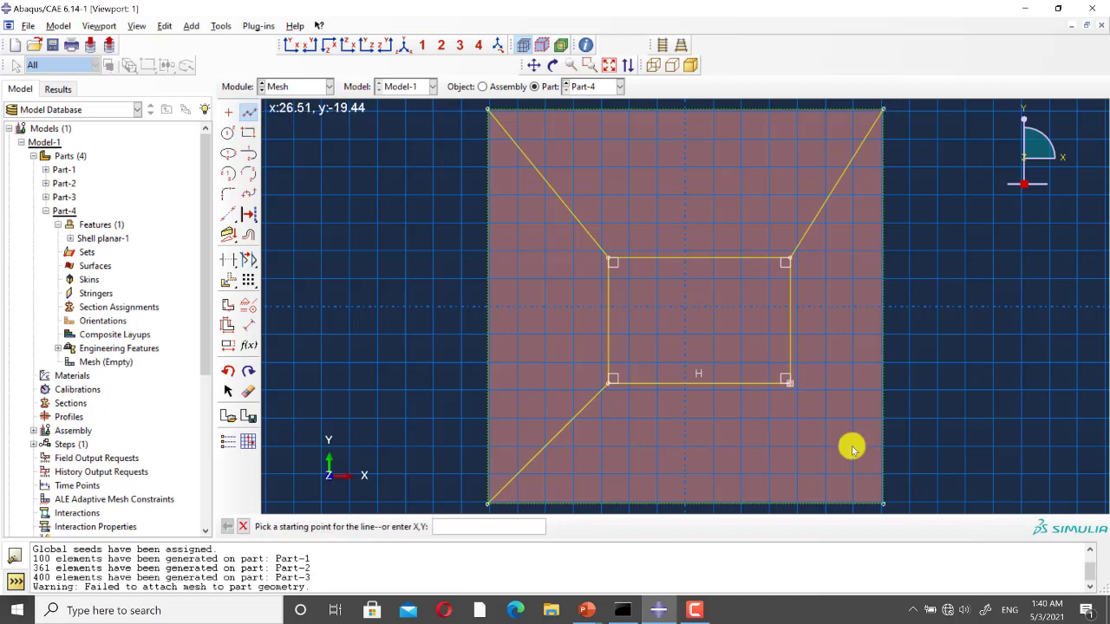
click(884, 504)
middle_click(880, 505)
Add an equal length constraint to the four diagonal lines joining the outer square's corners to the inner rectangle's corners
click(248, 306)
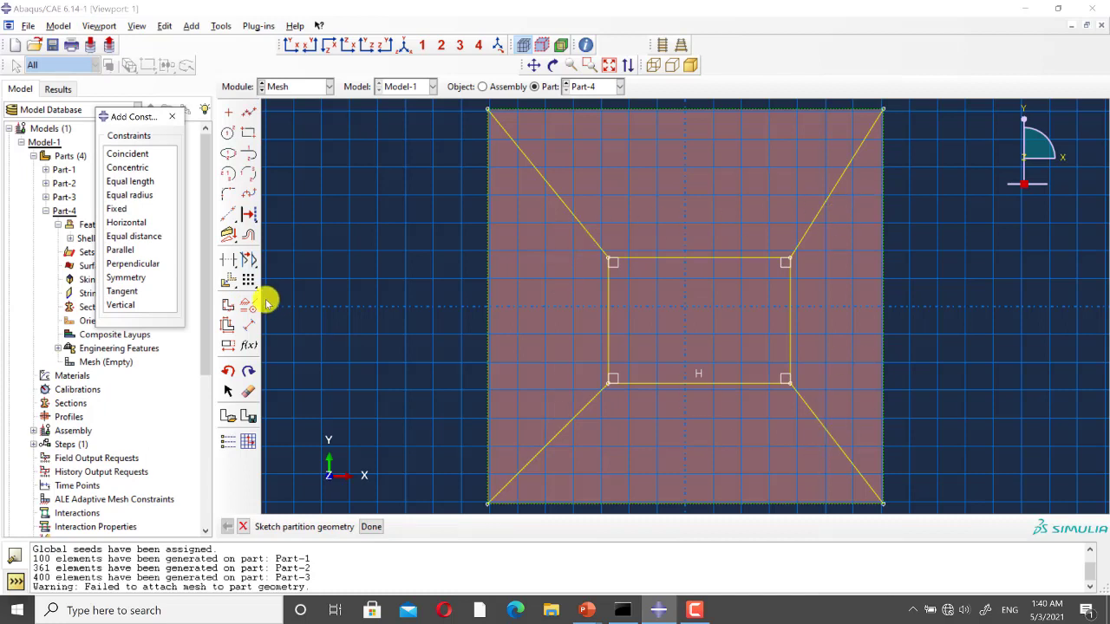
click(131, 182)
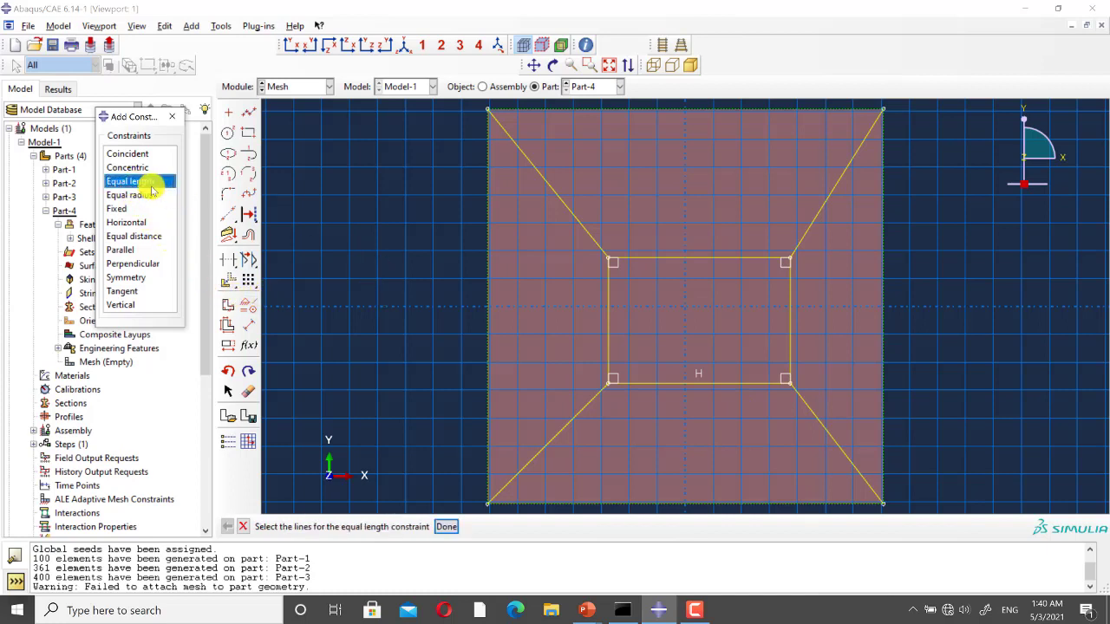
click(552, 192)
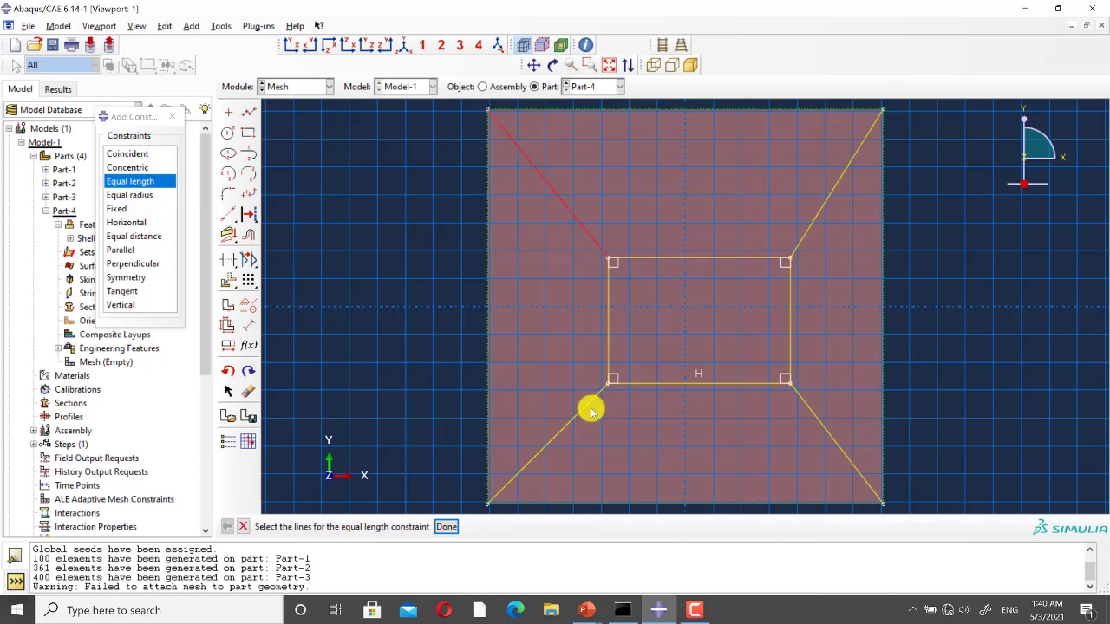
click(590, 404)
click(835, 408)
click(817, 214)
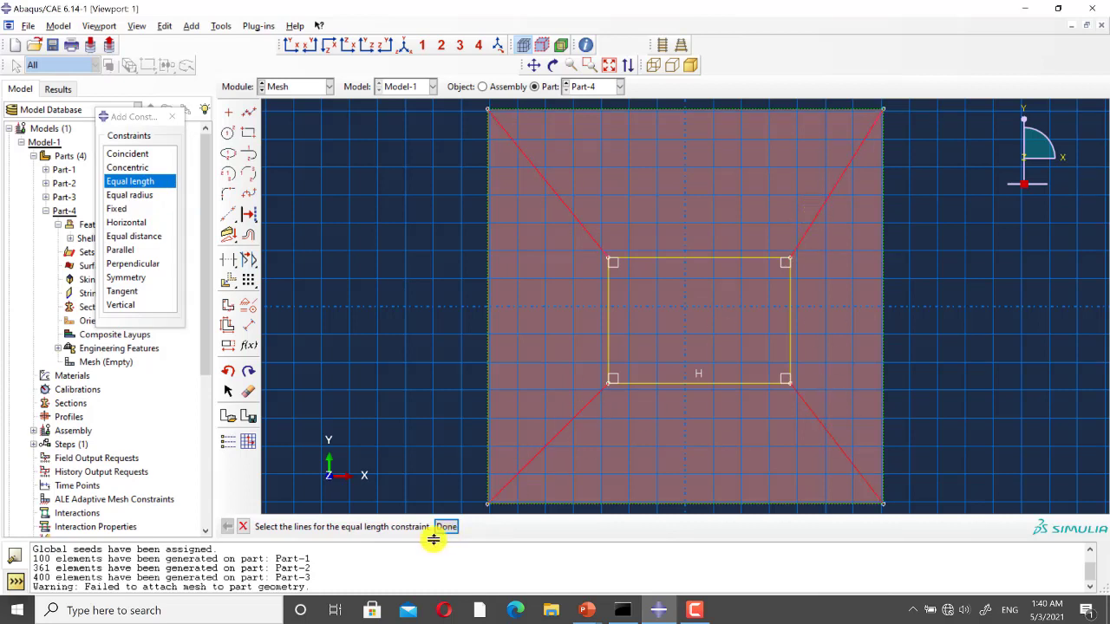
click(445, 528)
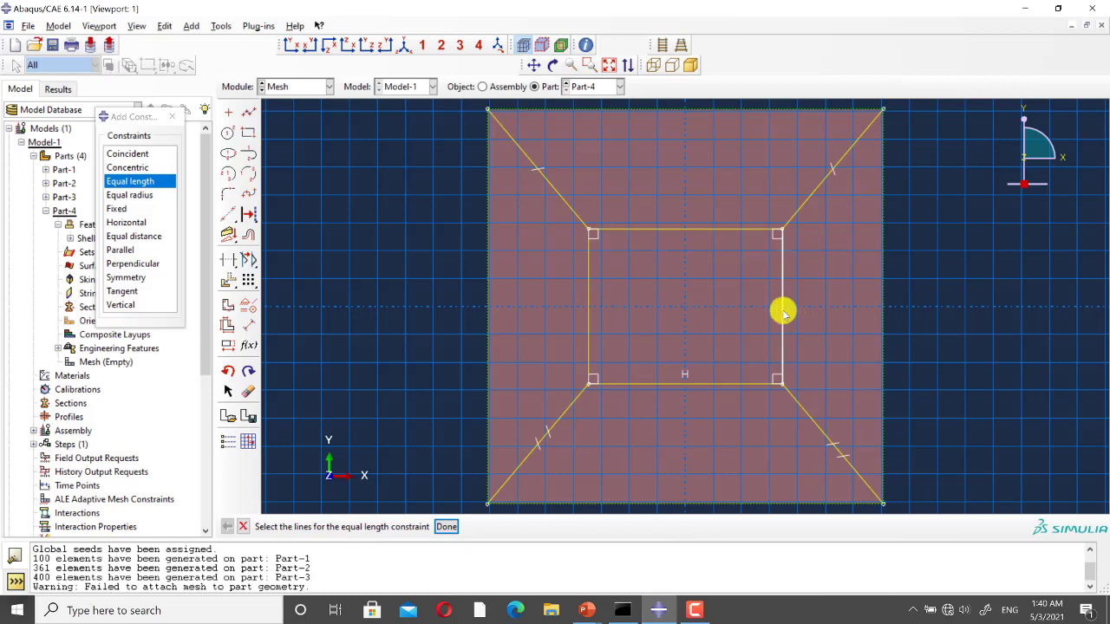
Constrain the four sides of the inner rectangle to equal length and end the constraint command
click(659, 231)
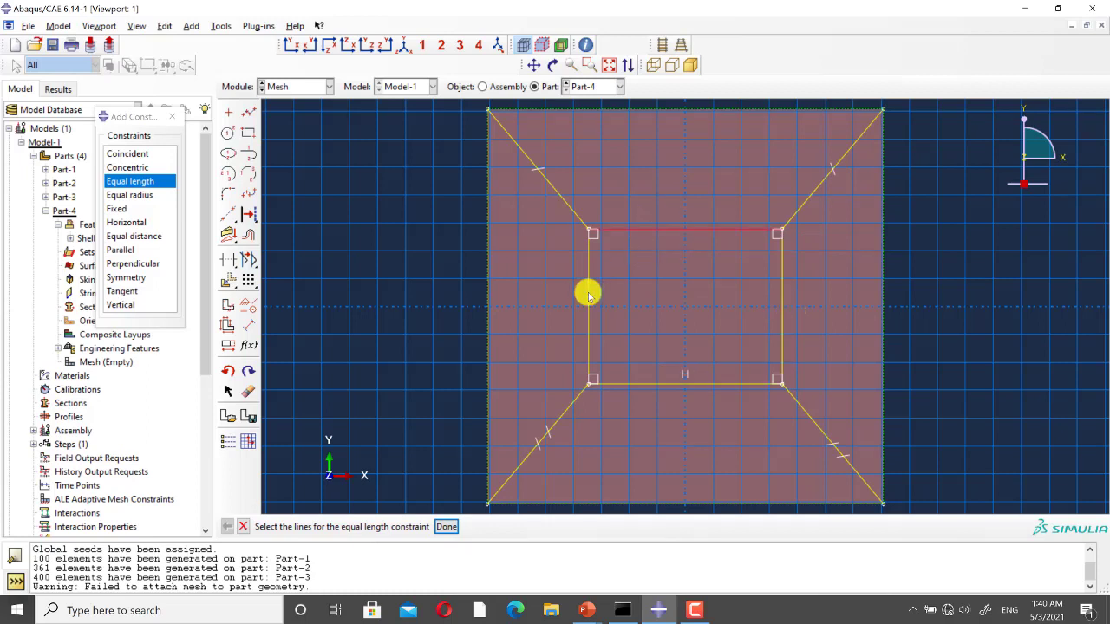
click(672, 382)
click(783, 307)
click(446, 528)
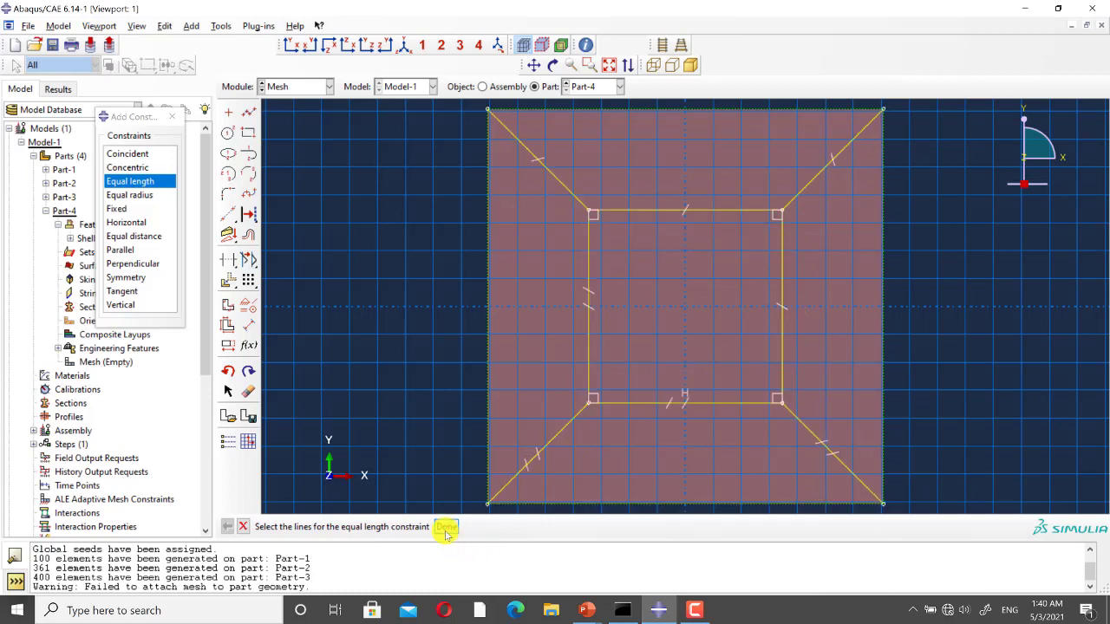
click(243, 526)
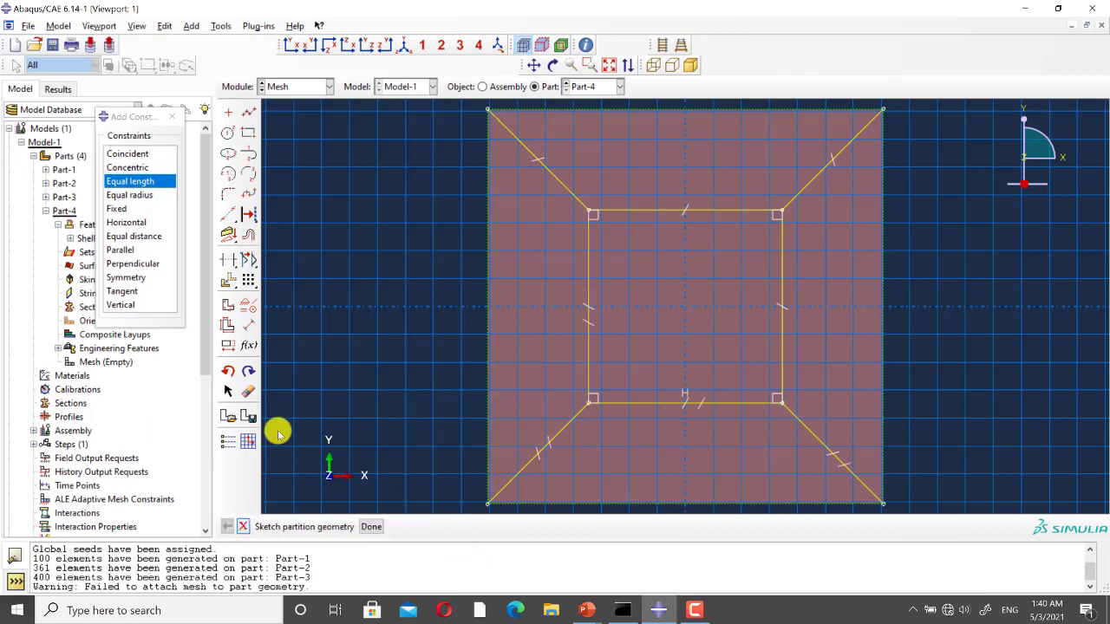
Dimension the inner square's left side to 20 and complete the face partition on Part-4
click(249, 326)
click(590, 329)
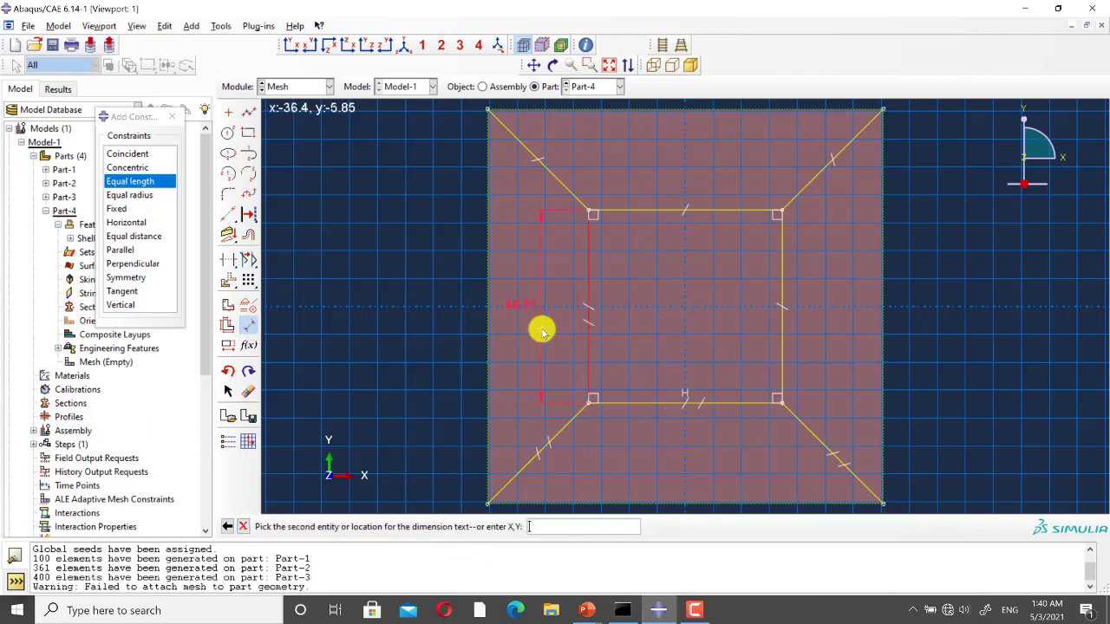
click(541, 327)
text(20)
key(Return)
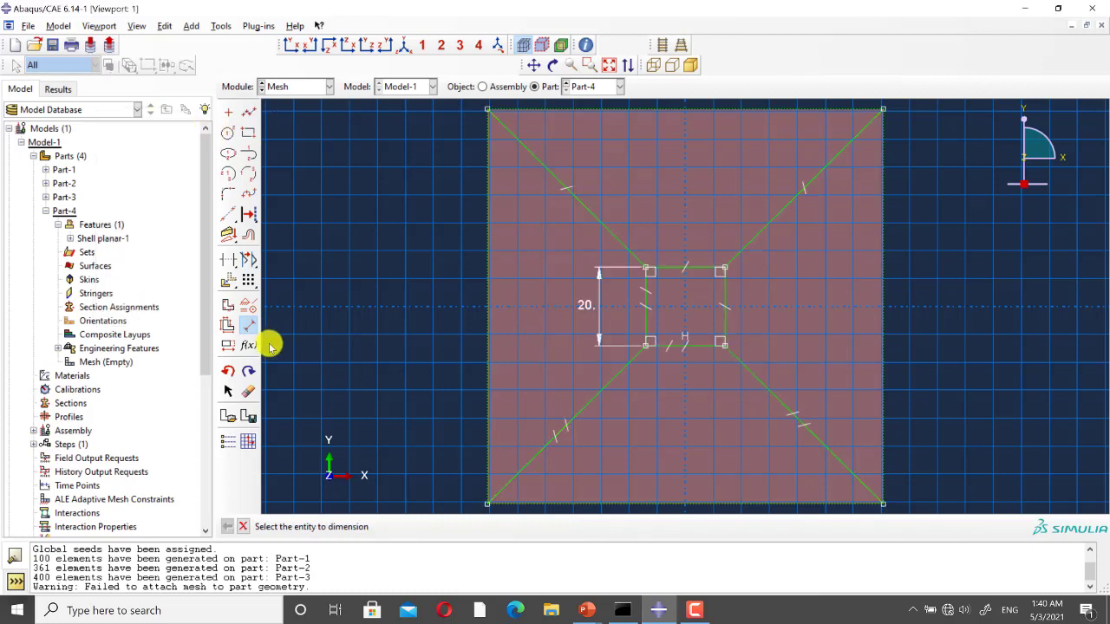
click(248, 327)
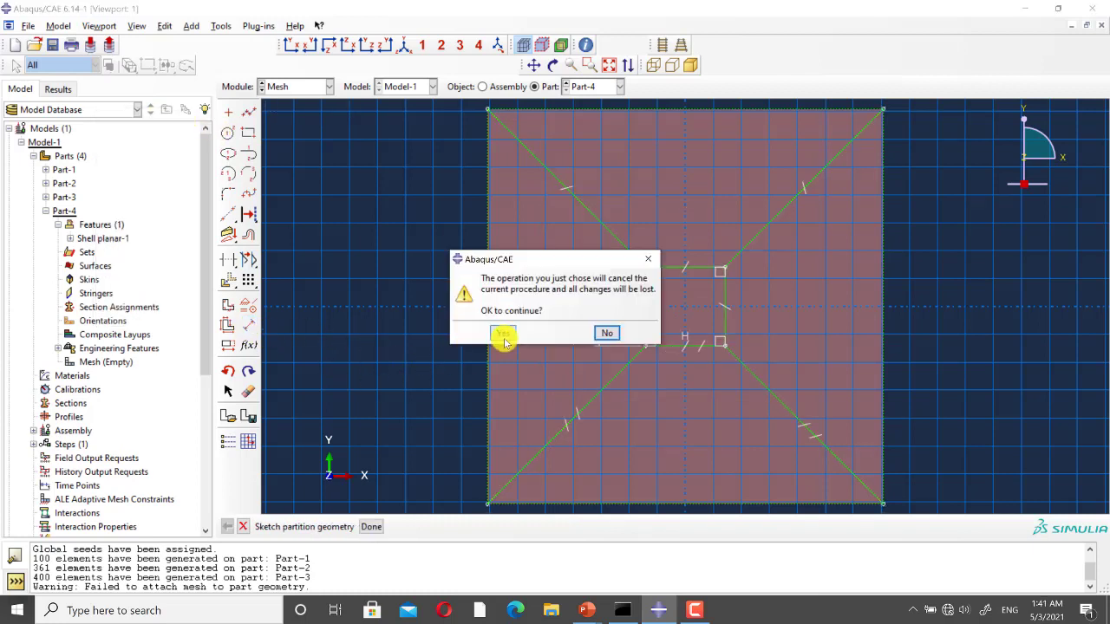
key(Escape)
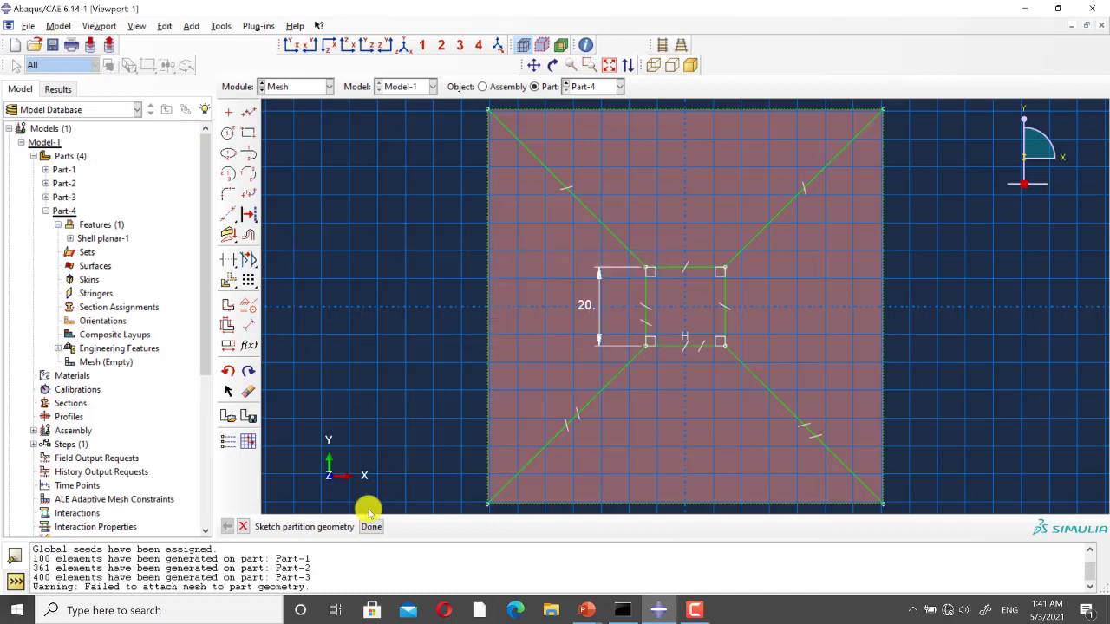
click(372, 526)
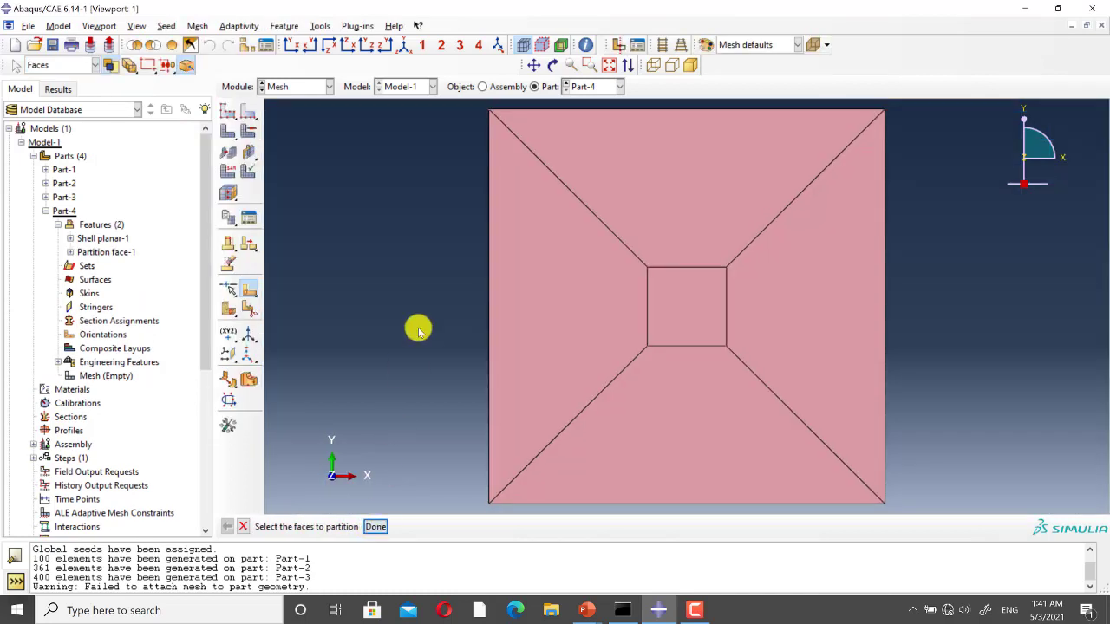
key(Escape)
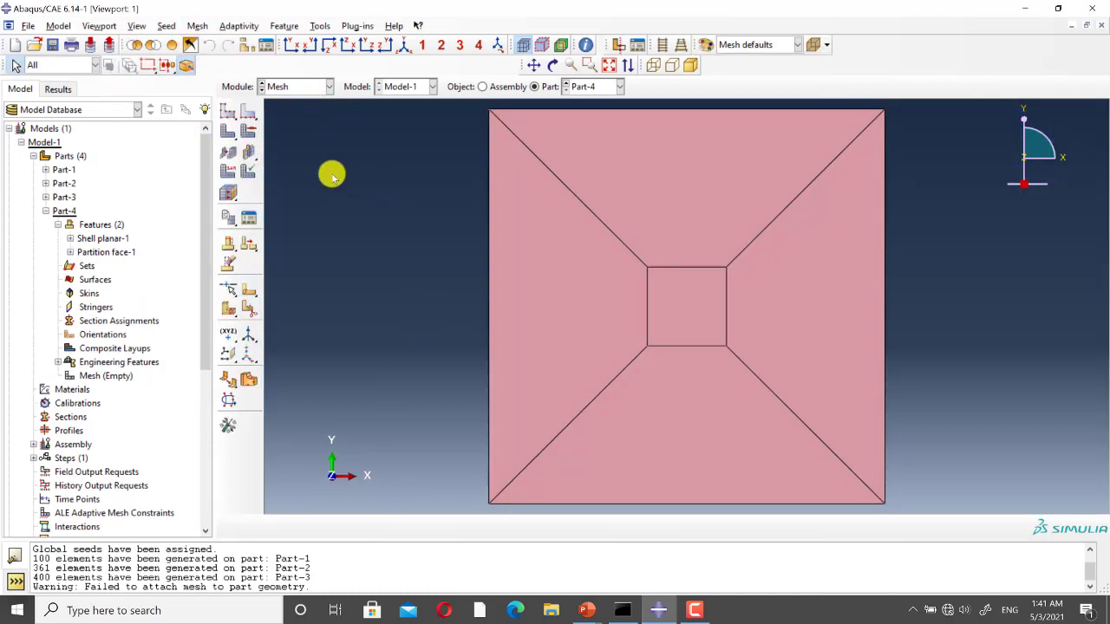
Choose all four inner-square edges and all four outer-square edges of Part-4 for local seeding with no bias
click(249, 113)
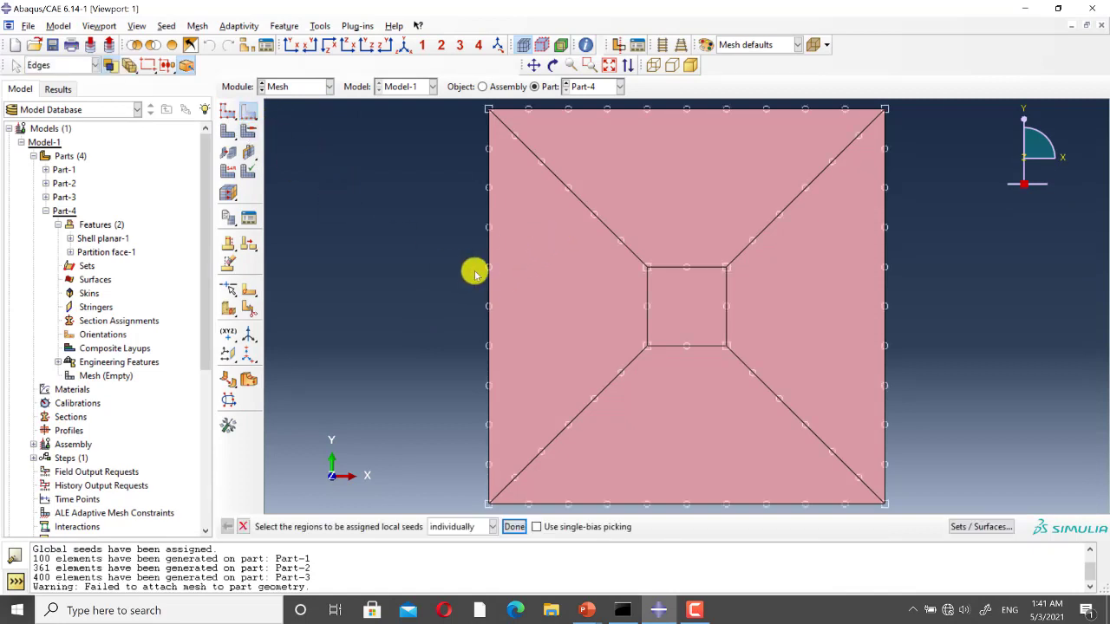
drag(628, 316, 785, 307)
shift+click(685, 345)
shift+click(682, 267)
shift+click(489, 300)
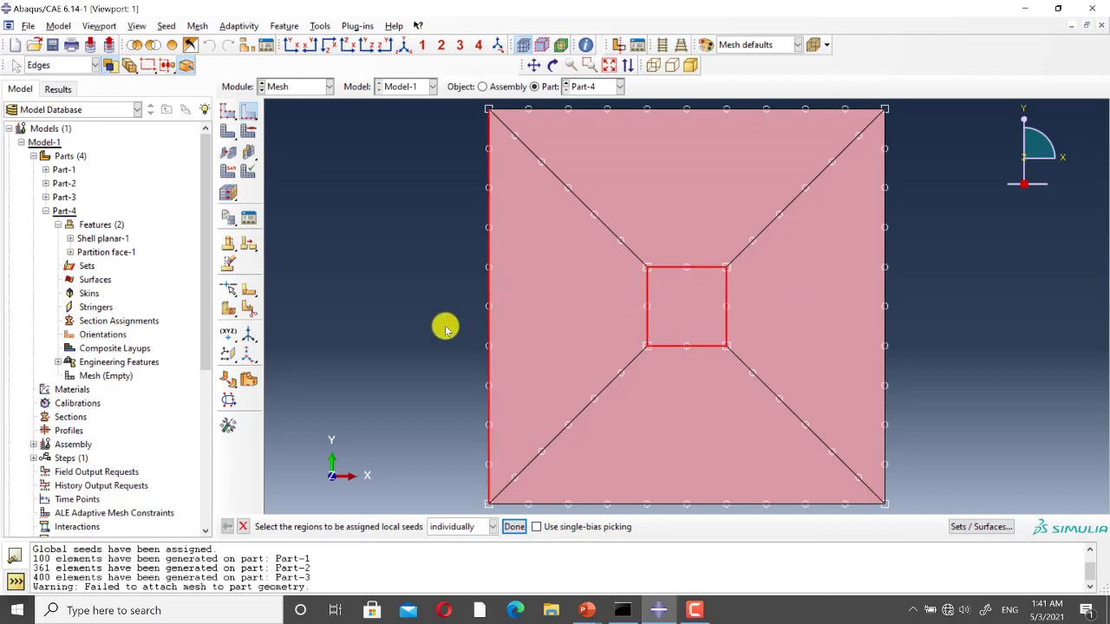
scroll(400, 317, down, 2)
shift+click(642, 166)
shift+click(751, 283)
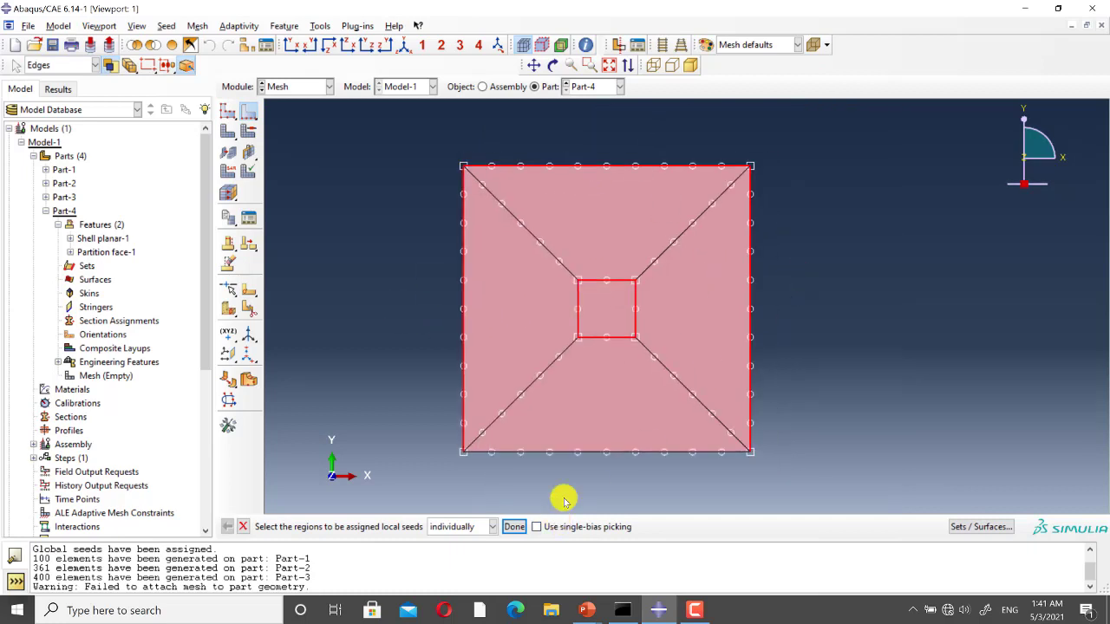
shift+click(591, 452)
click(514, 527)
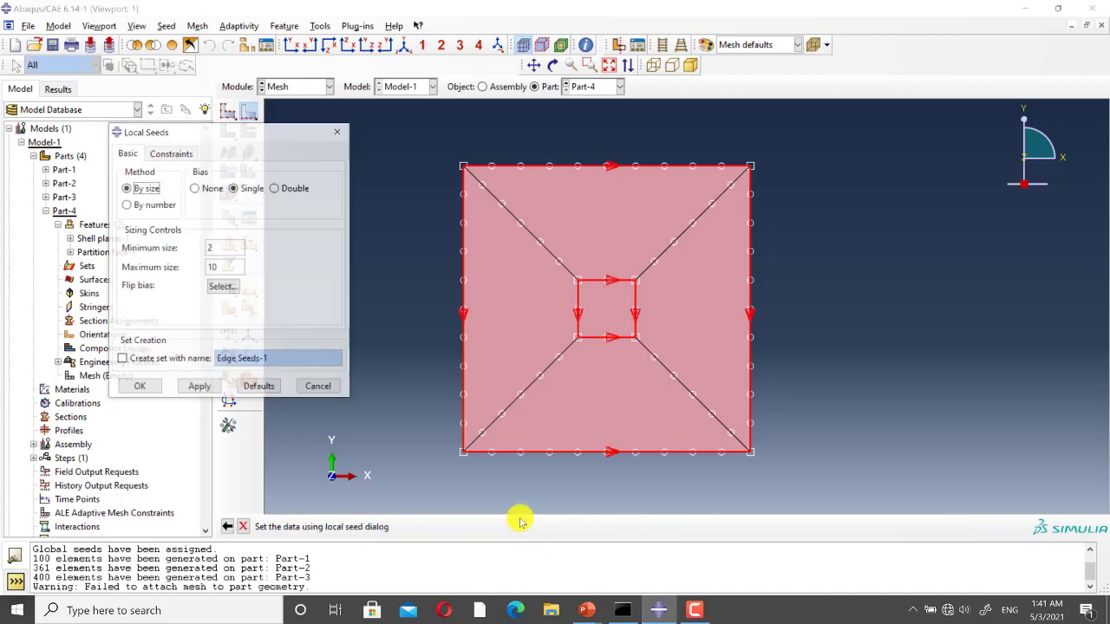
click(198, 188)
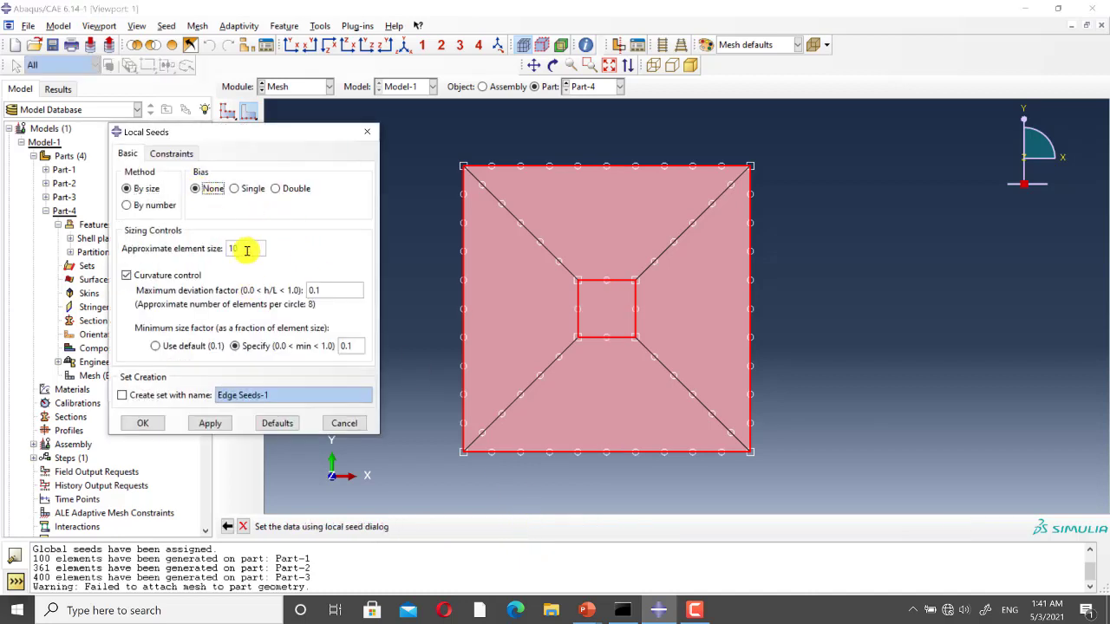
Try seeding the selected inner and outer square edges by size with an approximate element size of 15
drag(247, 249, 205, 251)
text(15)
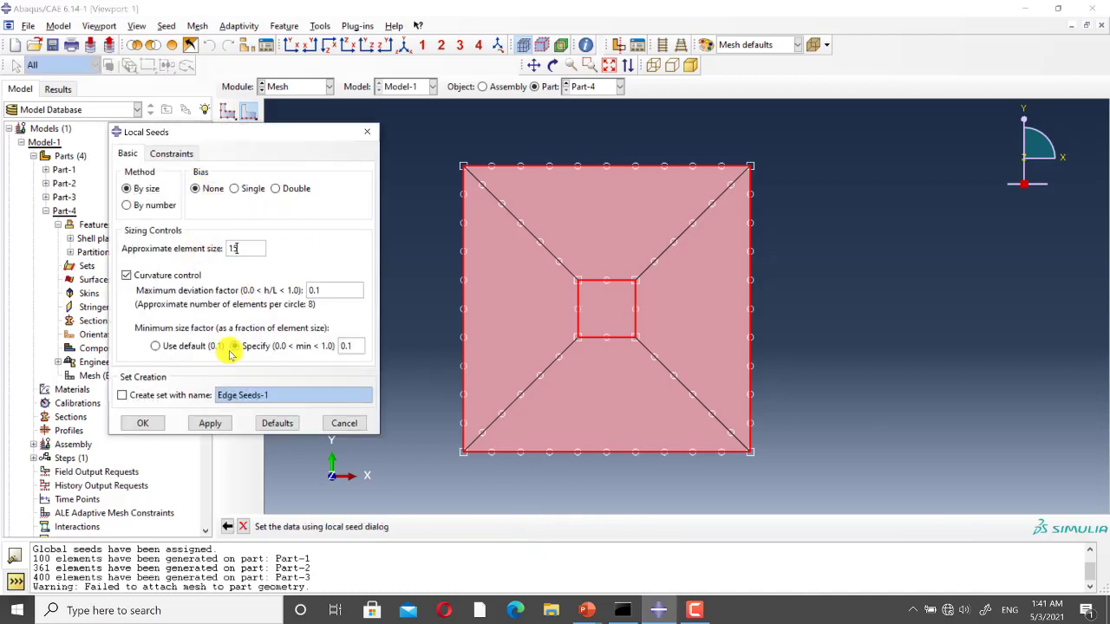
click(210, 423)
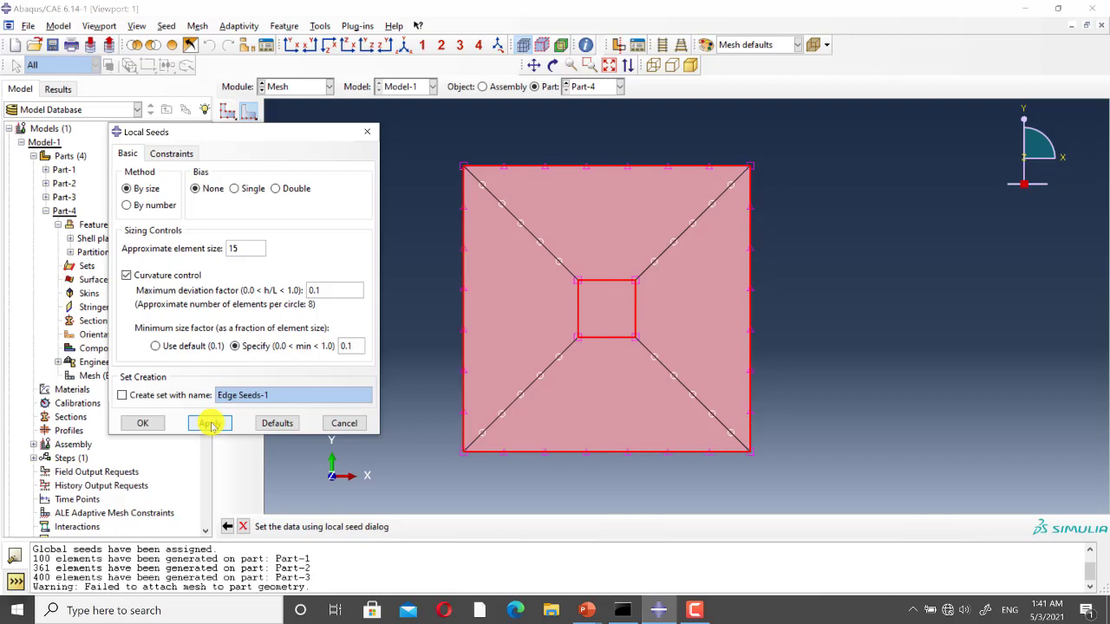
Seed the selected inner and outer square edges by number with 15 elements per edge
click(136, 205)
double_click(229, 247)
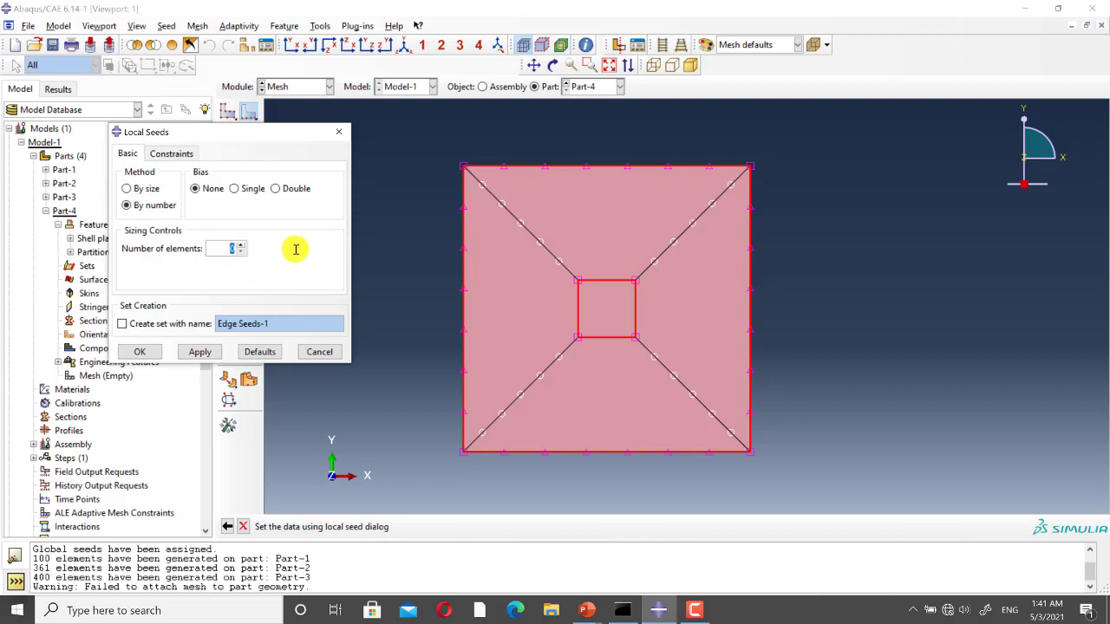
click(199, 351)
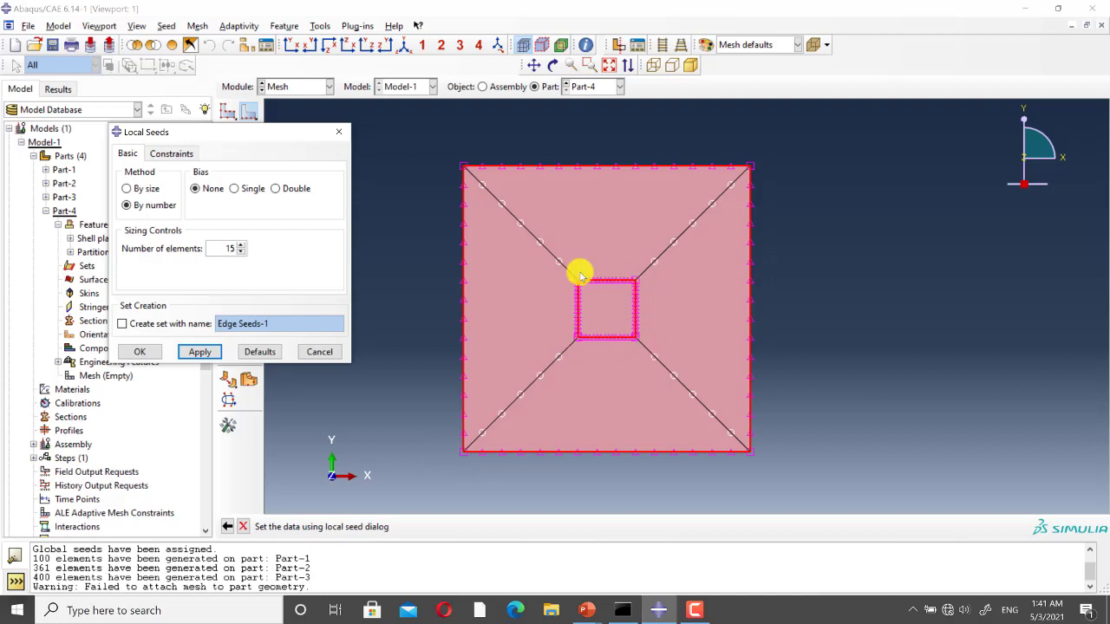
click(139, 351)
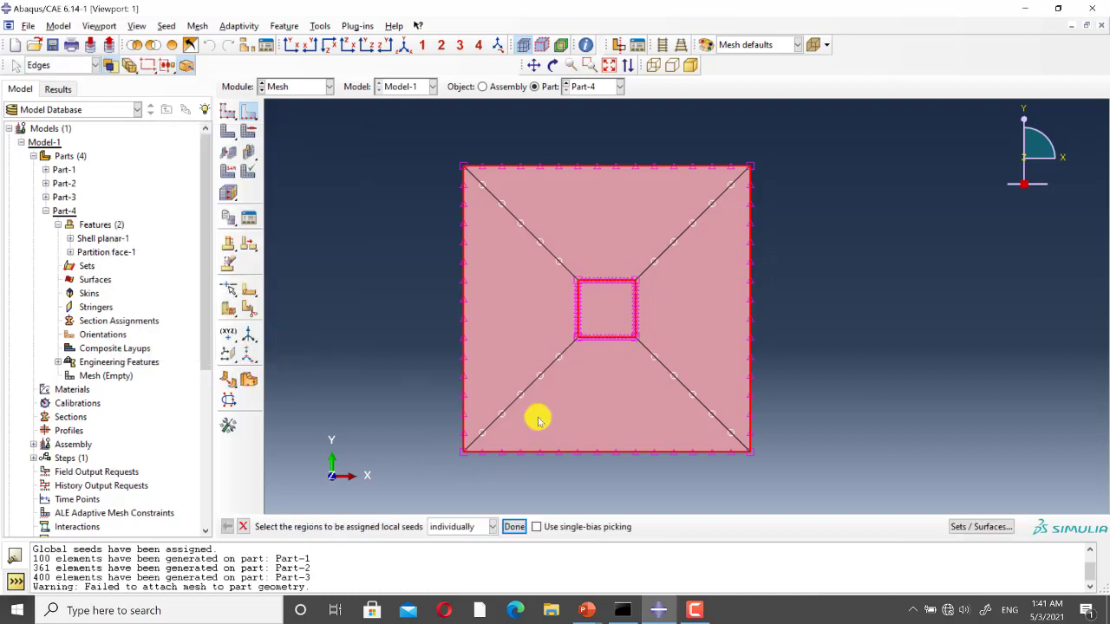
Seed the four diagonal partition edges by number with 10 elements each and no bias
click(533, 384)
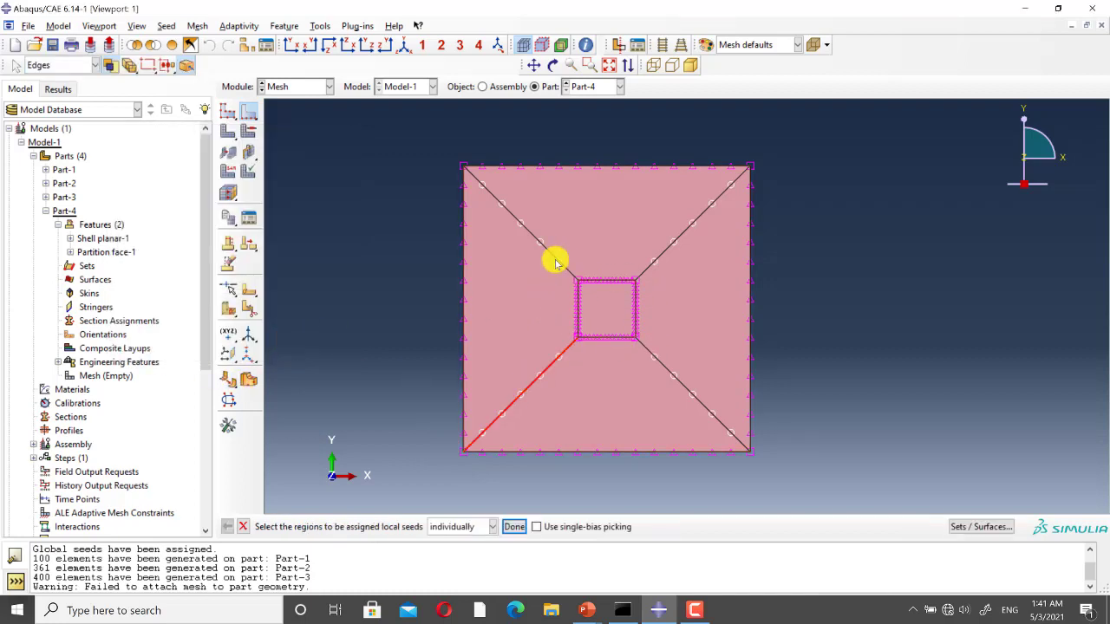
shift+click(556, 259)
shift+click(657, 259)
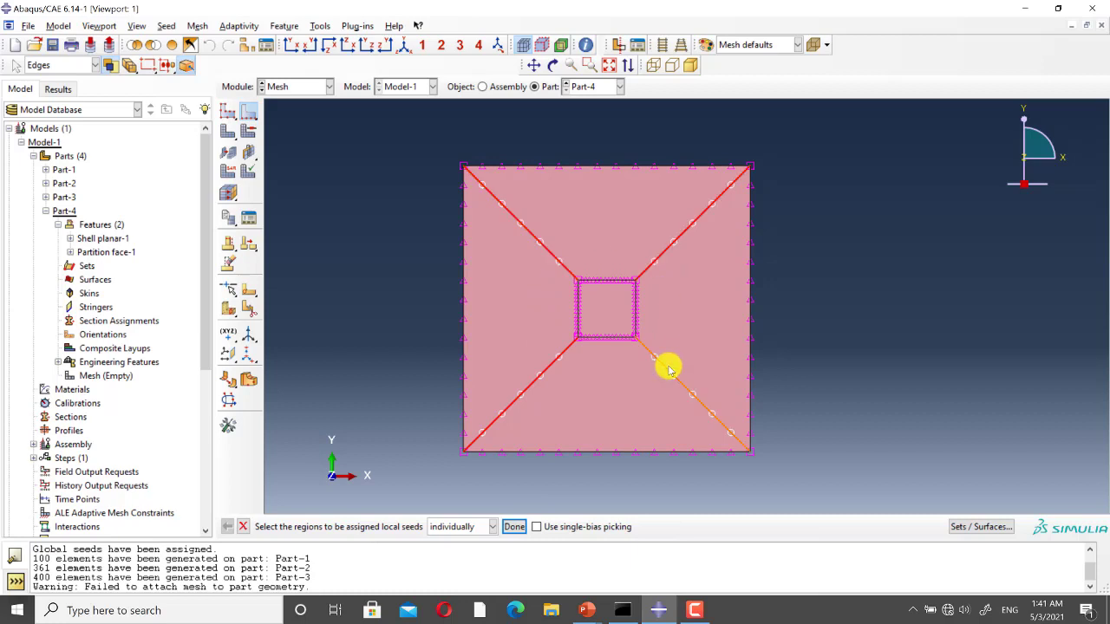
shift+click(668, 367)
click(518, 527)
double_click(228, 249)
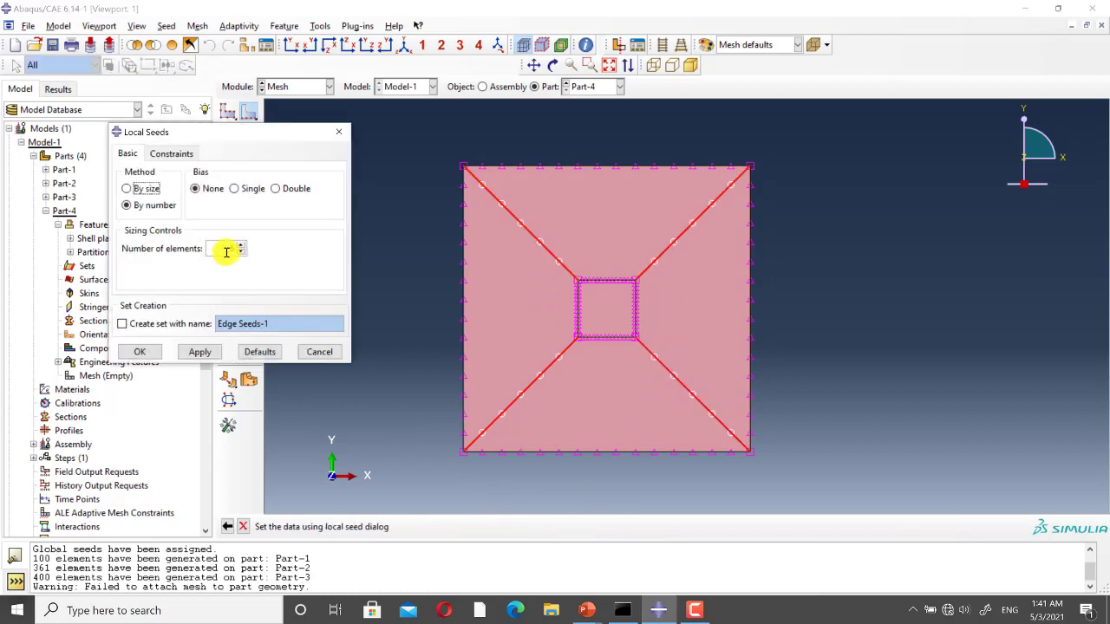
text(10)
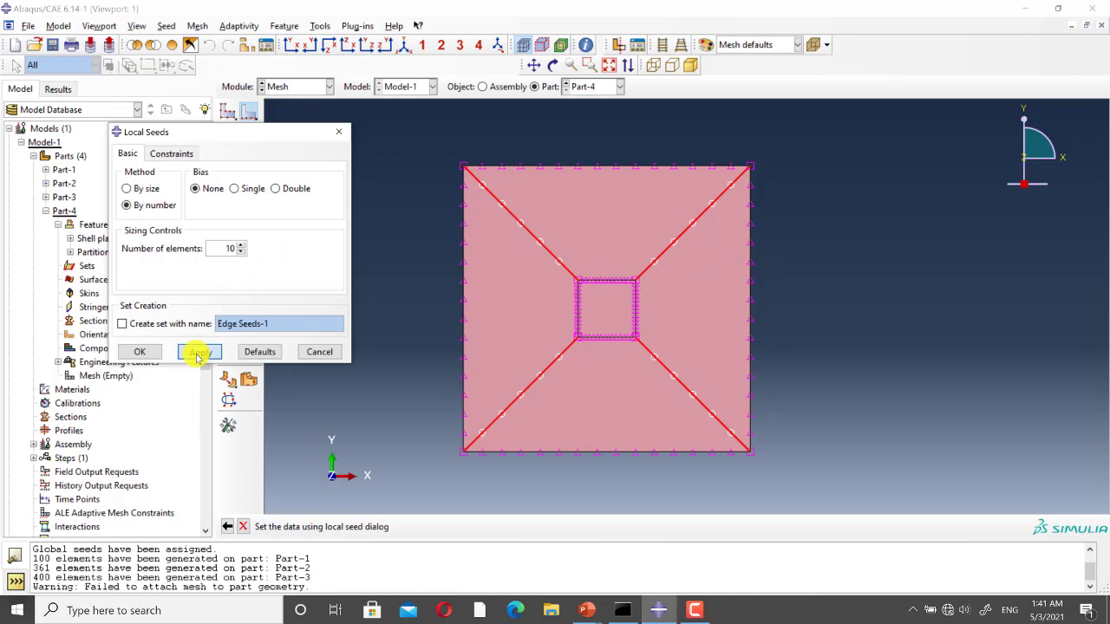
click(189, 352)
click(243, 526)
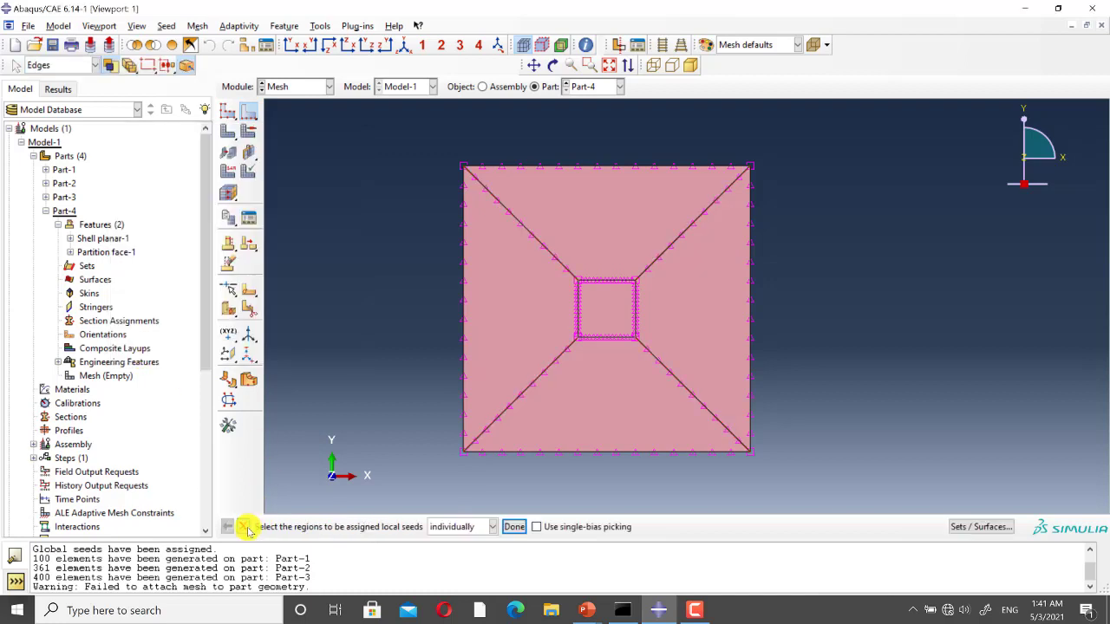
Assign free quad mesh controls with the medial axis algorithm to all faces of Part-4 and mesh the part
click(249, 130)
drag(823, 148, 430, 475)
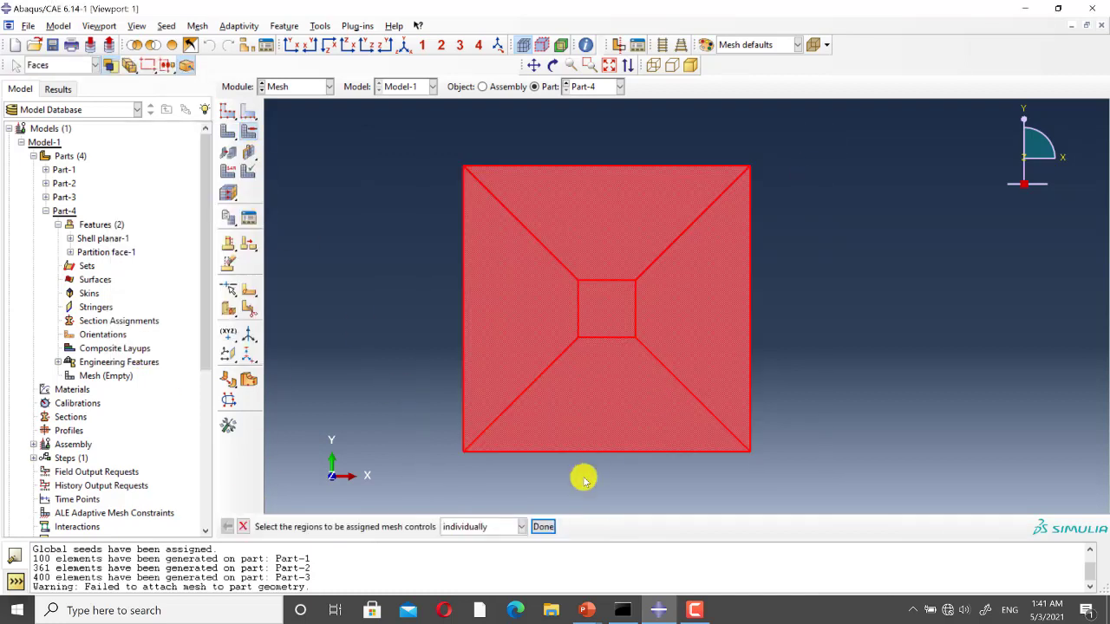
click(543, 526)
click(159, 240)
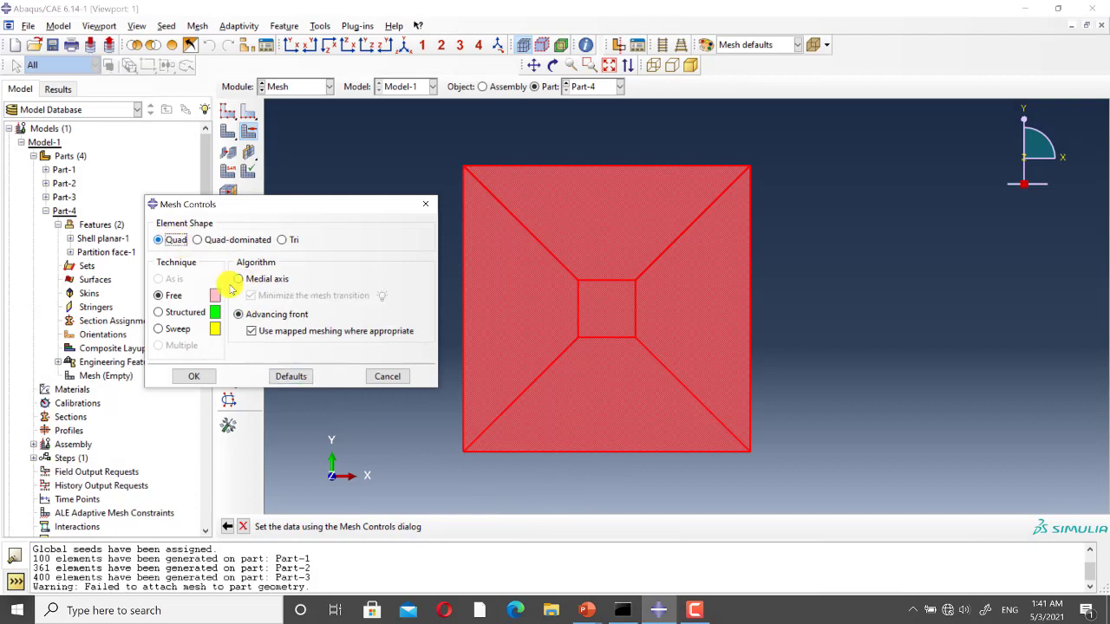
click(238, 278)
click(194, 379)
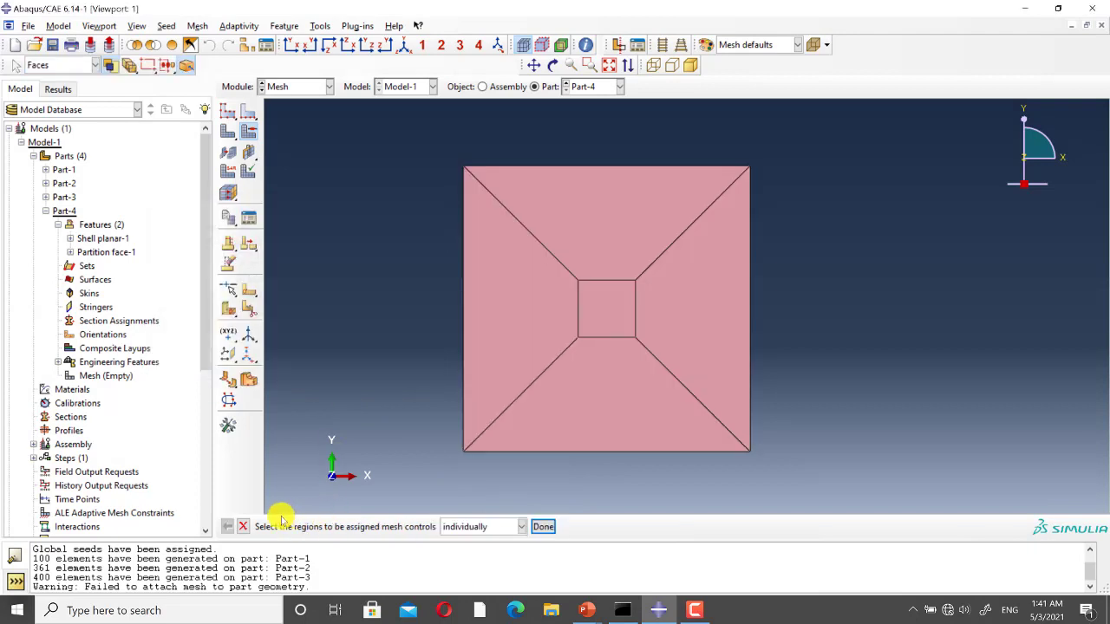
click(243, 527)
click(228, 134)
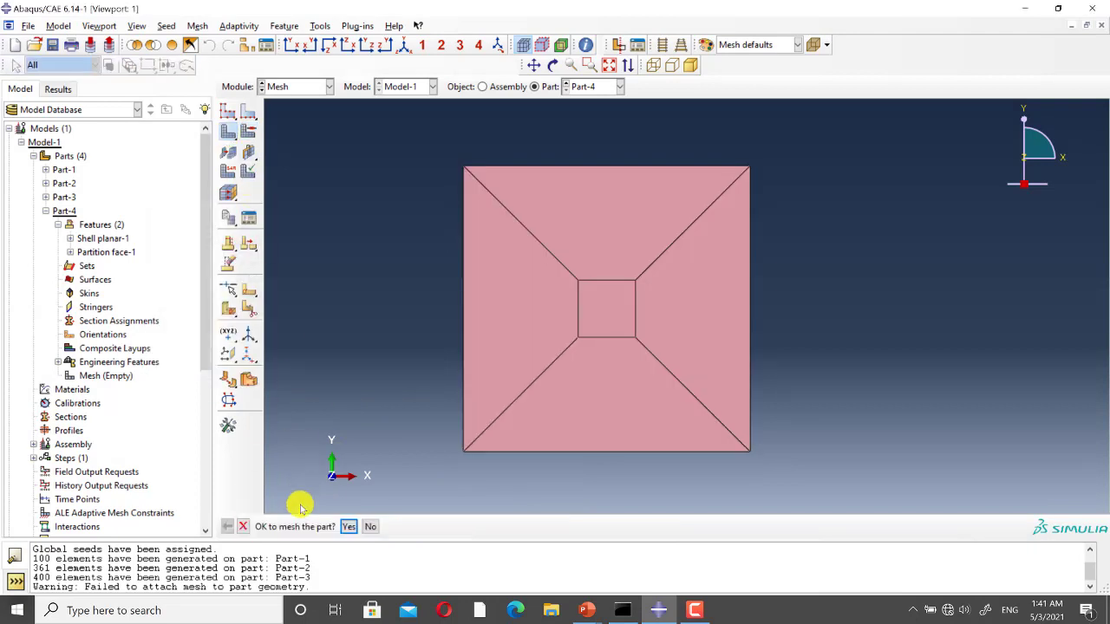
click(349, 526)
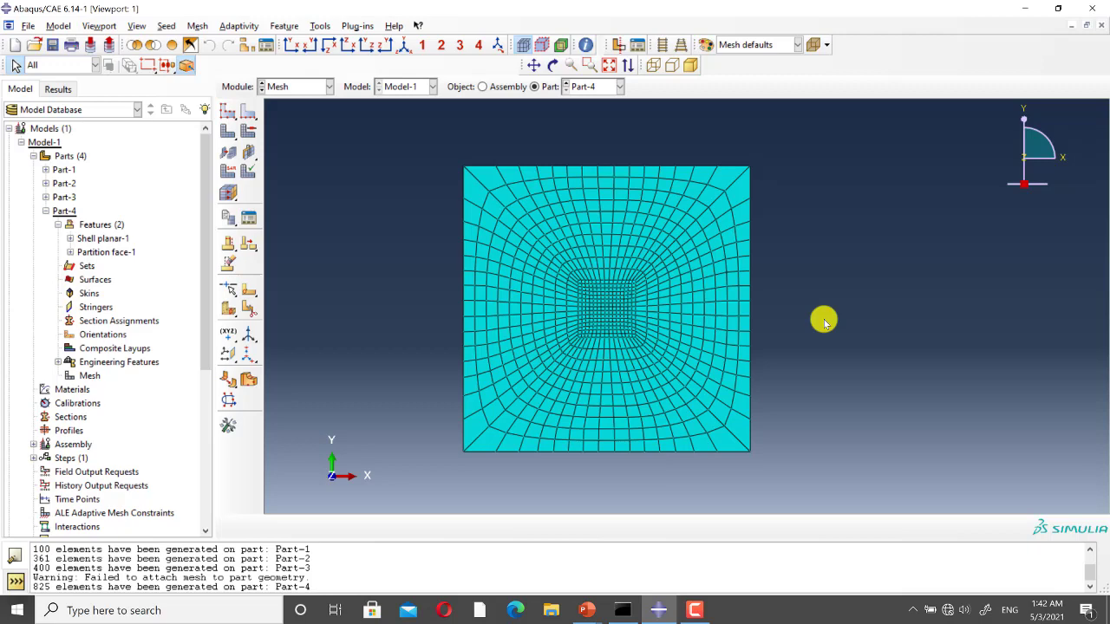
Review the mesh controls assigned to all faces of Part-4
click(249, 130)
drag(441, 491, 824, 113)
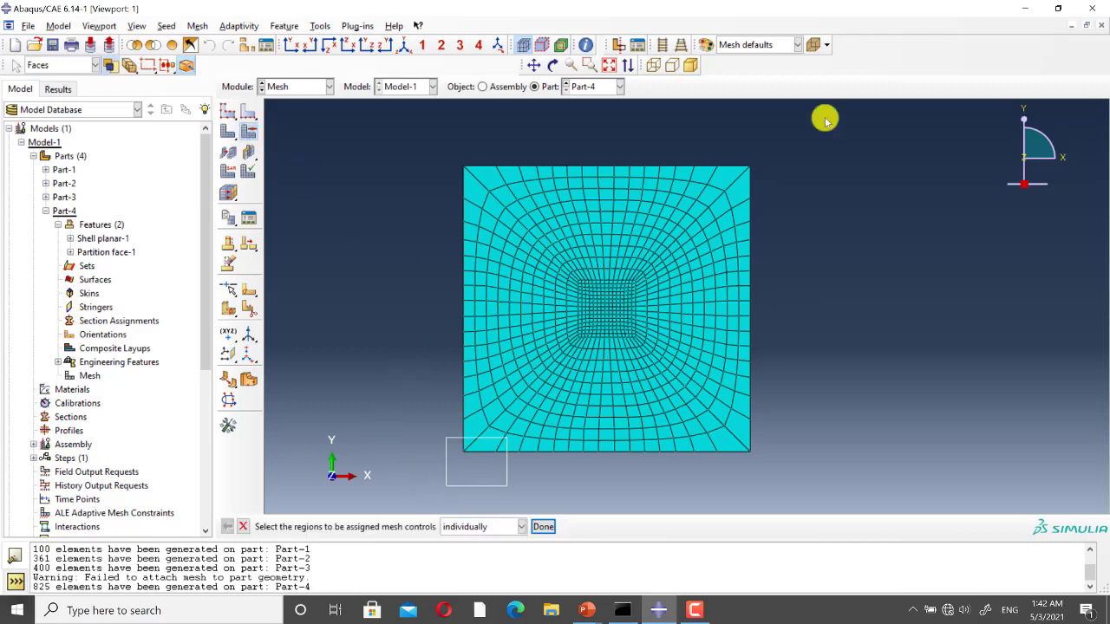
click(543, 525)
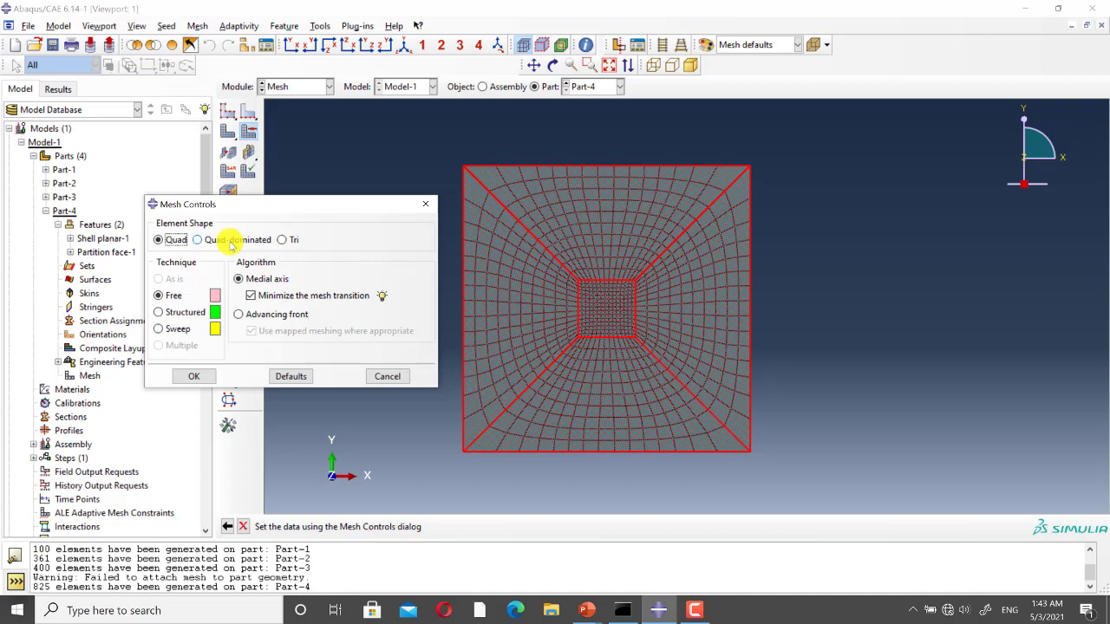
click(425, 204)
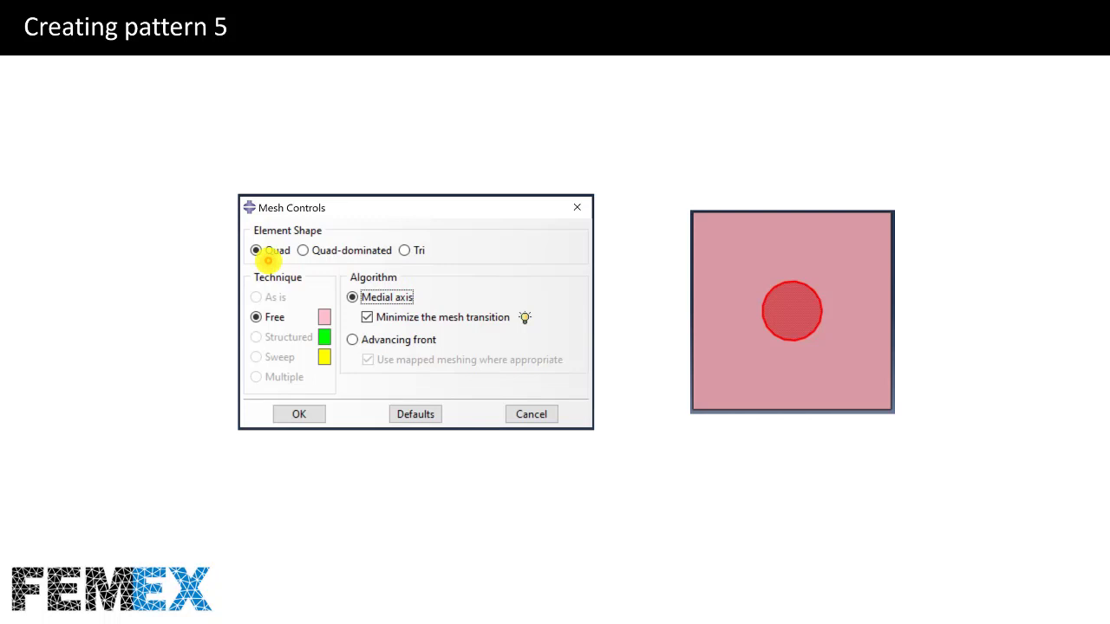
click(269, 260)
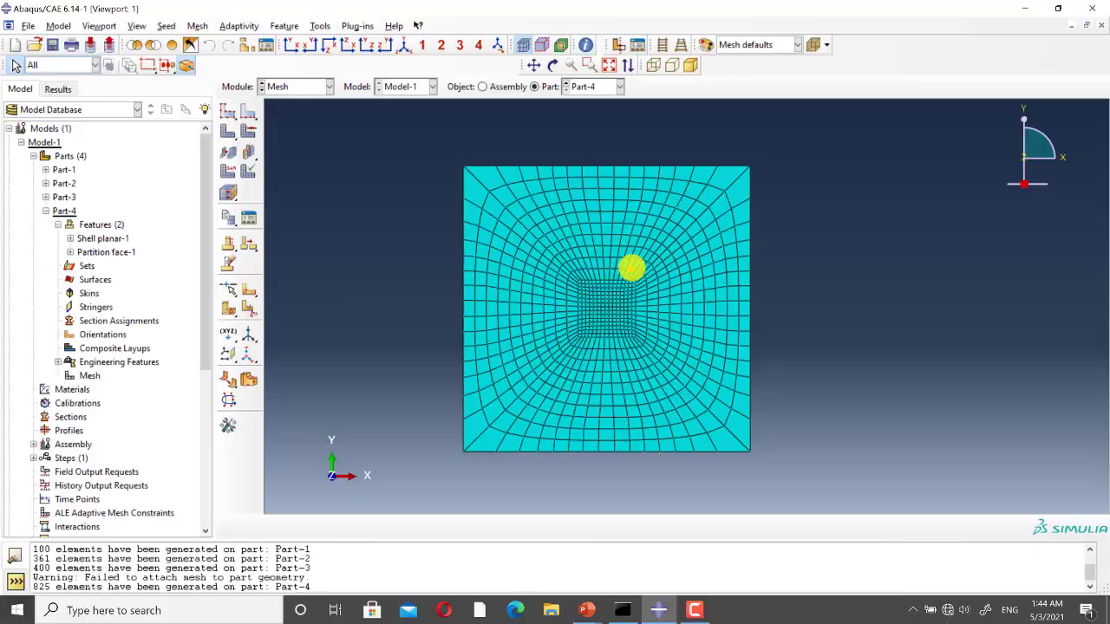
Copy Part-4 to a new part named Part-5
click(46, 210)
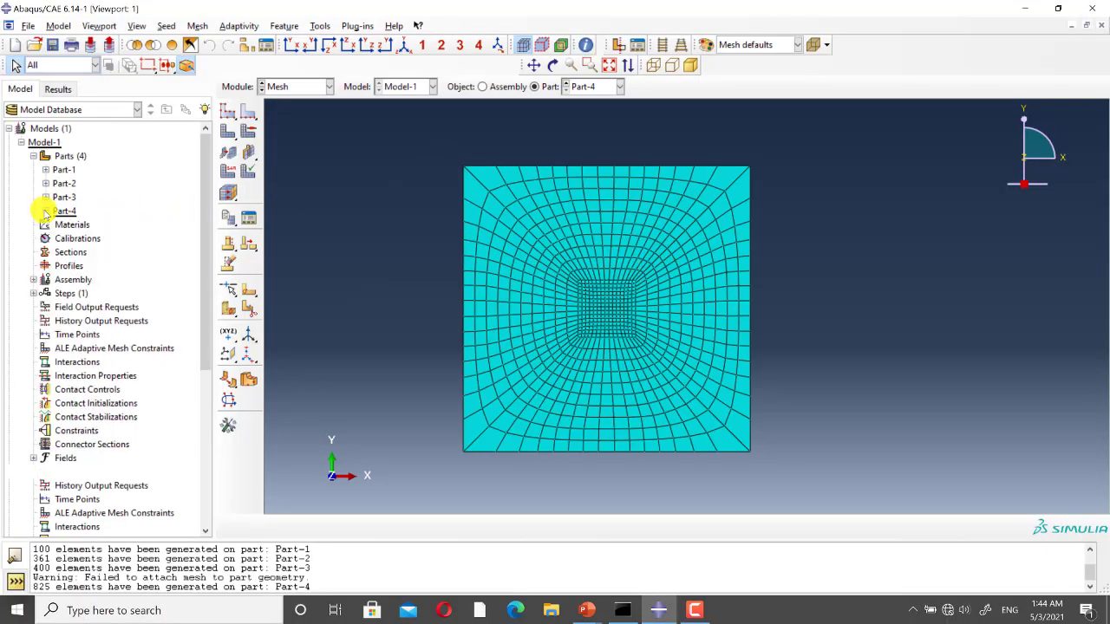
right_click(63, 212)
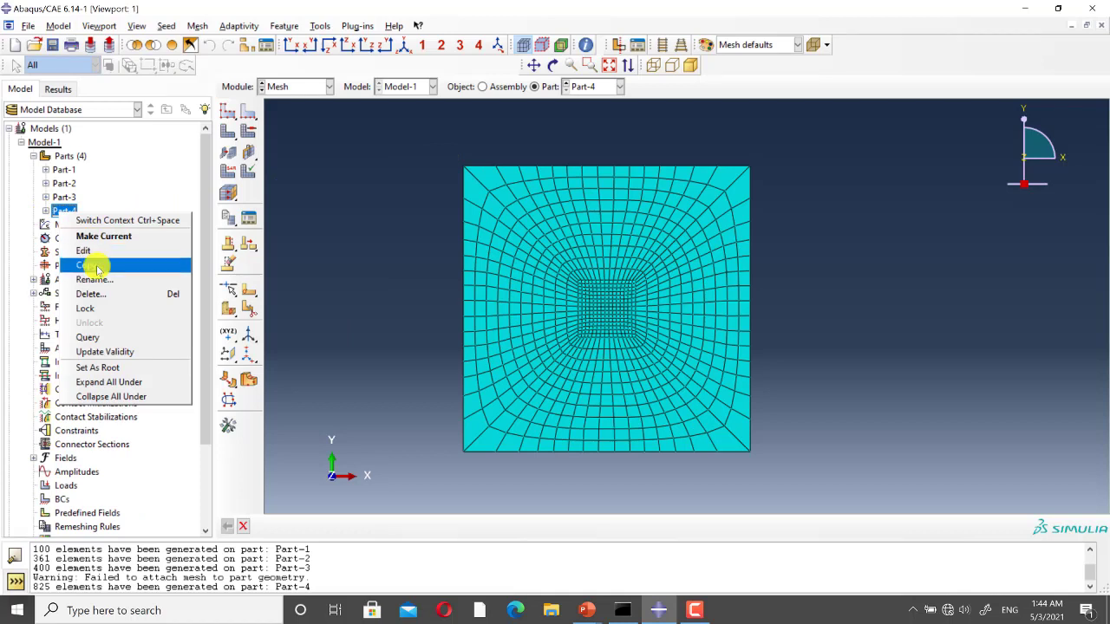
click(86, 265)
click(330, 217)
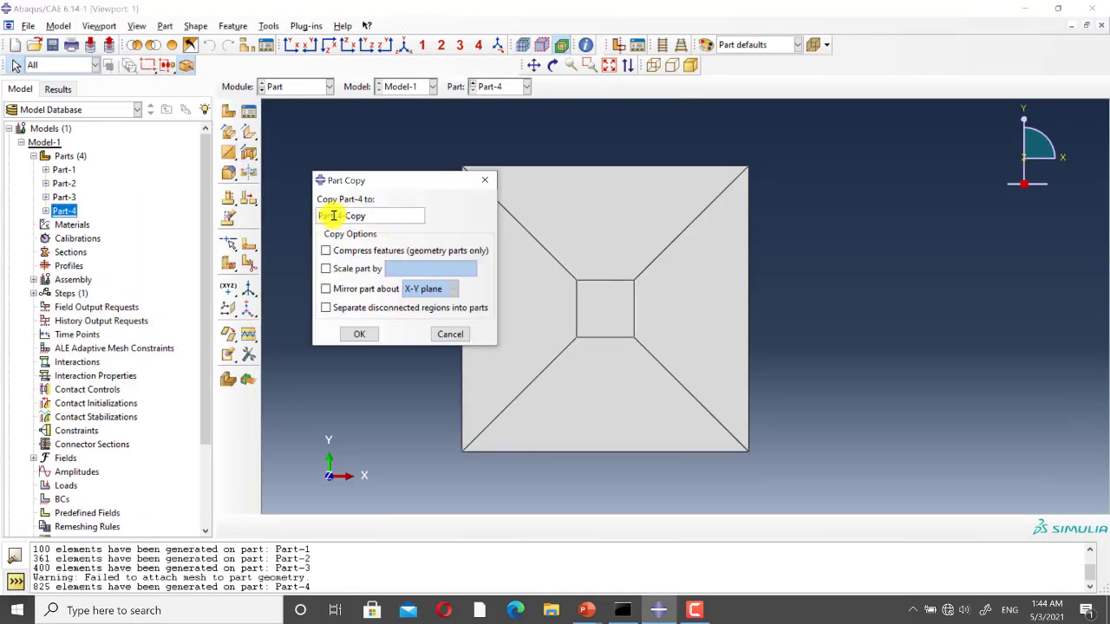
drag(338, 216, 476, 214)
text(5)
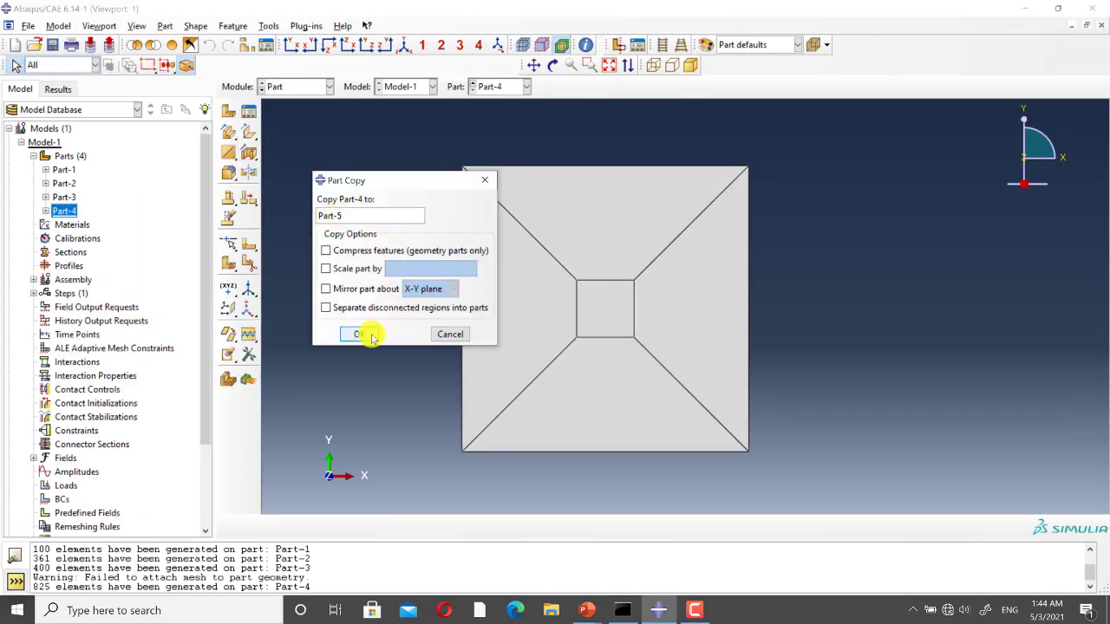
click(359, 334)
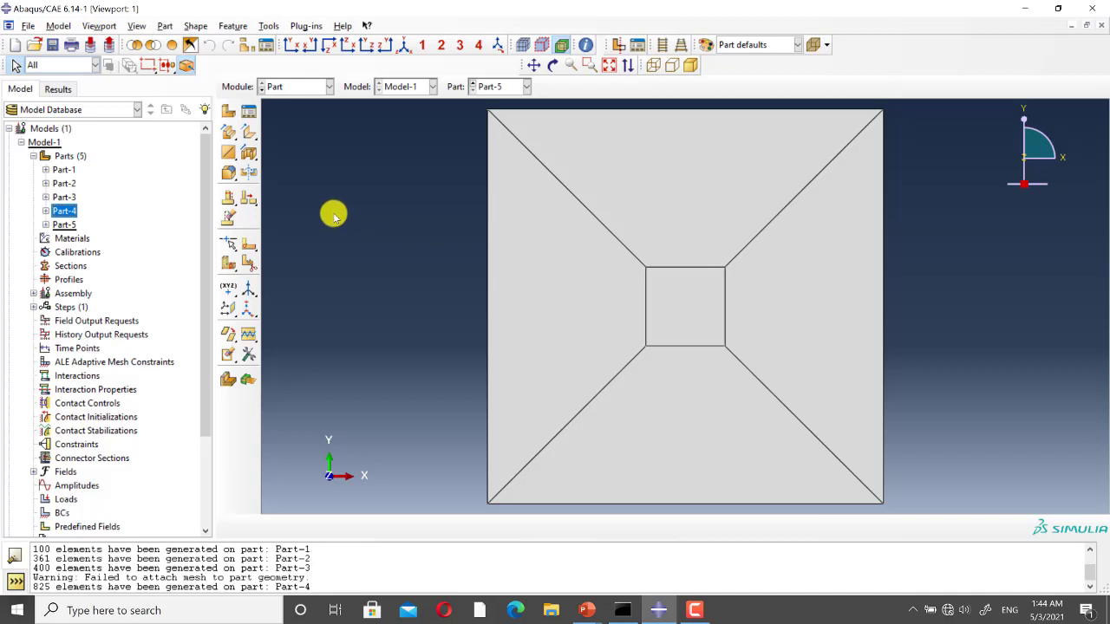
Delete the Partition face-1 feature from Part-5
click(46, 225)
click(58, 239)
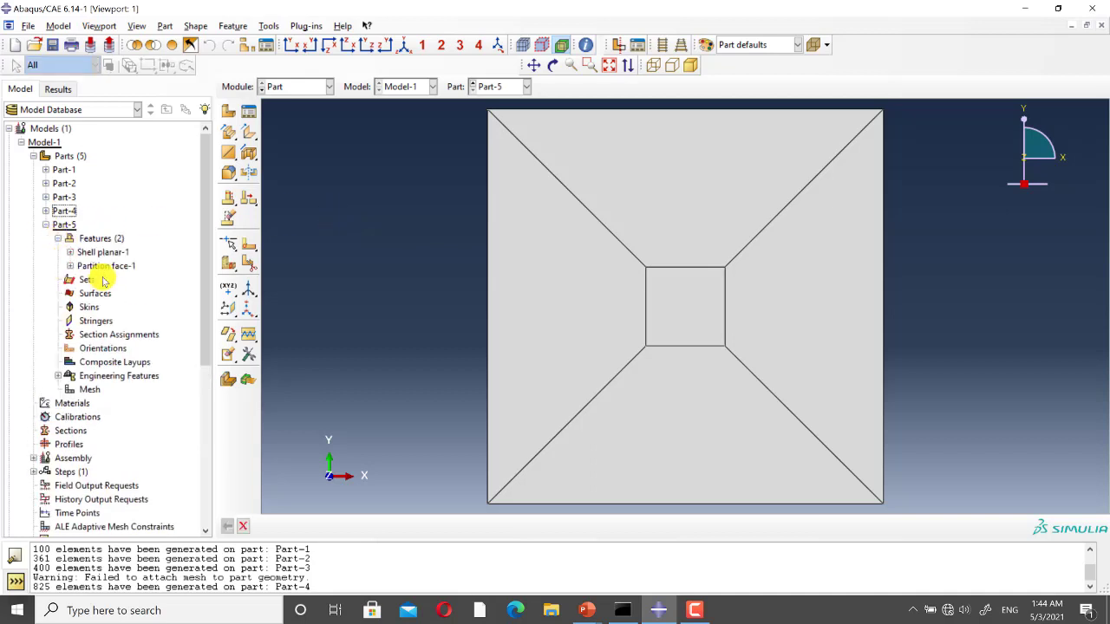
click(105, 267)
key(Delete)
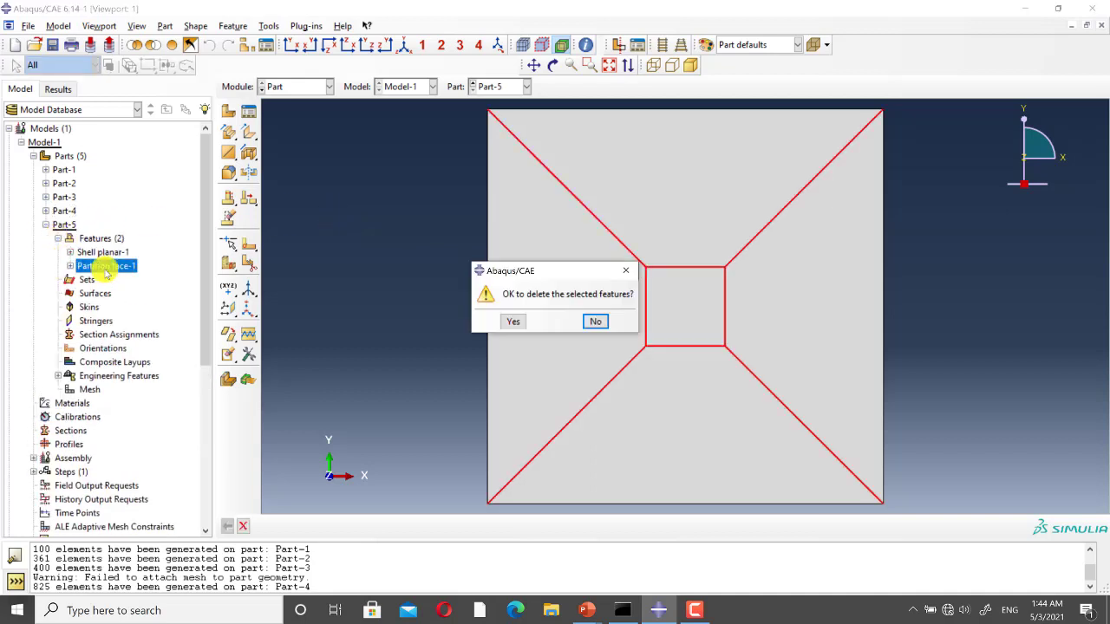
click(512, 319)
Start a face partition sketch on Part-5 and draw a circle of about 25.5 radius near the square's centre
click(253, 243)
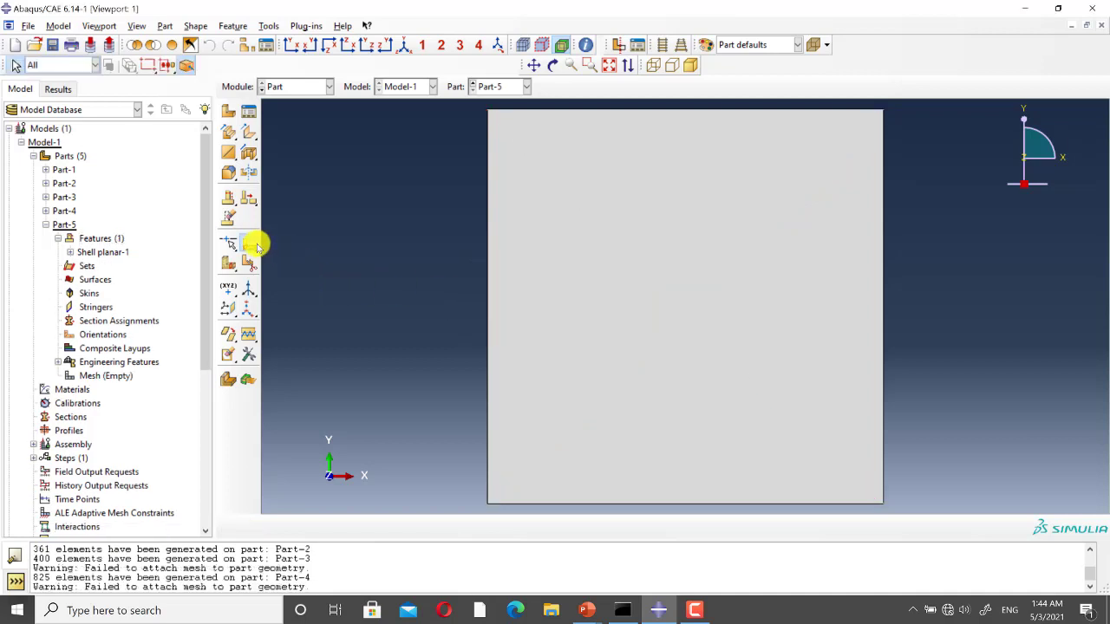
click(227, 132)
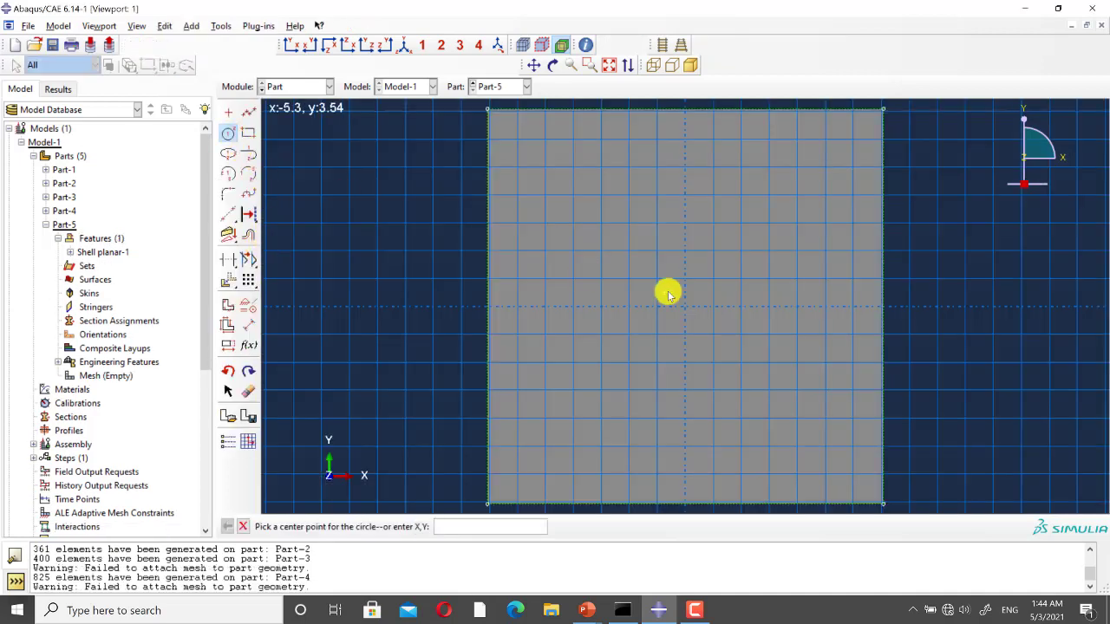
click(664, 292)
click(748, 235)
middle_click(290, 382)
Dimension the vertical distance from the circle's centre to the square's bottom edge as 50
click(248, 325)
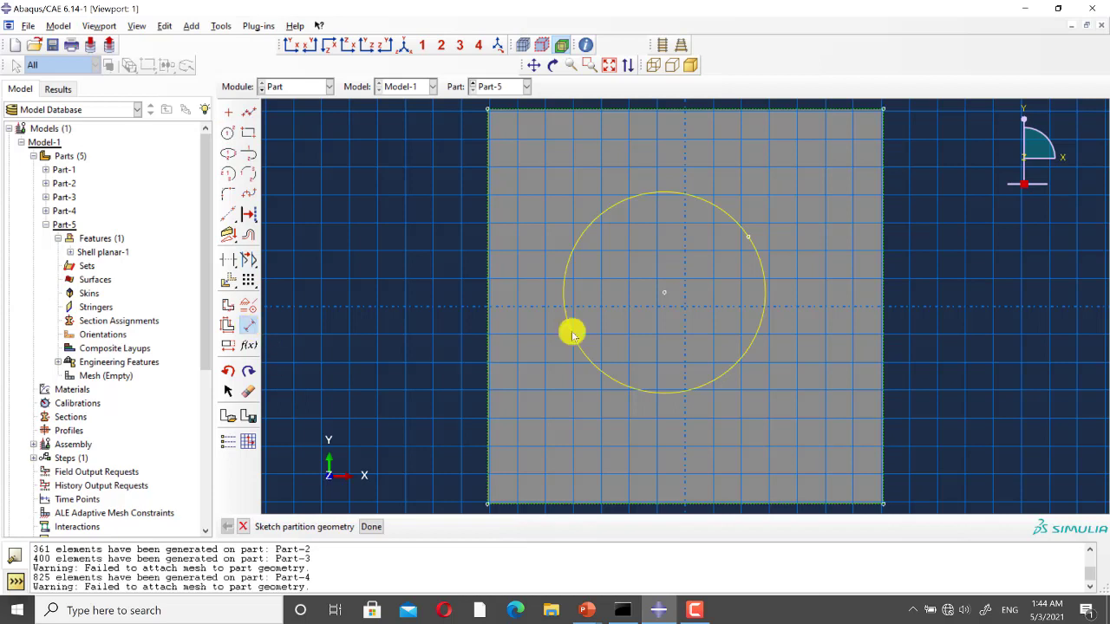
click(663, 292)
scroll(626, 331, down, 2)
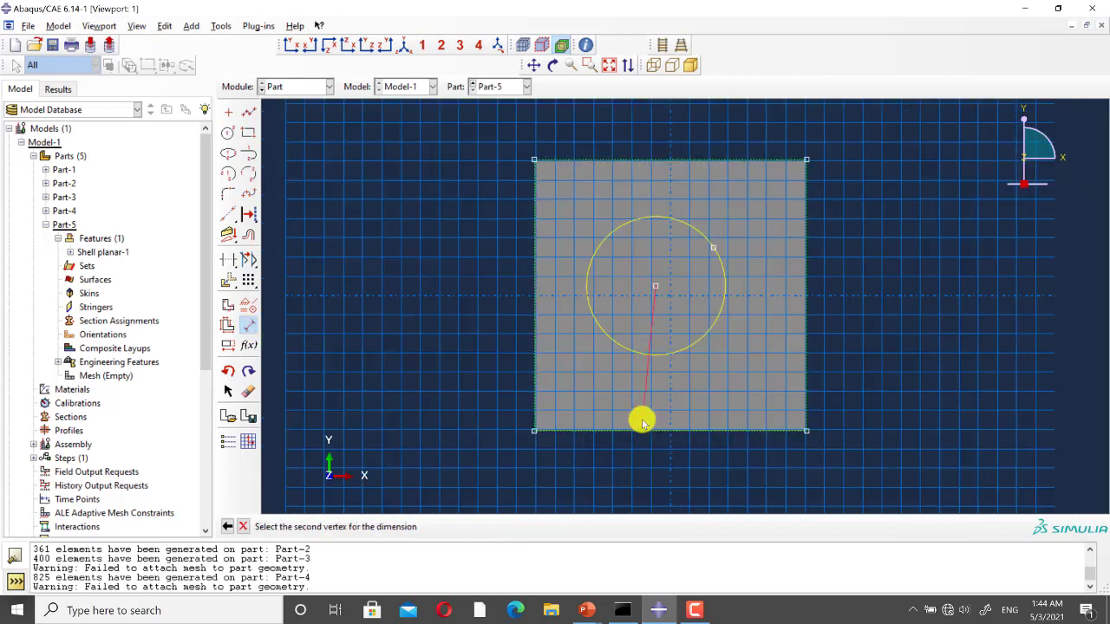
click(636, 431)
click(434, 359)
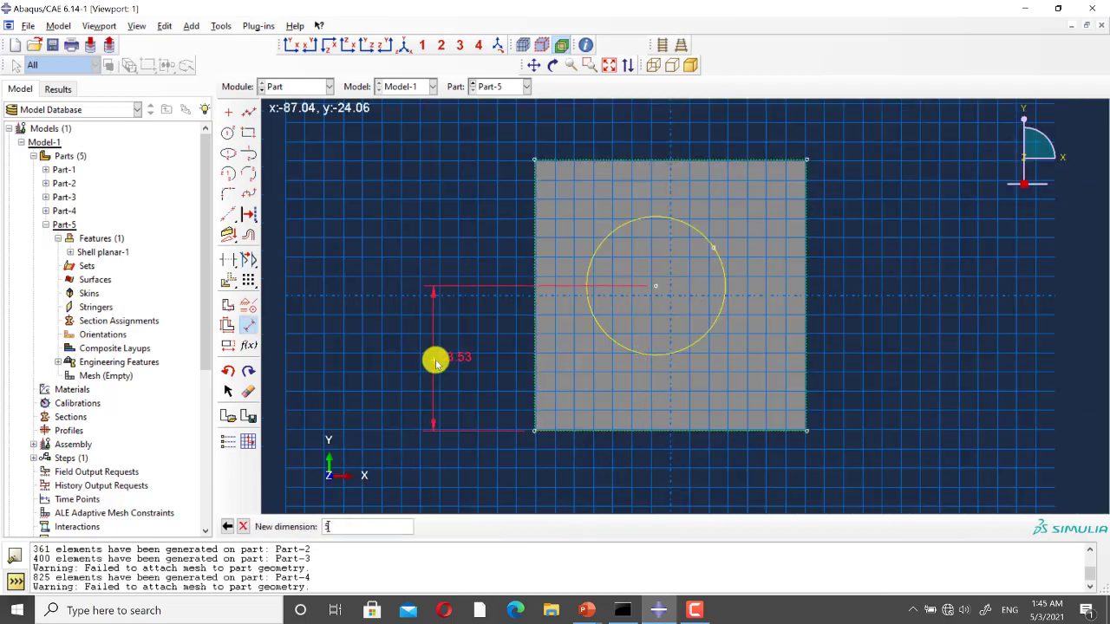
text(50)
key(Return)
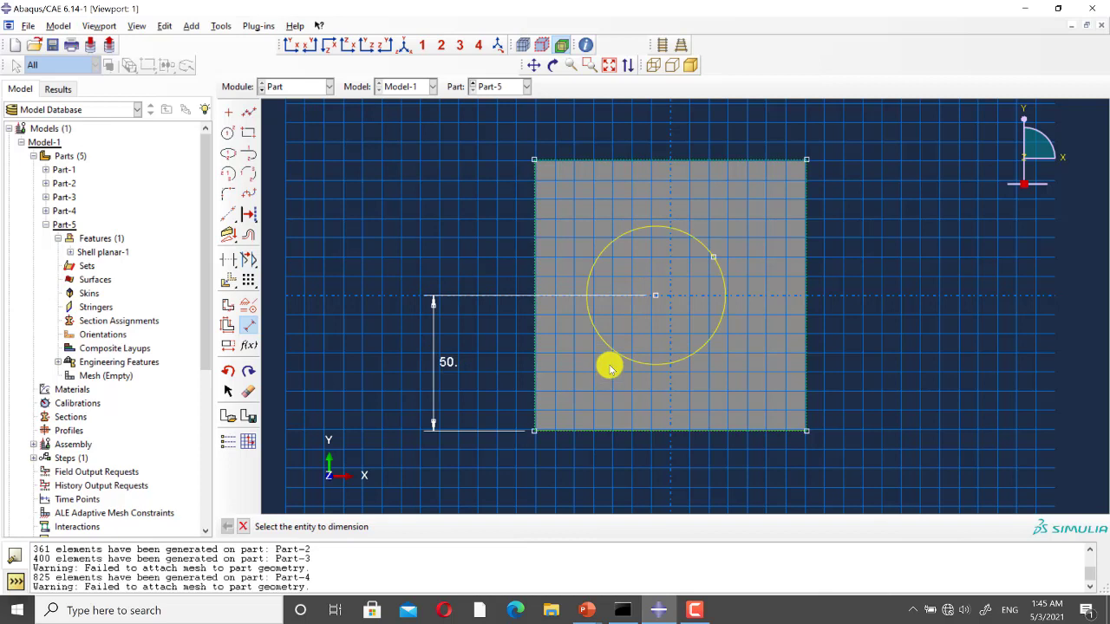
Dimension the horizontal distance from the circle's centre to the square's left edge as 50
click(657, 296)
click(535, 347)
click(595, 479)
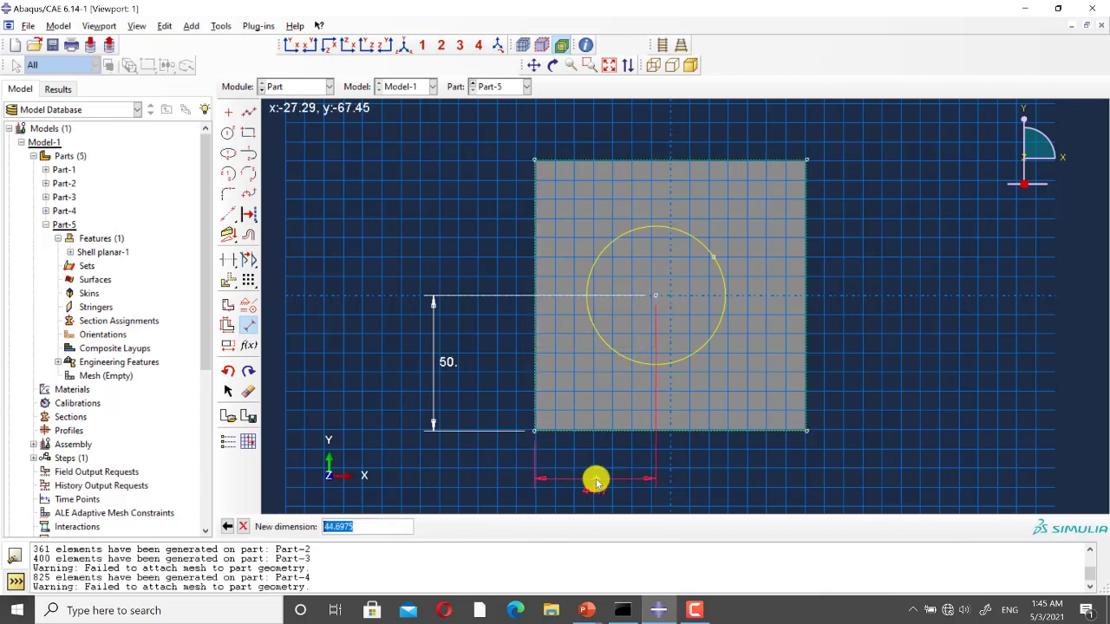
text(50)
key(Return)
Dimension the partition circle's radius as 15
click(725, 346)
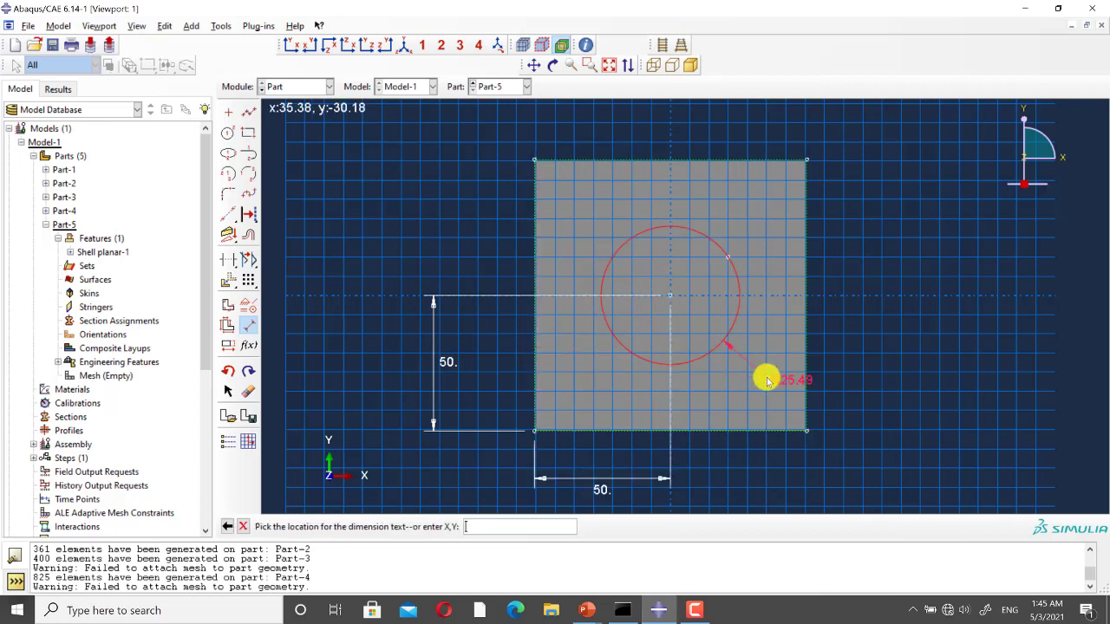
click(764, 378)
text(15)
key(Return)
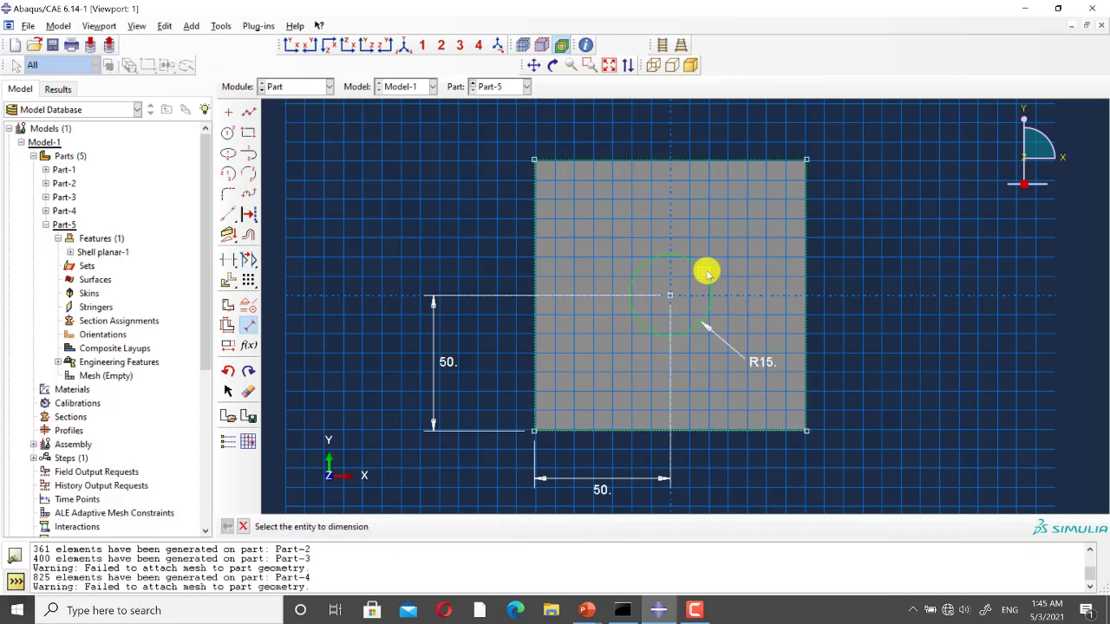
Set the vertical distance between the circle's centre and its perimeter point to 0 and finish the face partition
click(671, 294)
click(762, 287)
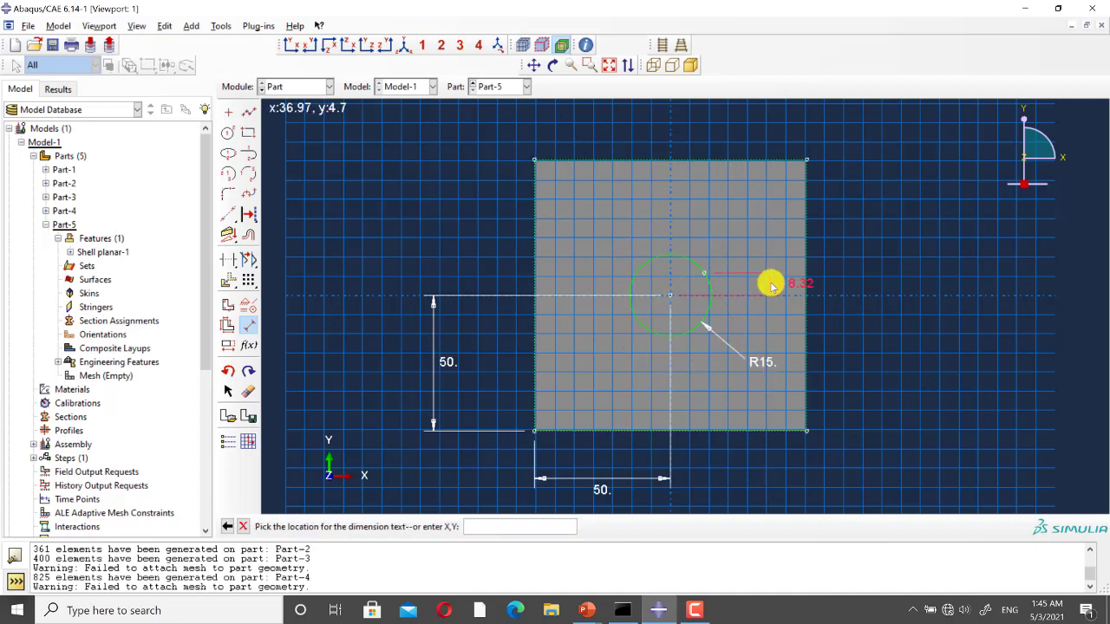
click(770, 287)
key(Return)
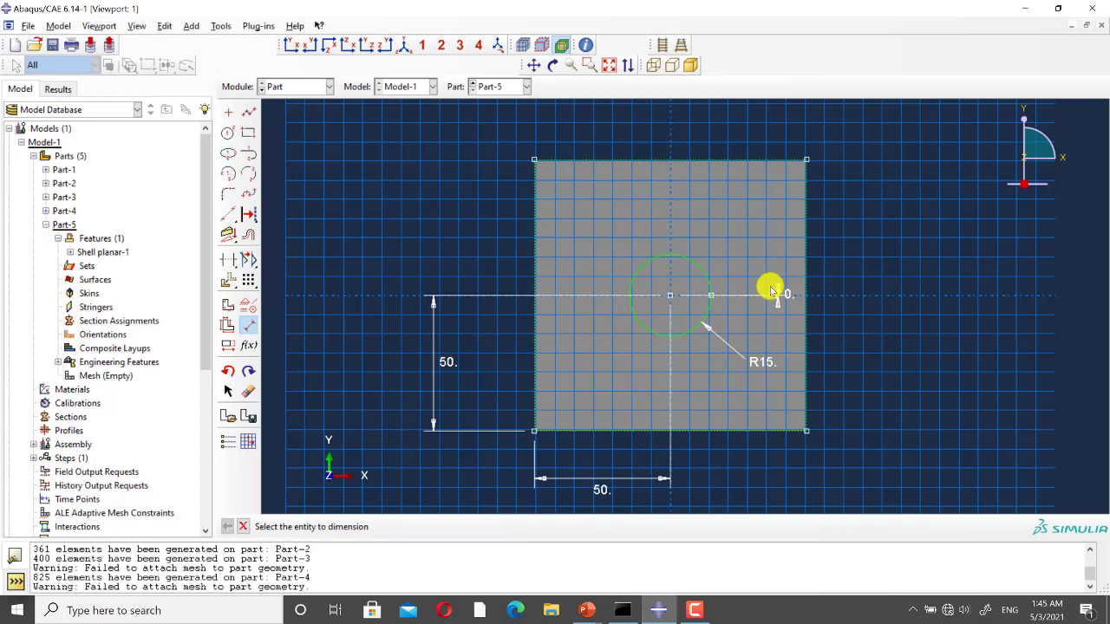
key(Escape)
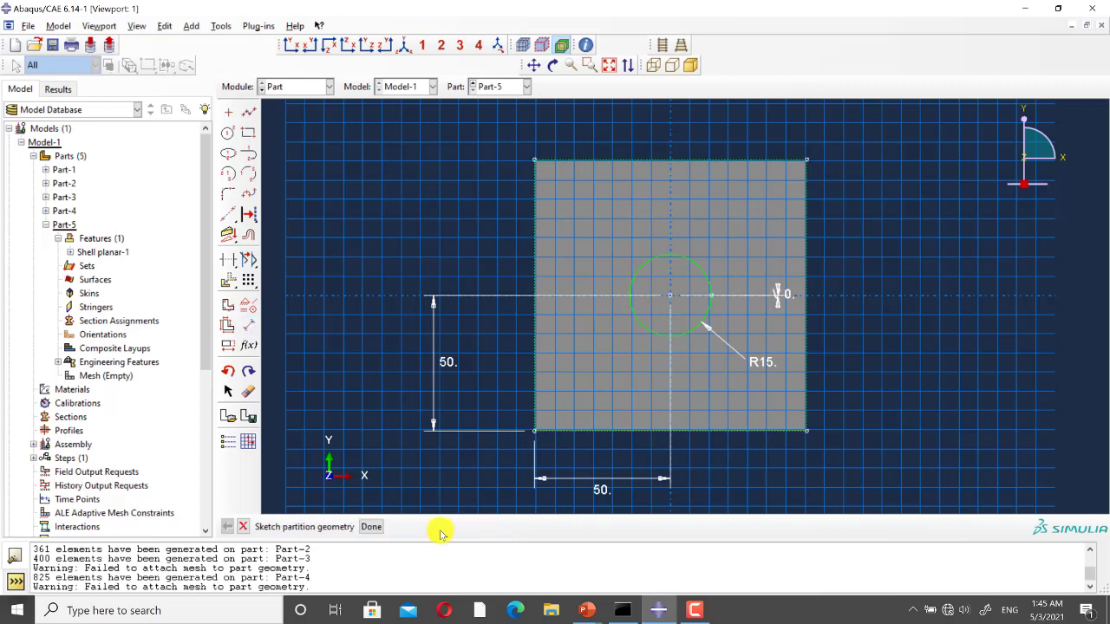
click(371, 528)
click(243, 527)
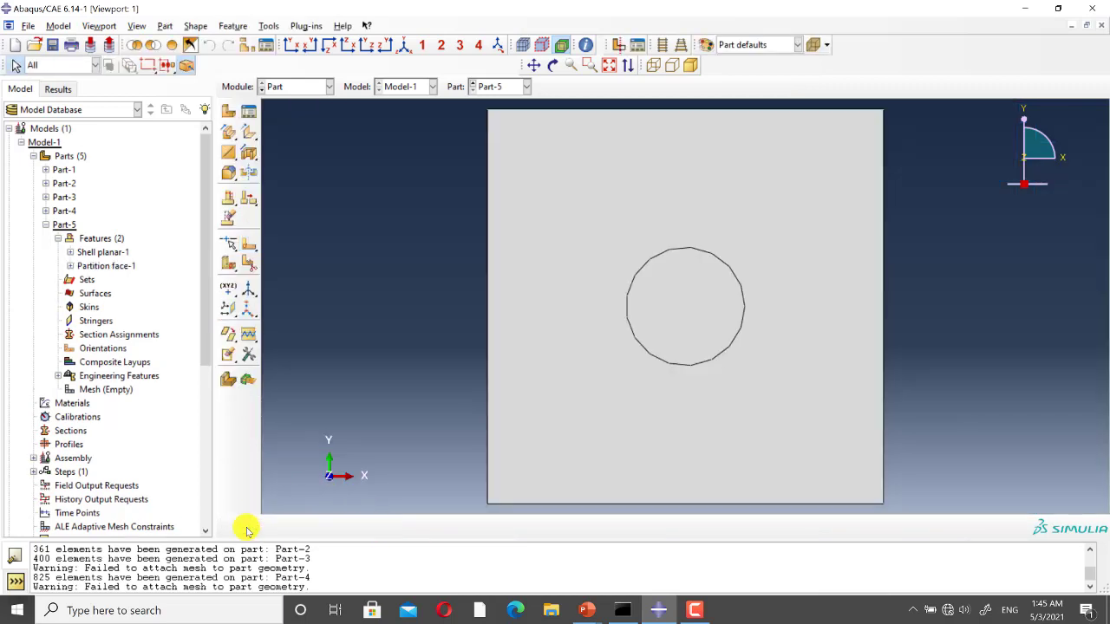
Switch to the Mesh module and delete the local seeds from the whole of Part-5
click(295, 87)
click(286, 179)
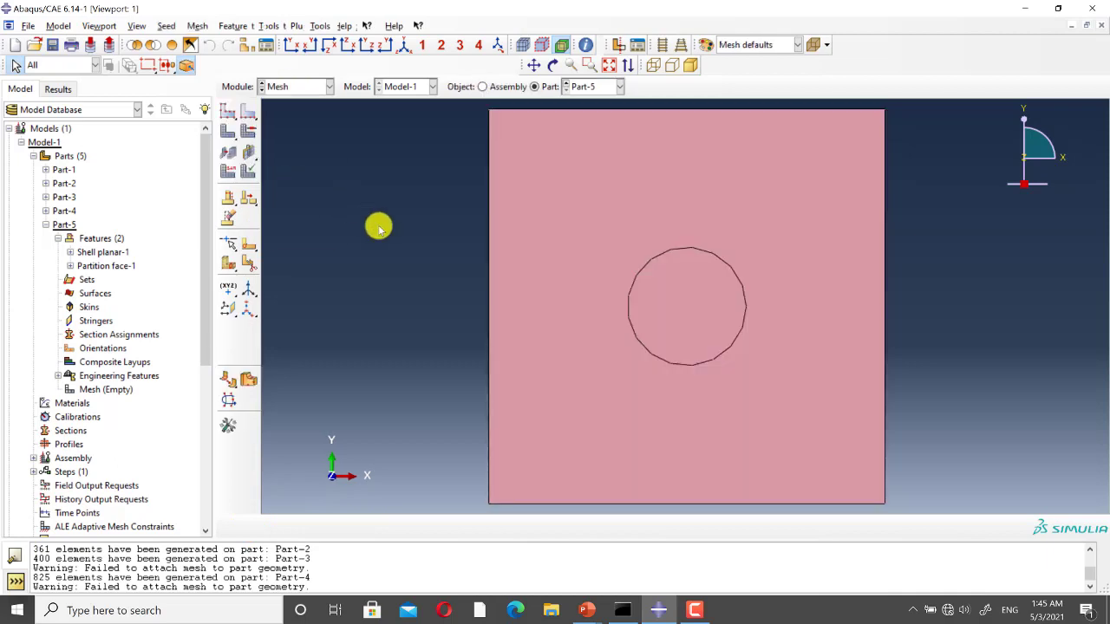
scroll(442, 241, down, 2)
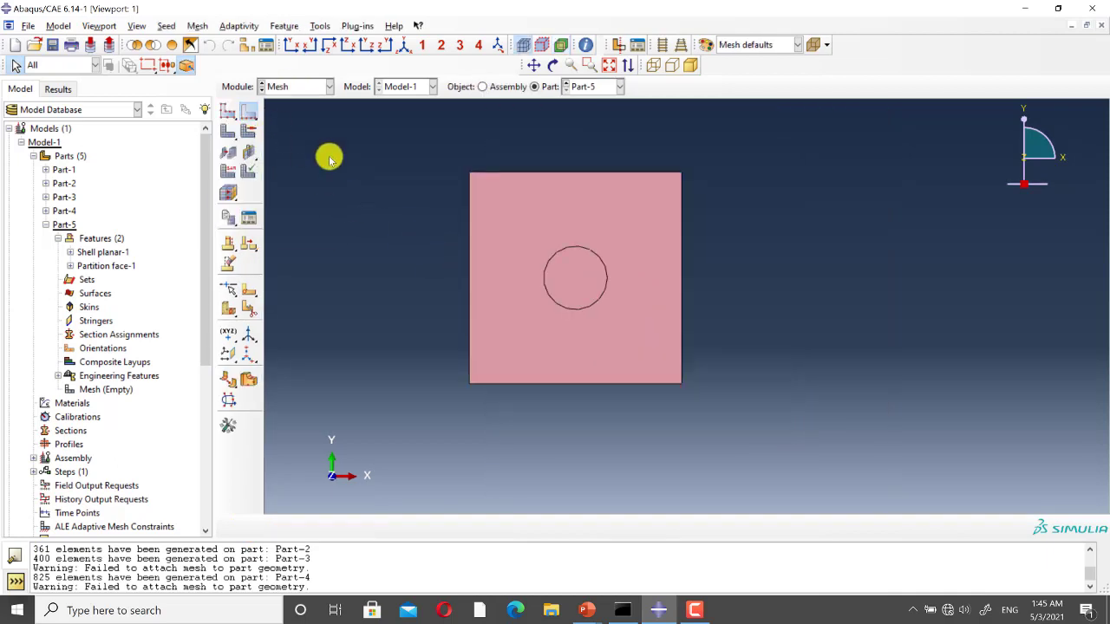
click(286, 116)
drag(427, 418, 716, 149)
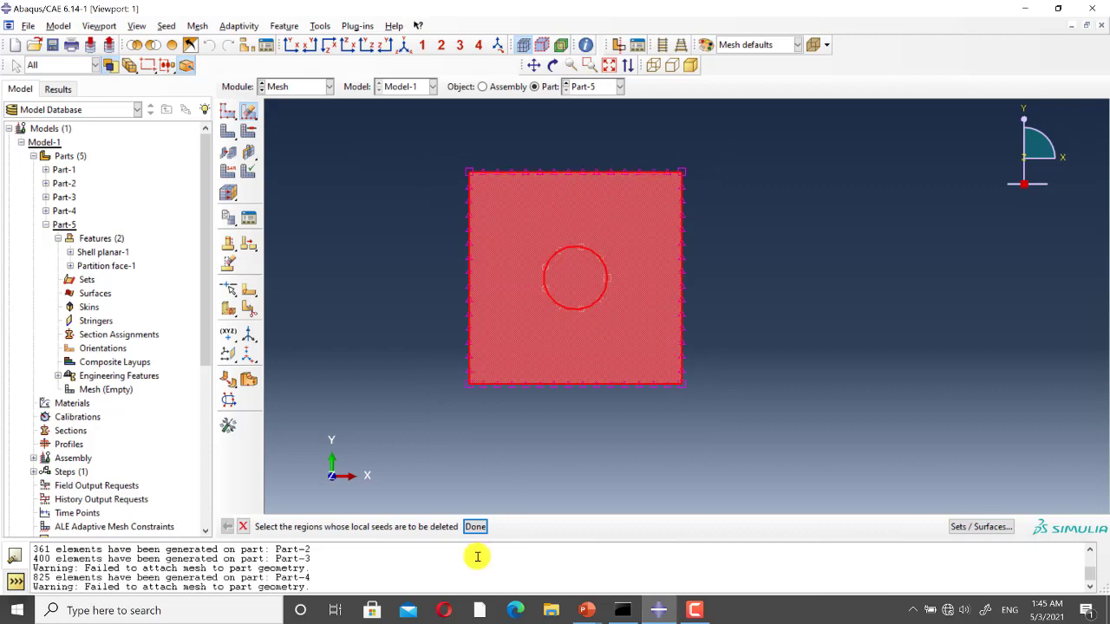
click(476, 526)
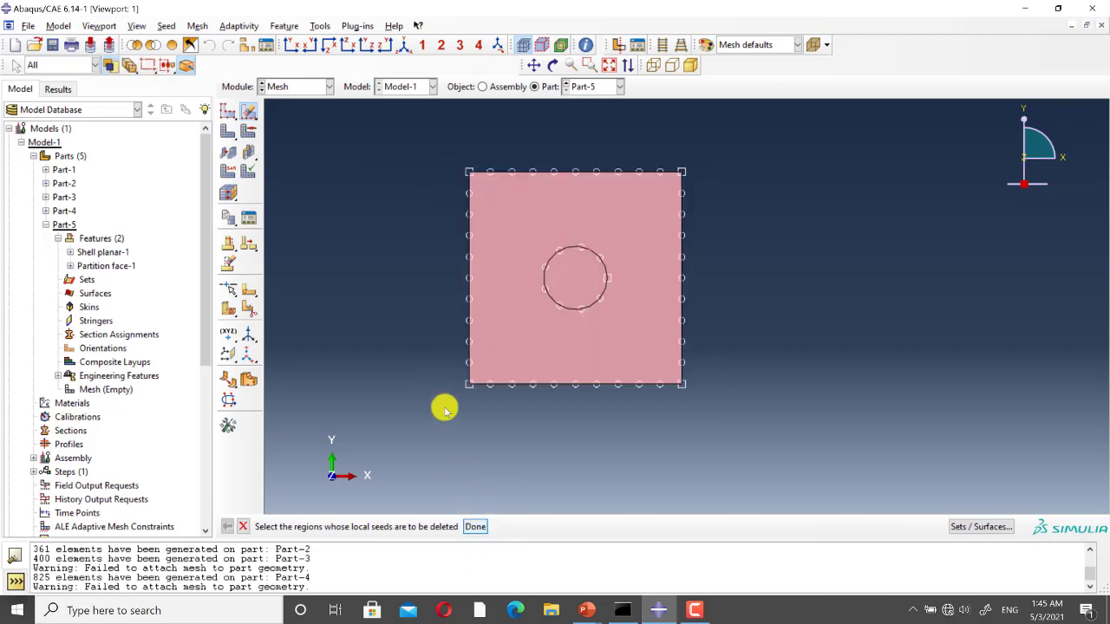
Assign free quad mesh controls with the medial axis algorithm and minimized mesh transition to the inner circular face
click(248, 130)
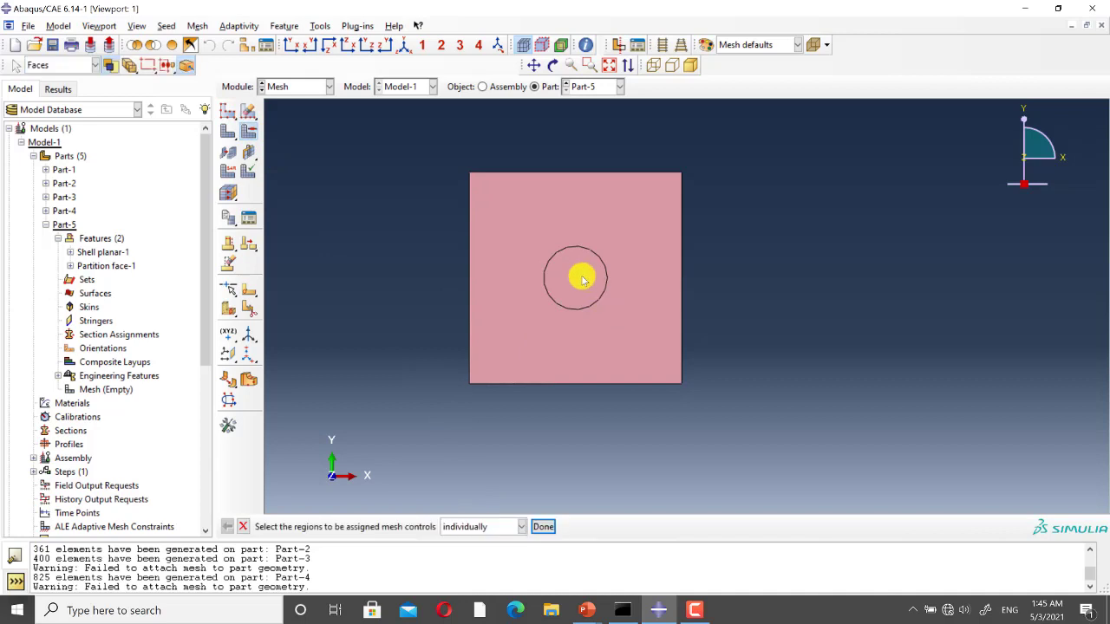
click(543, 527)
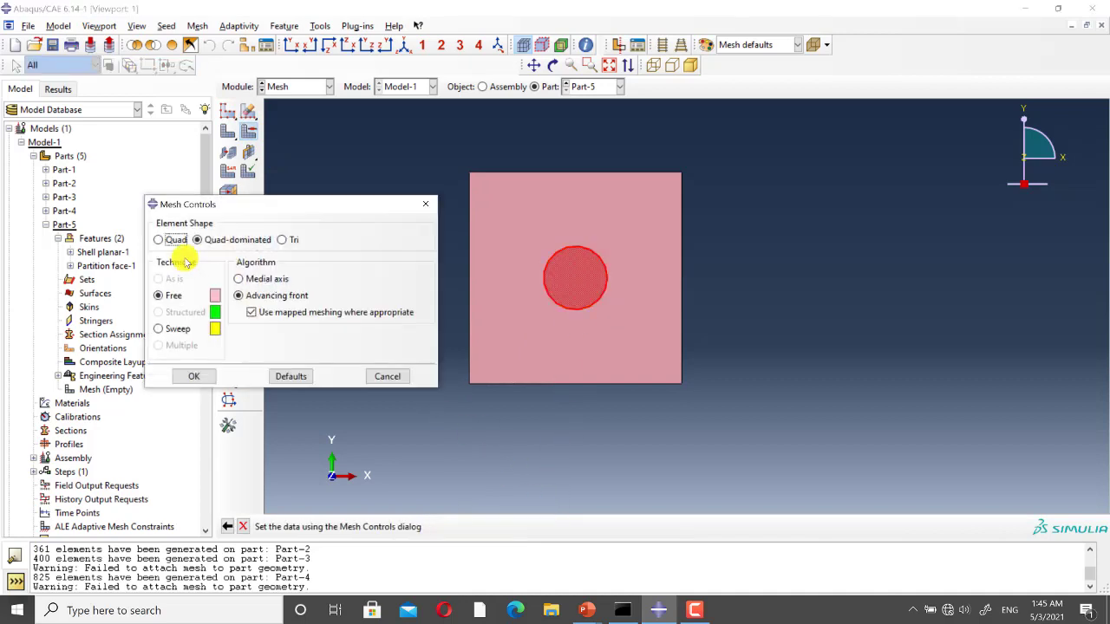
click(174, 241)
click(239, 279)
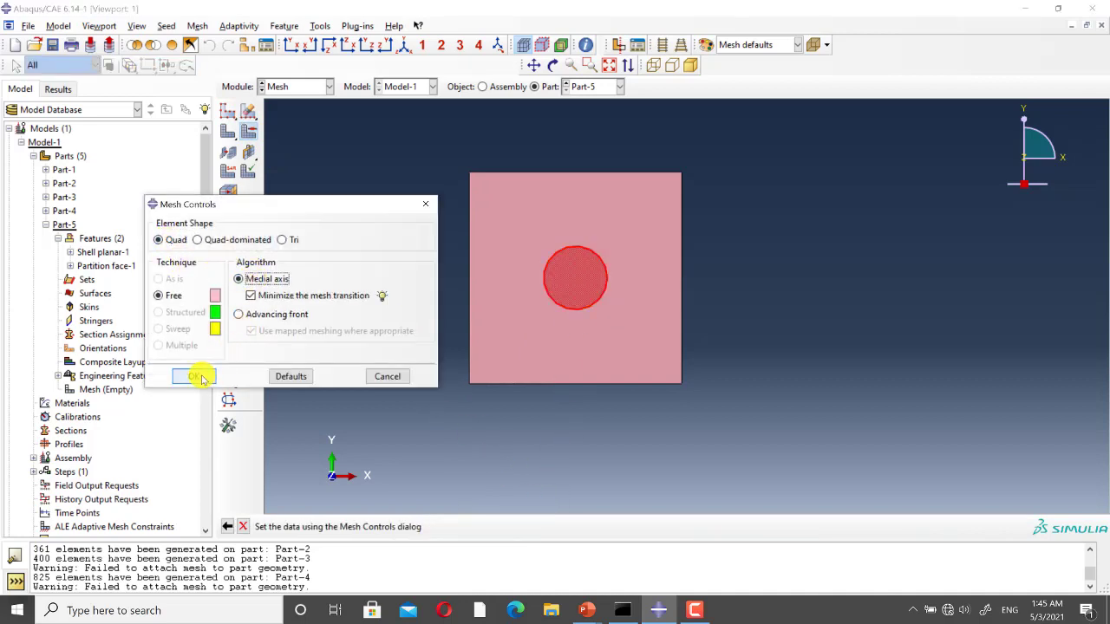
click(196, 379)
Assign free quad-dominated mesh controls to the outer face, using the advancing front algorithm without mapped meshing
click(503, 338)
click(543, 526)
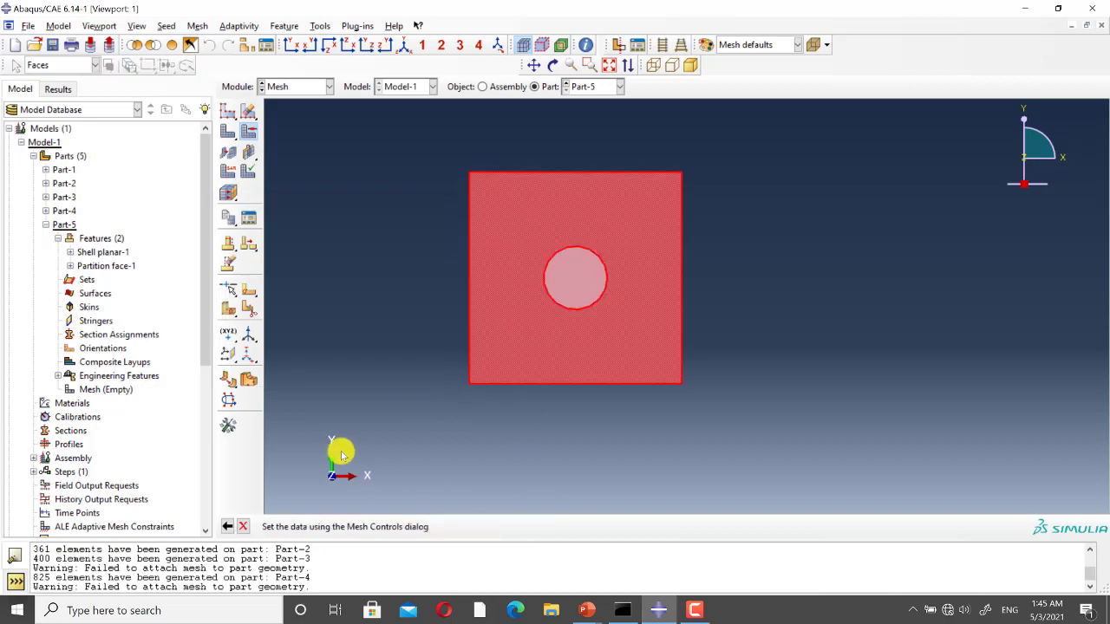
click(195, 379)
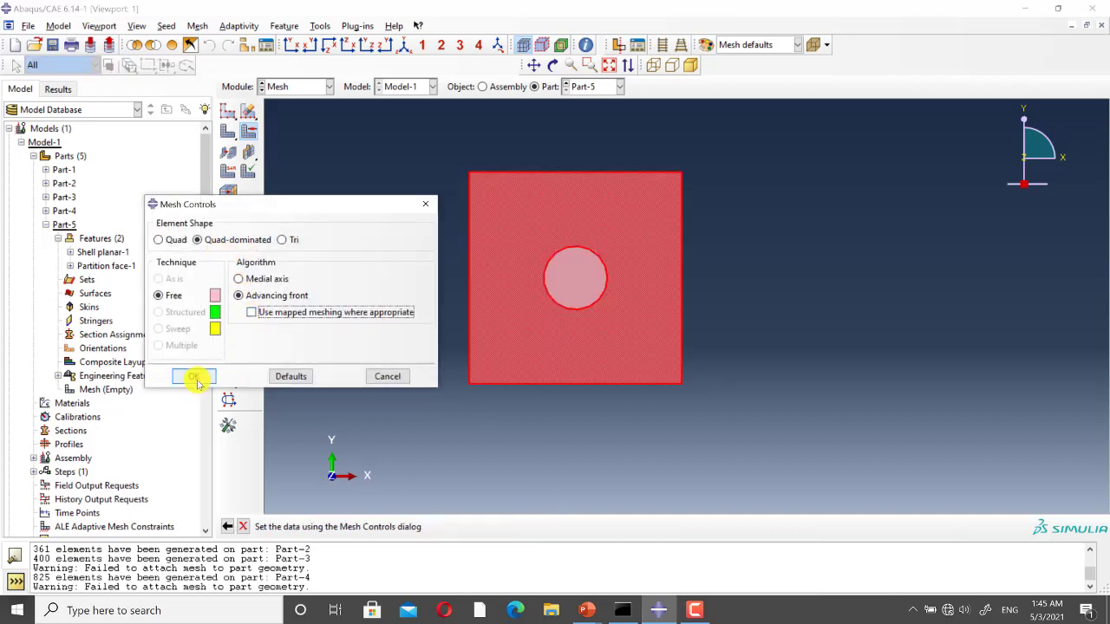
click(244, 527)
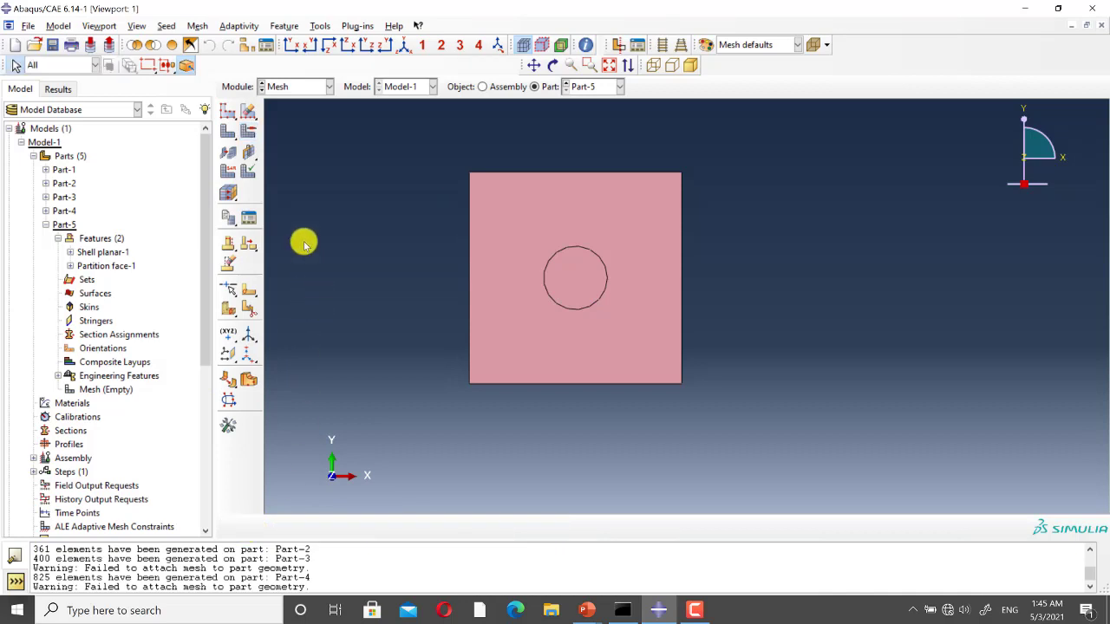
Seed the circular partition edge by size with an approximate element size of 2 and no bias
click(250, 111)
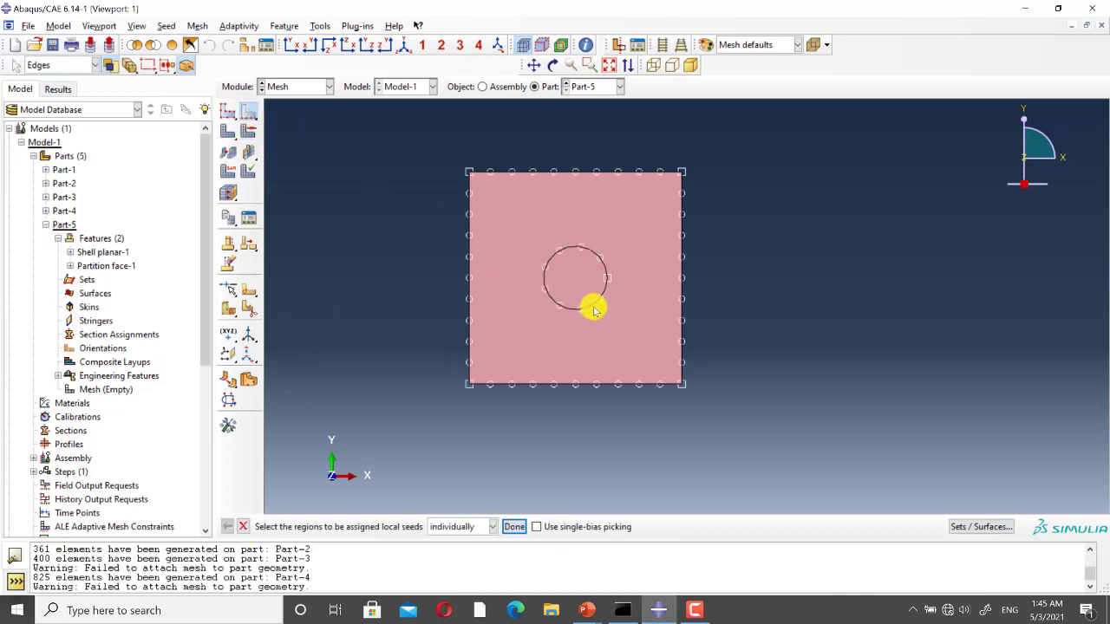
click(590, 304)
click(513, 528)
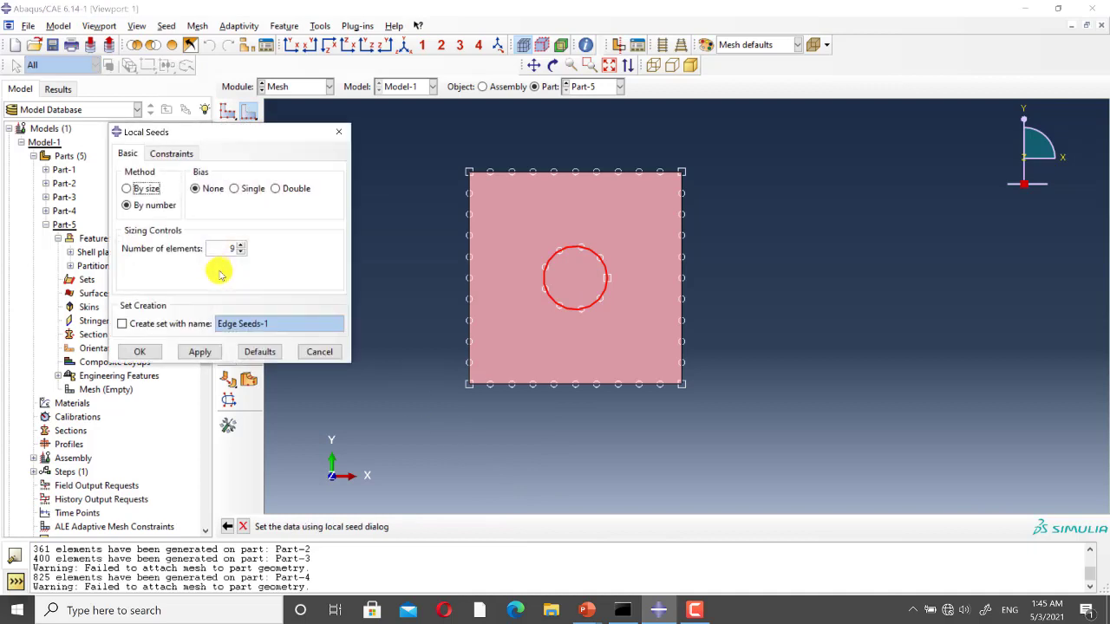
click(140, 189)
drag(251, 249, 189, 248)
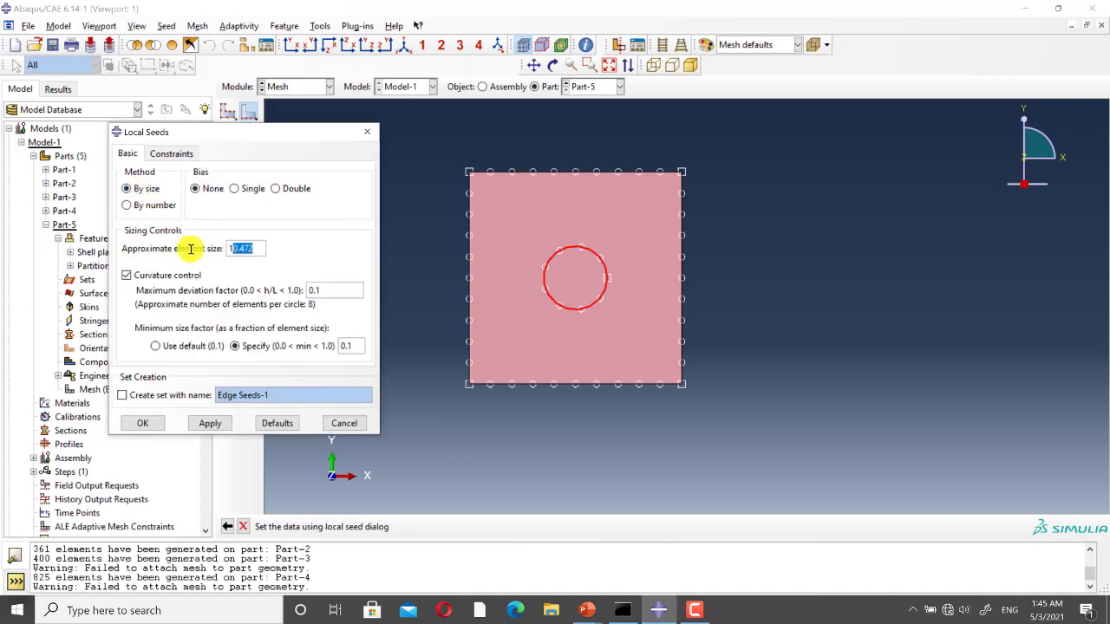
text(2)
click(213, 422)
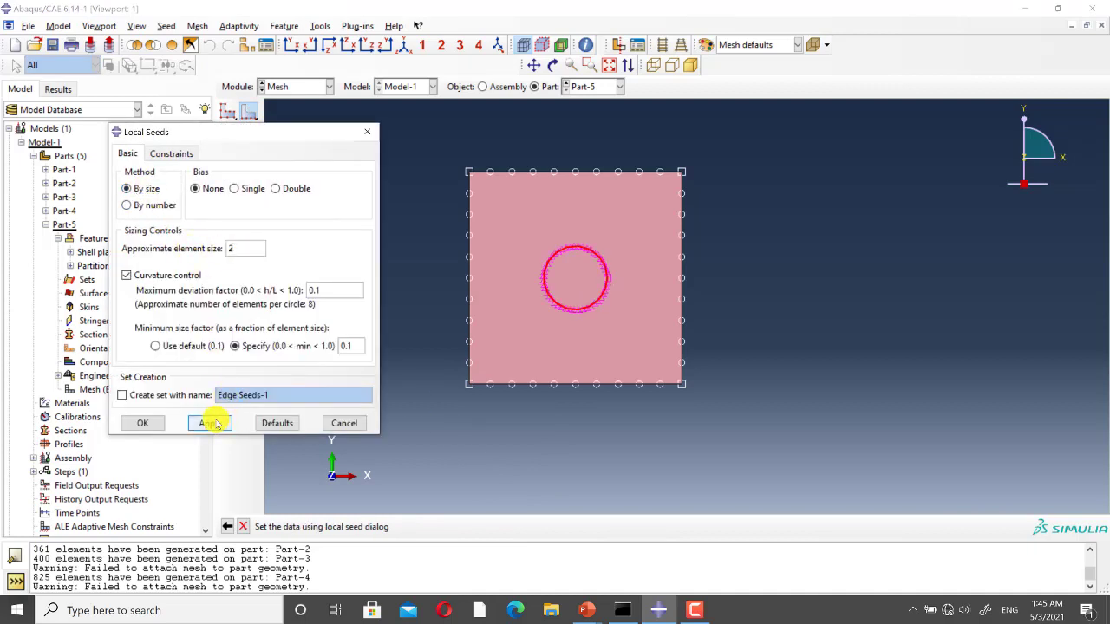
click(146, 423)
click(245, 527)
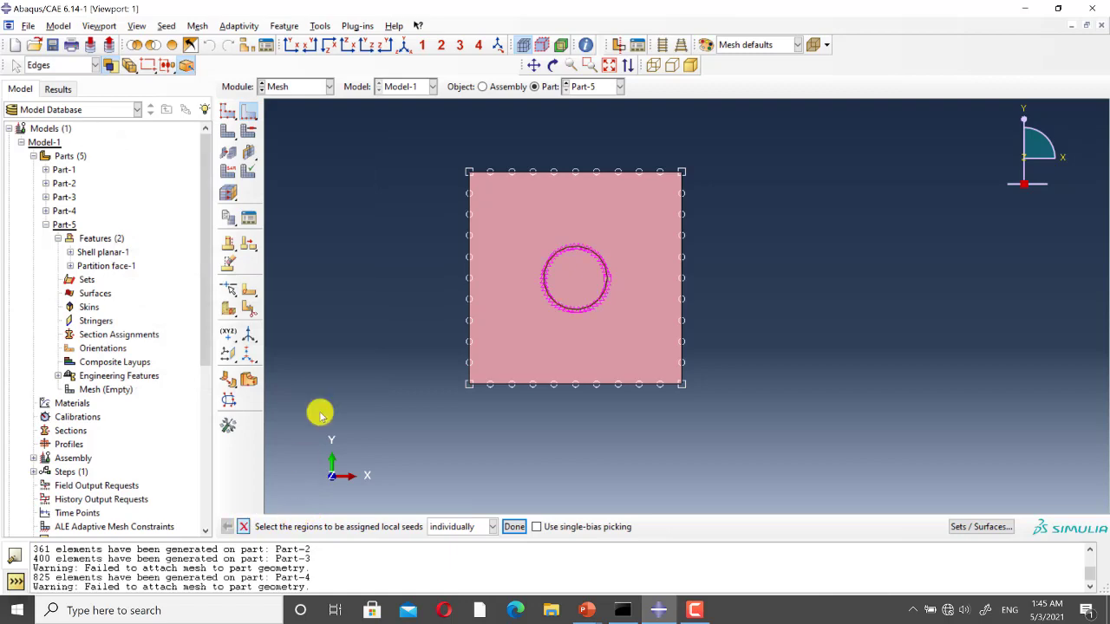
Mesh the whole of Part-5 and inspect the mesh around the circular partition
click(229, 131)
click(348, 525)
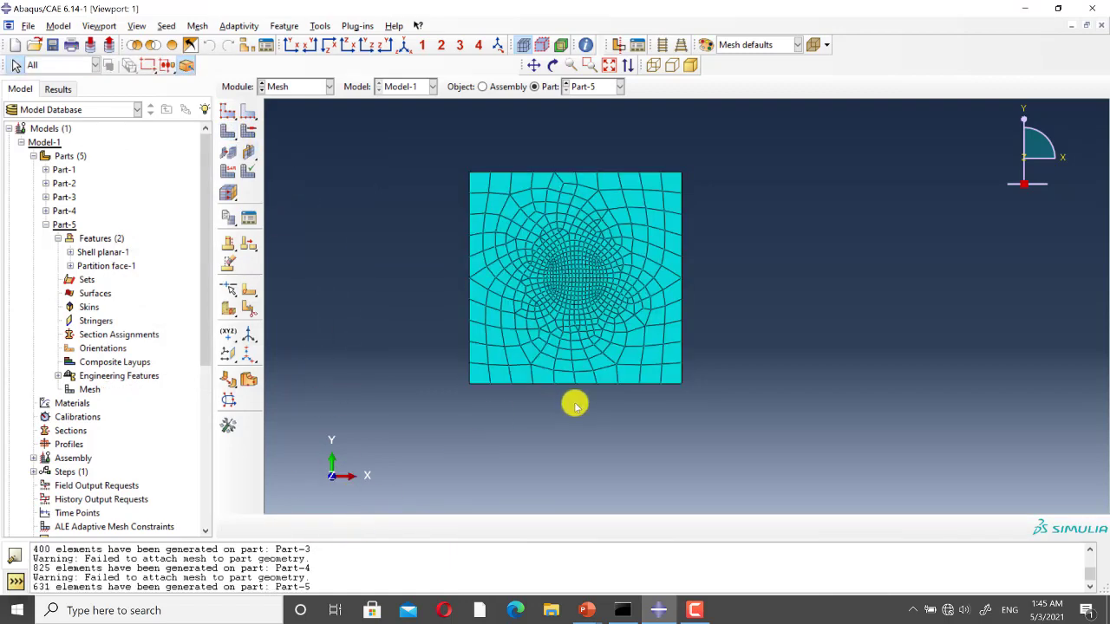
scroll(581, 253, up, 5)
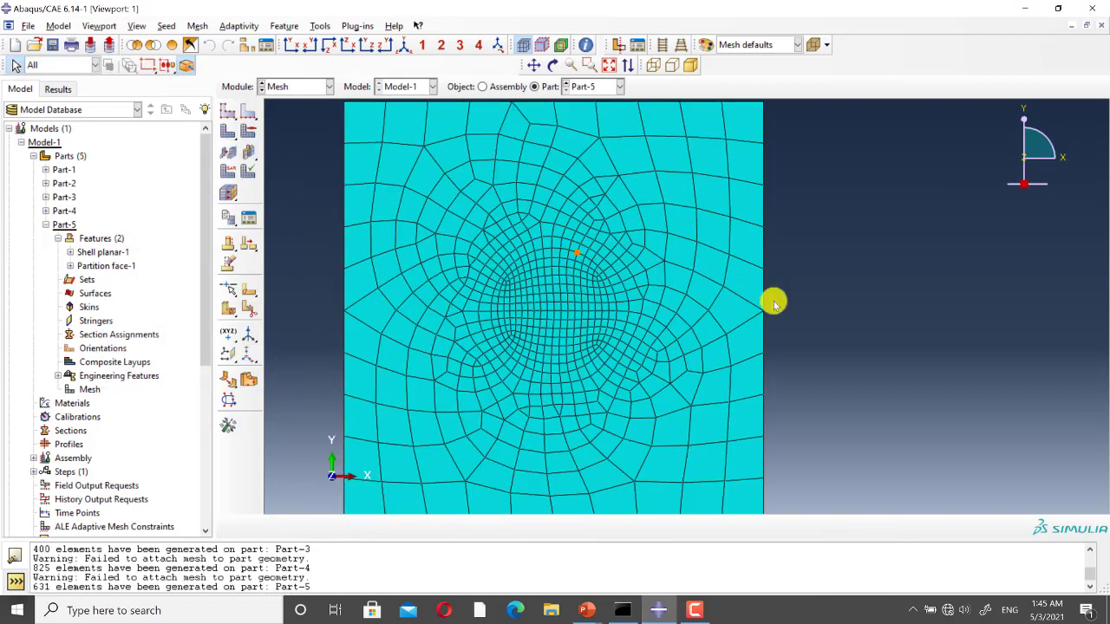
scroll(775, 301, down, 4)
scroll(774, 274, up, 2)
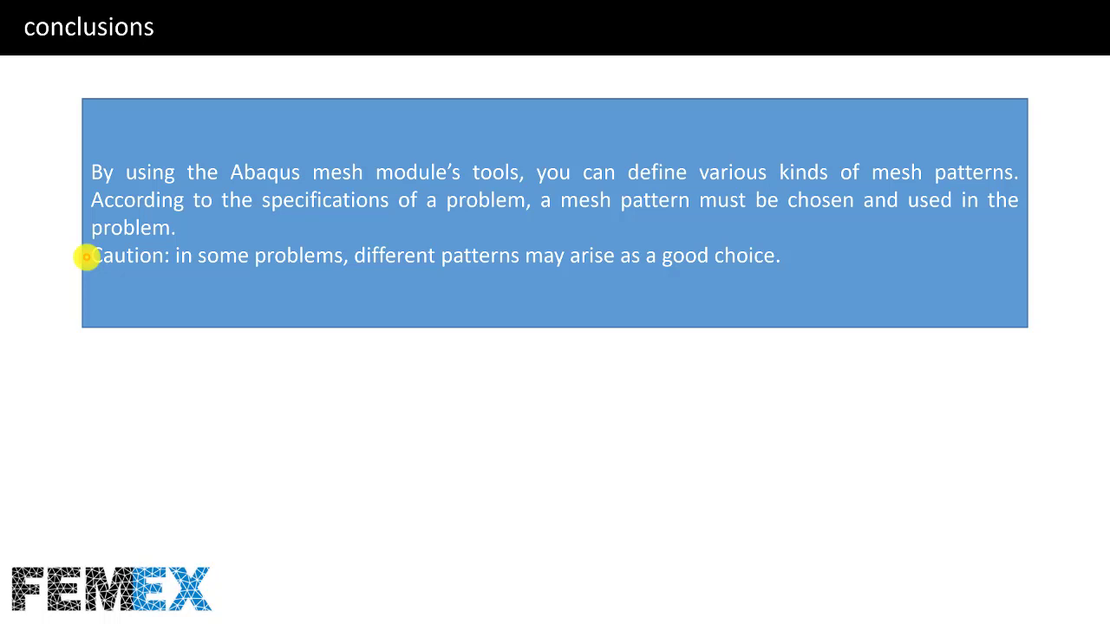
click(87, 257)
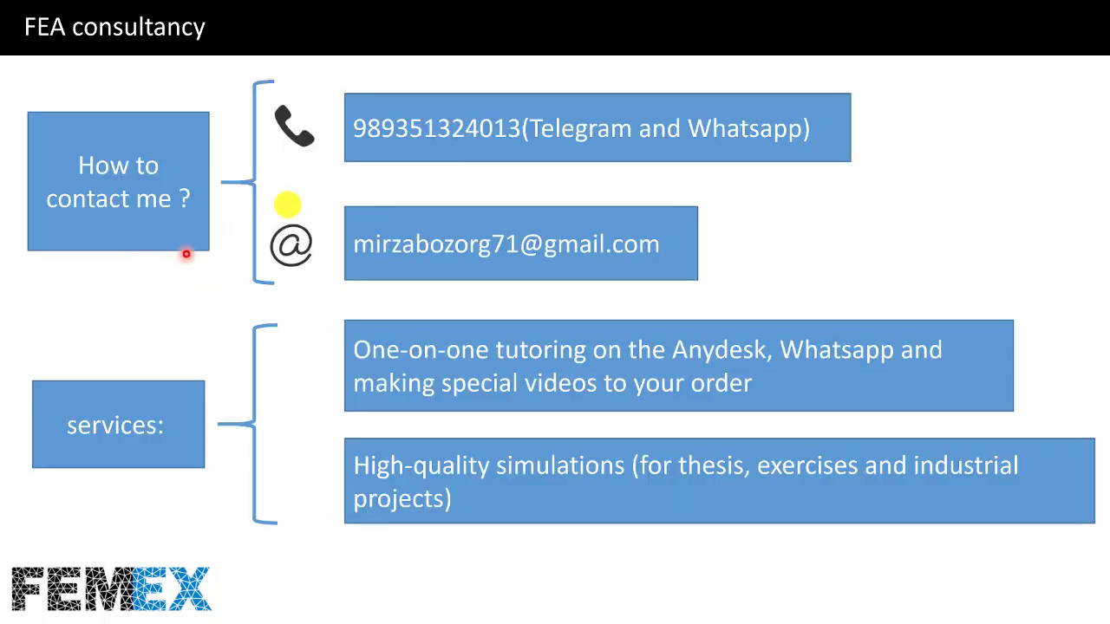